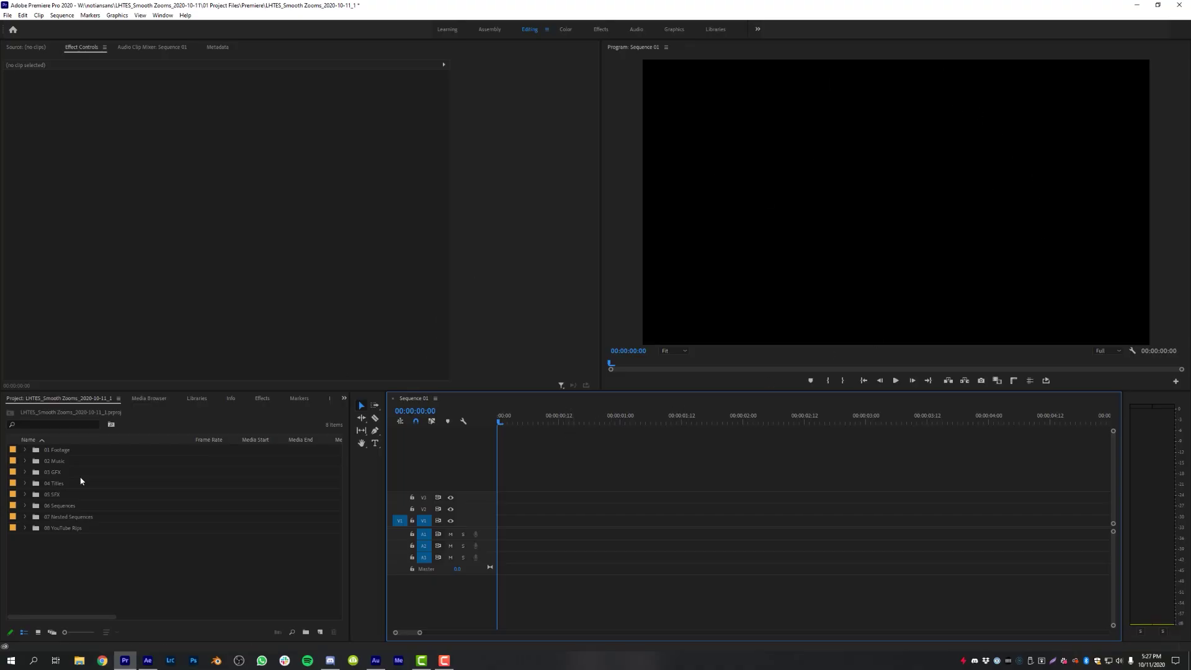
Place girl-with-dog-funny-RH4JJAZ.jpg from the 03 GFX bin at the start of track V1, lasting about 4 seconds
{"action": "left_click", "coordinate": [25, 472]}
{"action": "left_click_drag", "start_coordinate": [64, 494], "coordinate": [992, 518]}
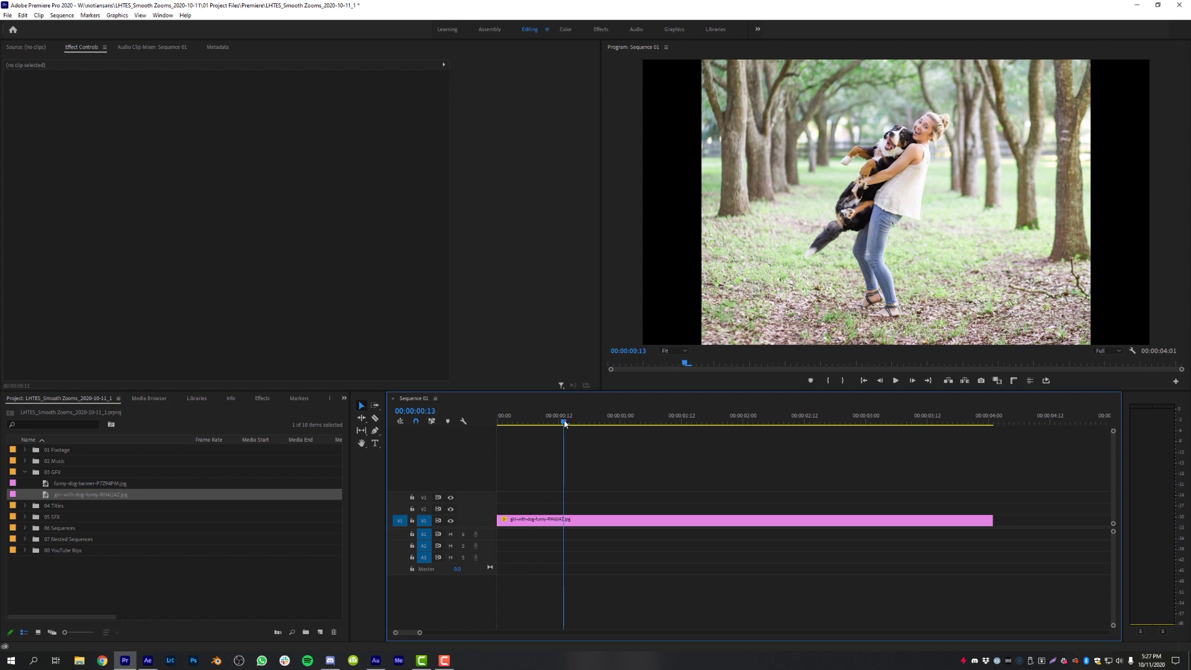
Find the Transform effect by searching for "trans" and apply it to the image clip on V1
{"action": "left_click", "coordinate": [581, 522]}
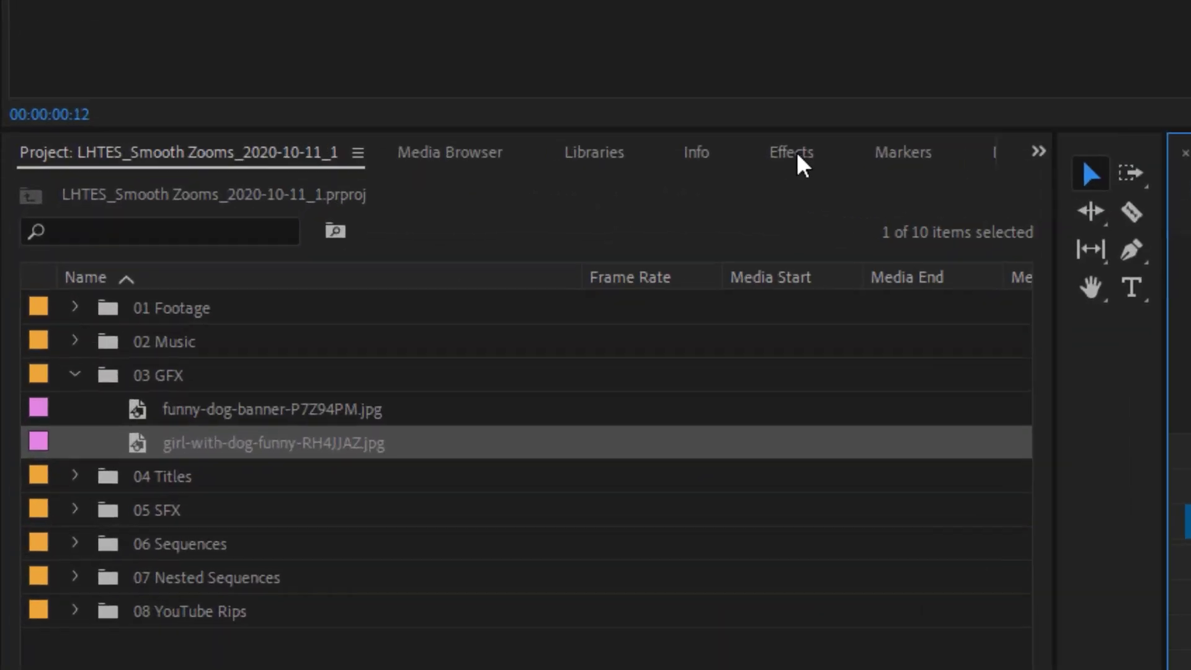
{"action": "left_click", "coordinate": [262, 398]}
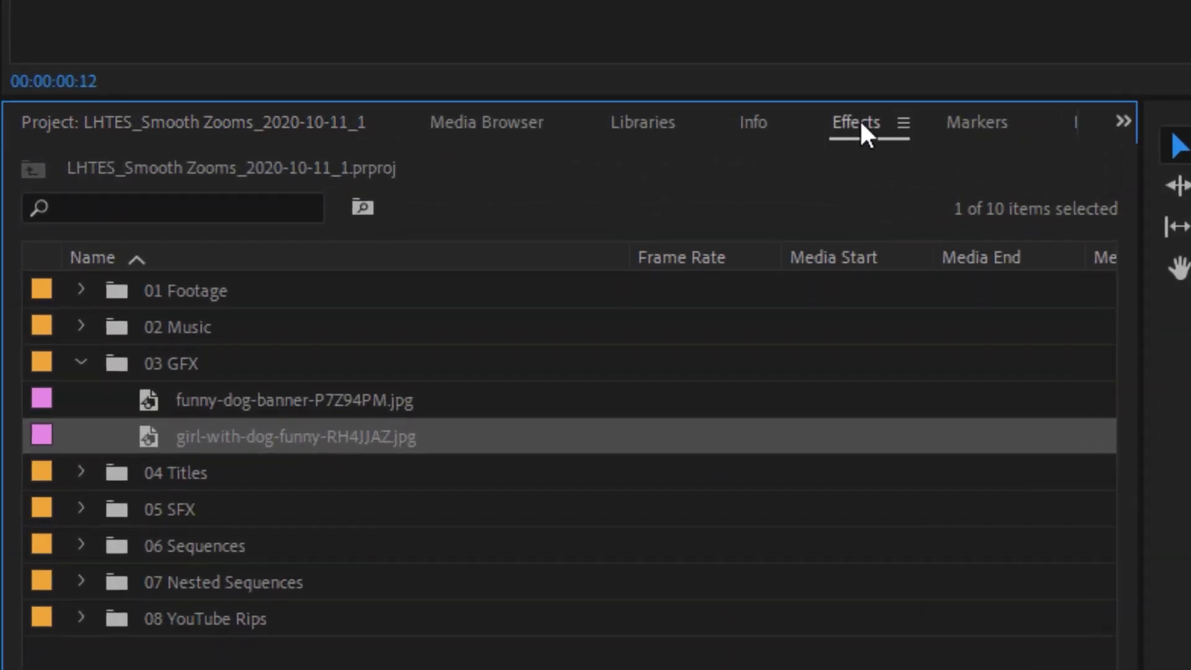
{"action": "left_click", "coordinate": [144, 165]}
{"action": "type", "text": "trans"}
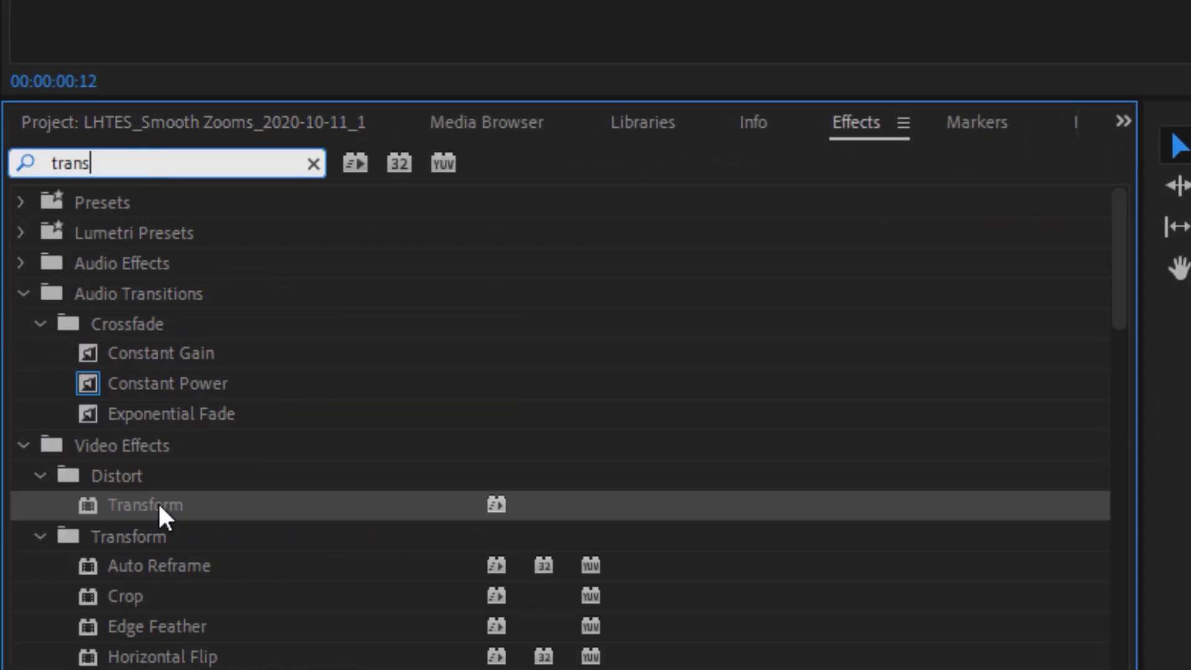
{"action": "left_click_drag", "start_coordinate": [158, 505], "coordinate": [278, 470]}
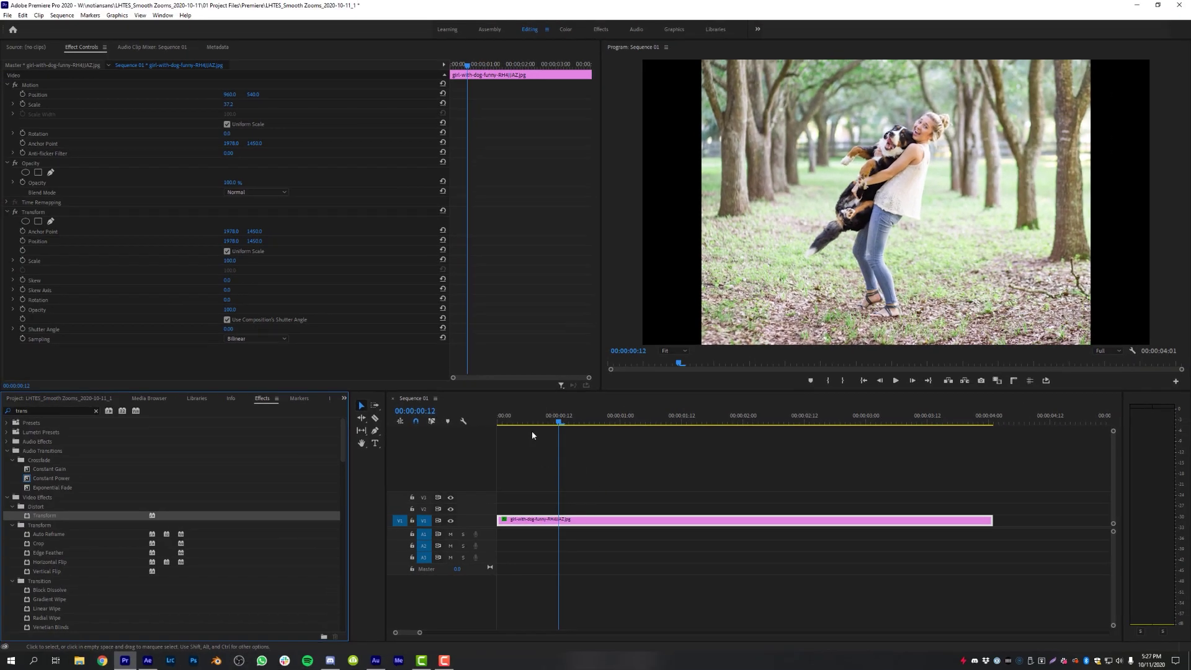
Keyframe the Transform effect's Scale and Position at 00:00:00:12, and enlarge Scale to 323.0 with a shifted Position at 00:00:00:17
{"action": "left_click", "coordinate": [22, 261]}
{"action": "left_click", "coordinate": [23, 241]}
{"action": "key", "text": "Right"}
{"action": "key", "text": "Right"}
{"action": "key", "text": "Right"}
{"action": "key", "text": "Right"}
{"action": "key", "text": "Right"}
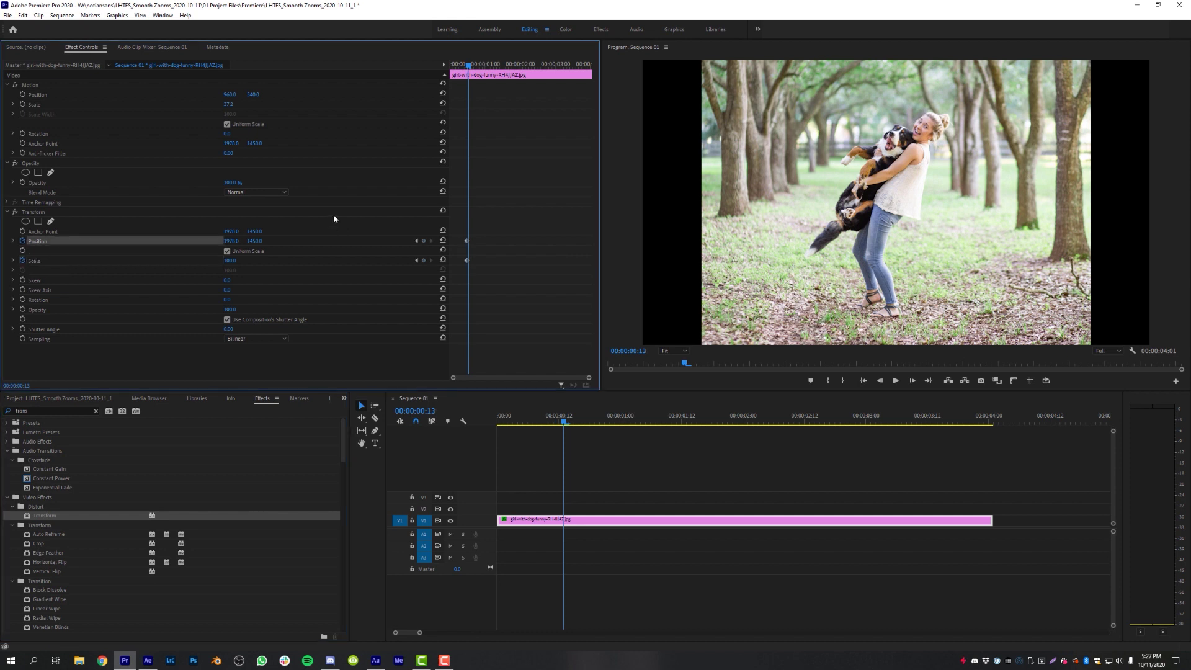
{"action": "left_click_drag", "start_coordinate": [236, 261], "coordinate": [304, 241]}
{"action": "left_click_drag", "start_coordinate": [231, 243], "coordinate": [192, 244]}
Disable Use Composition's Shutter Angle in the Transform effect and set its Shutter Angle to 312
{"action": "left_click", "coordinate": [583, 422]}
{"action": "left_click_drag", "start_coordinate": [583, 422], "coordinate": [570, 422]}
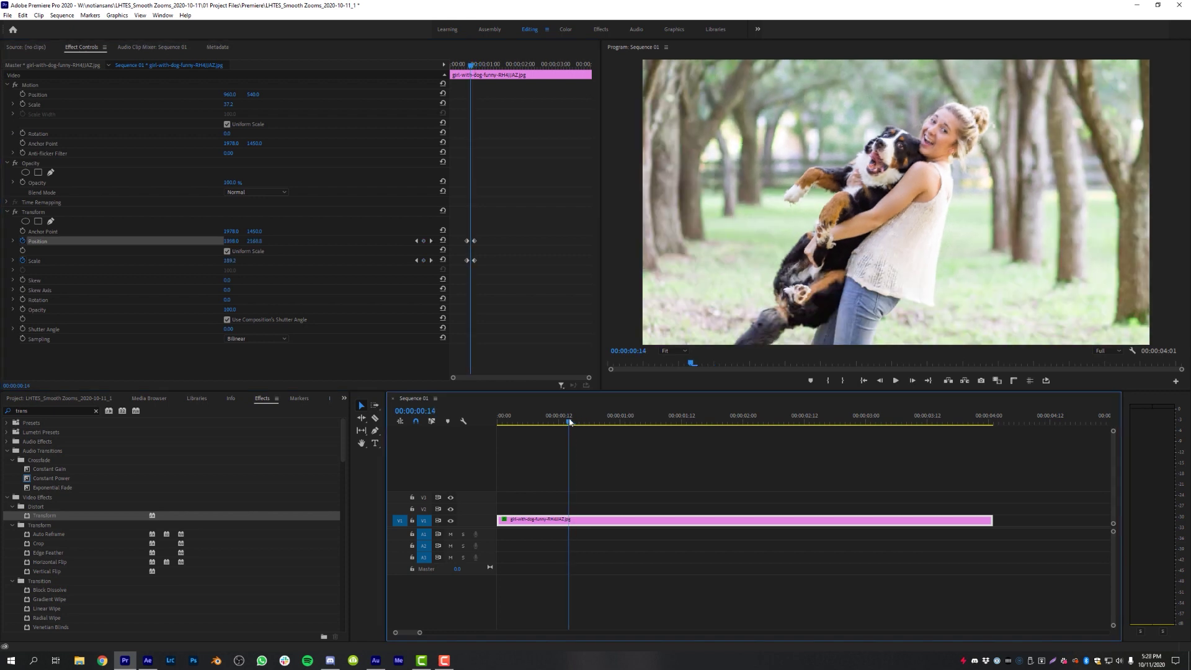
{"action": "left_click", "coordinate": [227, 320]}
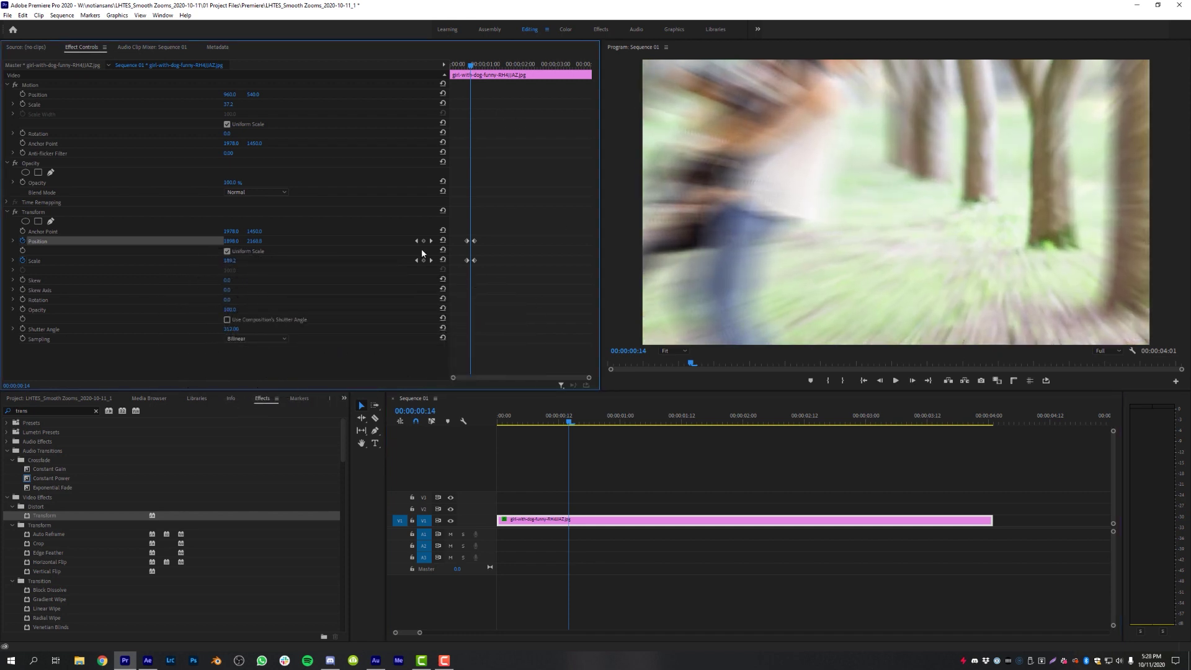
Reframe the zoomed image at 00:00:00:17 with Position 4124.0, 5033.0, and play back the zoom
{"action": "mouse_move", "coordinate": [242, 244]}
{"action": "left_mouse_down"}
{"action": "mouse_move", "coordinate": [261, 241]}
{"action": "mouse_move", "coordinate": [229, 241]}
{"action": "left_mouse_up"}
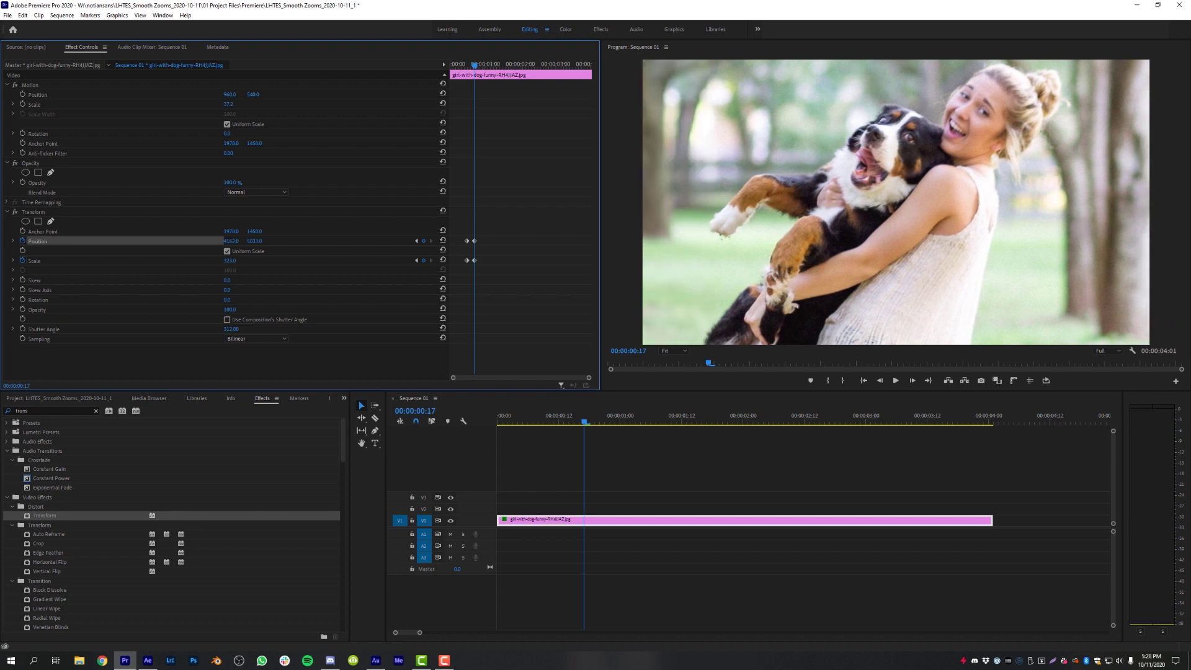
{"action": "left_click", "coordinate": [462, 66]}
{"action": "key", "text": "space"}
{"action": "left_click", "coordinate": [459, 65]}
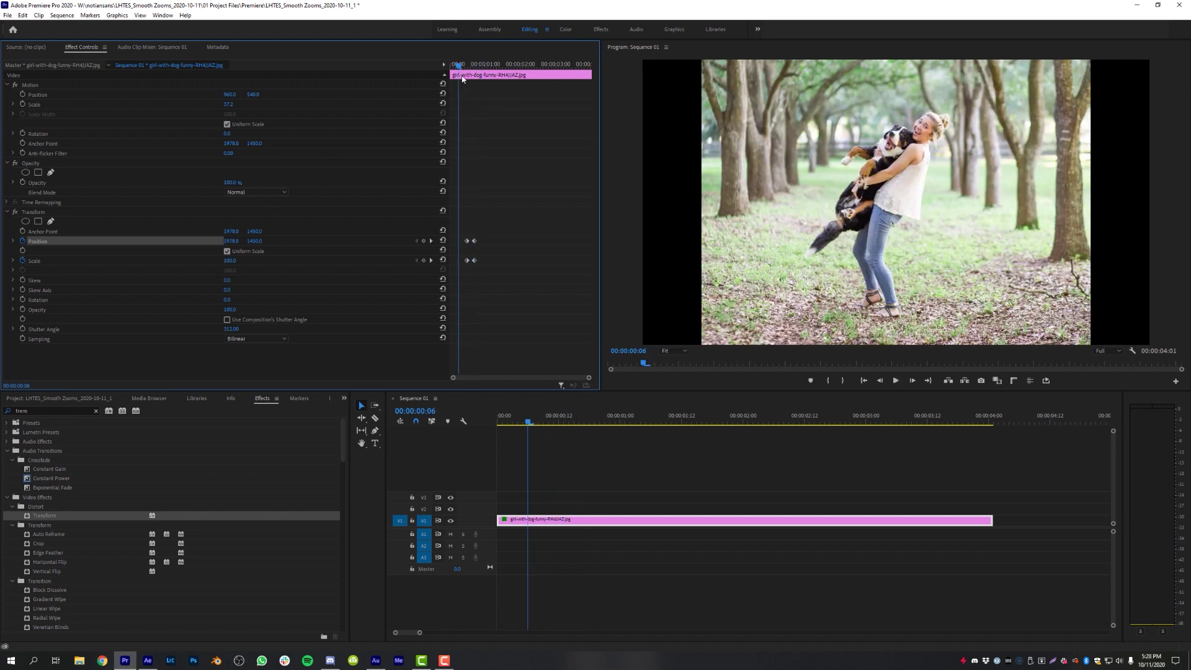
{"action": "key", "text": "space"}
{"action": "left_click_drag", "start_coordinate": [474, 65], "coordinate": [475, 66]}
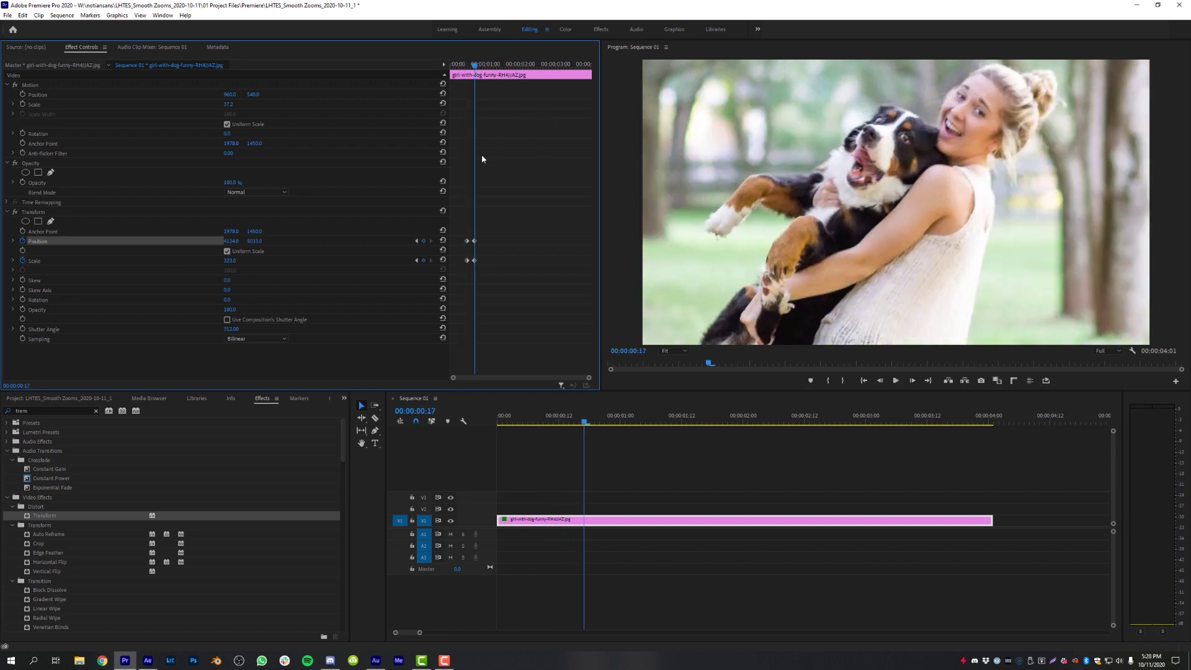
Apply Ease Out temporal interpolation to the starting Position and Scale keyframes of the Transform effect
{"action": "left_click_drag", "start_coordinate": [560, 379], "coordinate": [534, 379]}
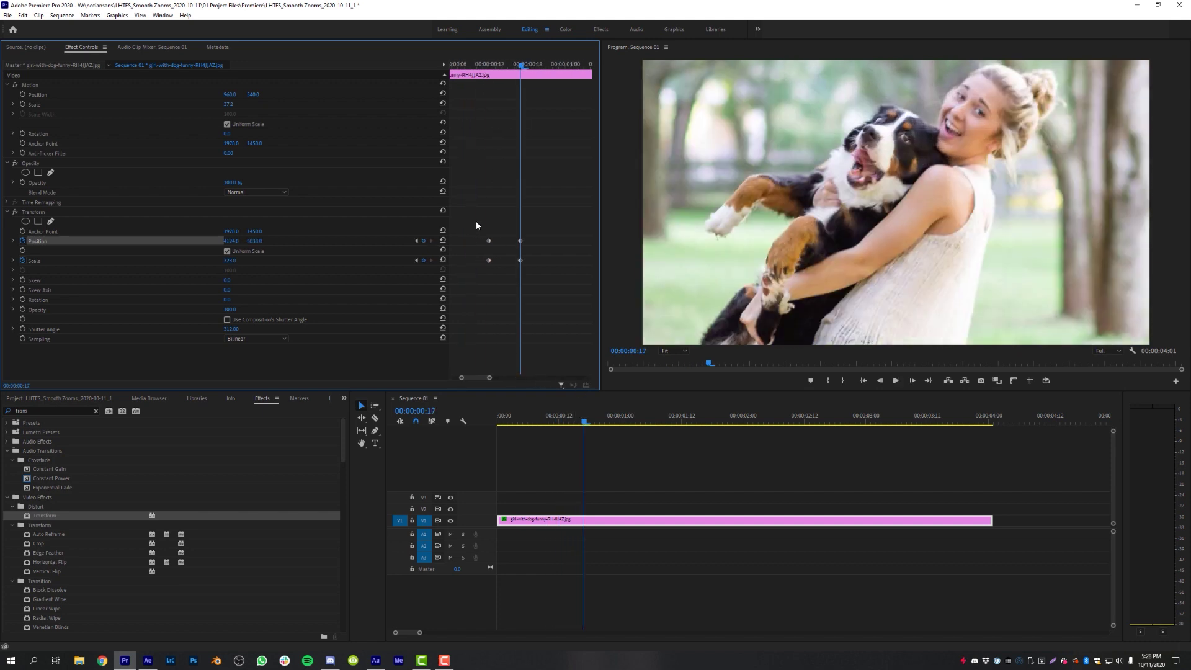
{"action": "right_click", "coordinate": [490, 243]}
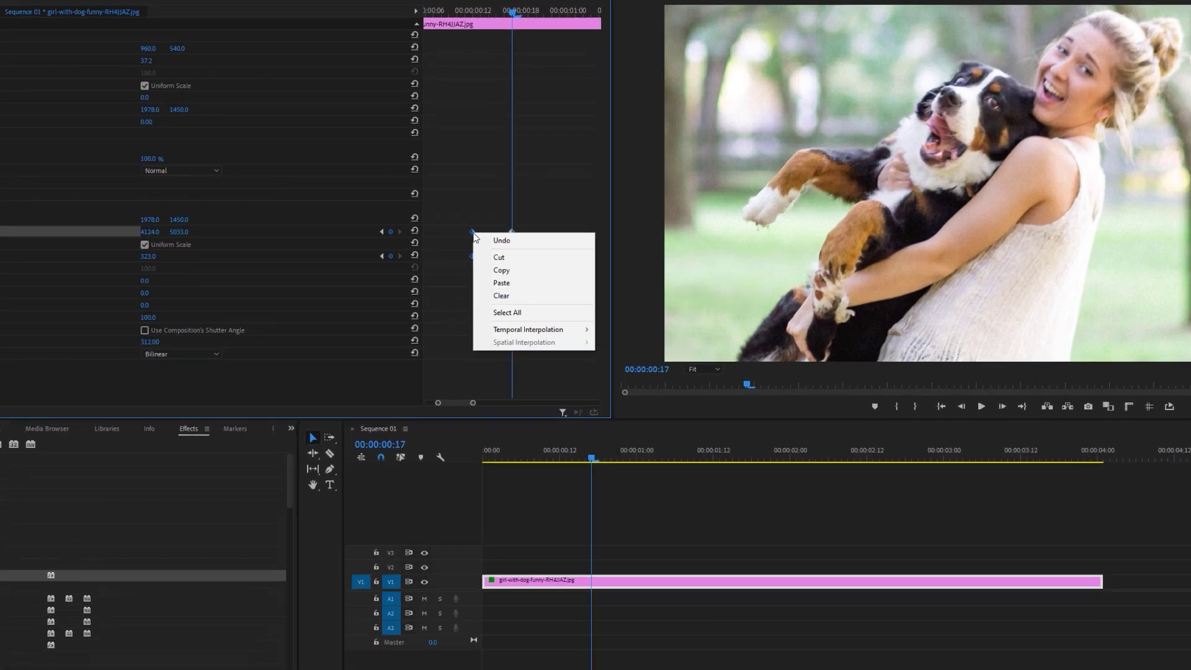
{"action": "mouse_move", "coordinate": [540, 322]}
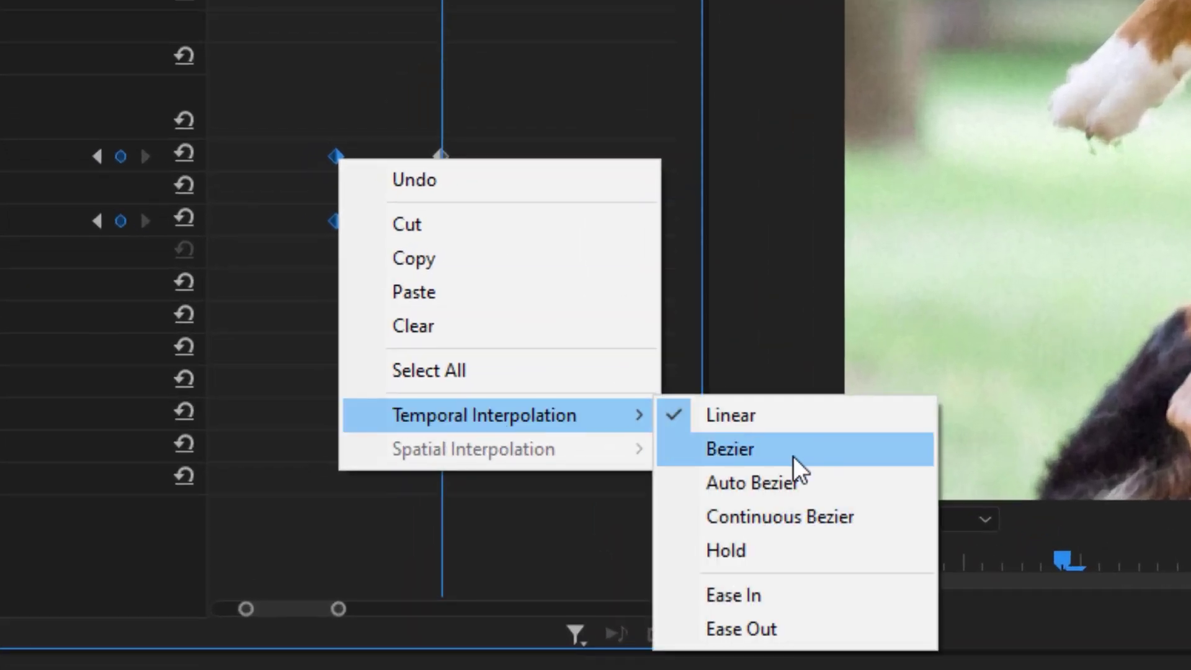
{"action": "left_click", "coordinate": [792, 630]}
Apply Ease In temporal interpolation to the ending Position and Scale keyframes of the Transform effect
{"action": "left_click_drag", "start_coordinate": [503, 89], "coordinate": [402, 335]}
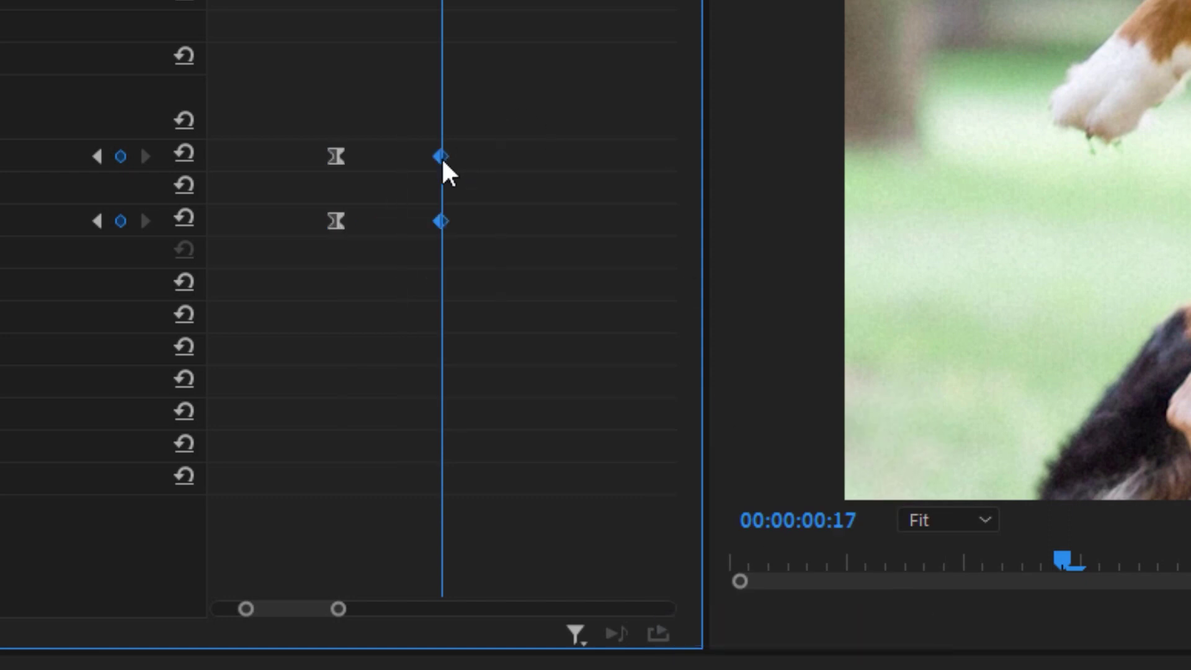
{"action": "right_click", "coordinate": [441, 157]}
{"action": "mouse_move", "coordinate": [624, 420]}
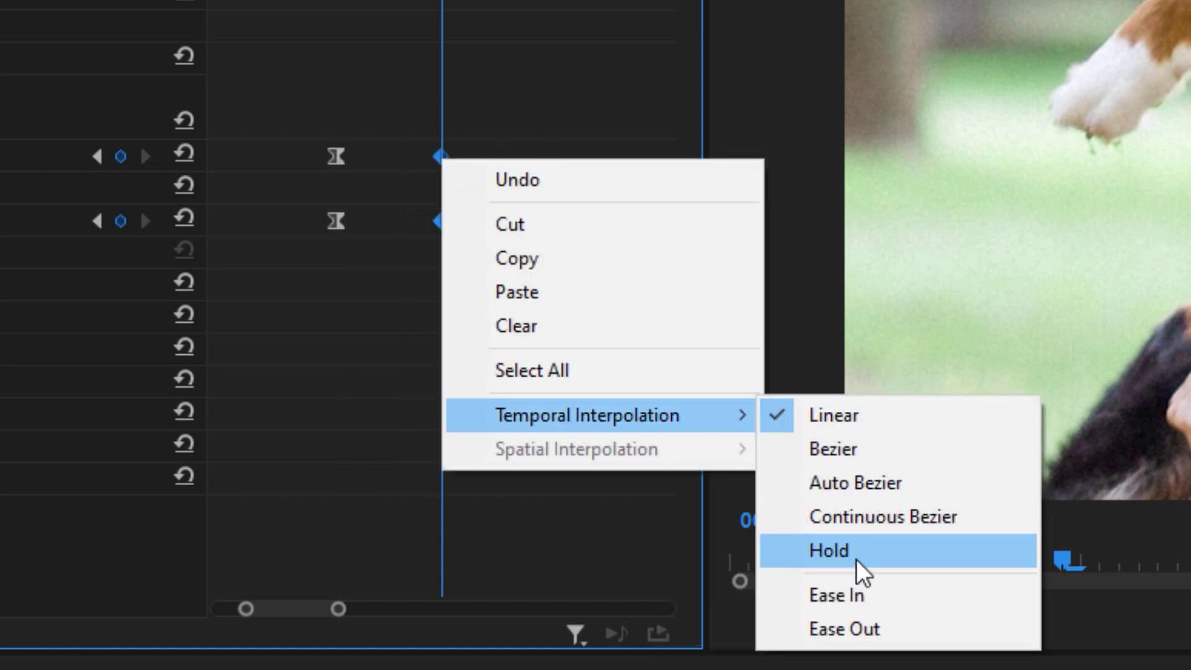
{"action": "left_click", "coordinate": [858, 599]}
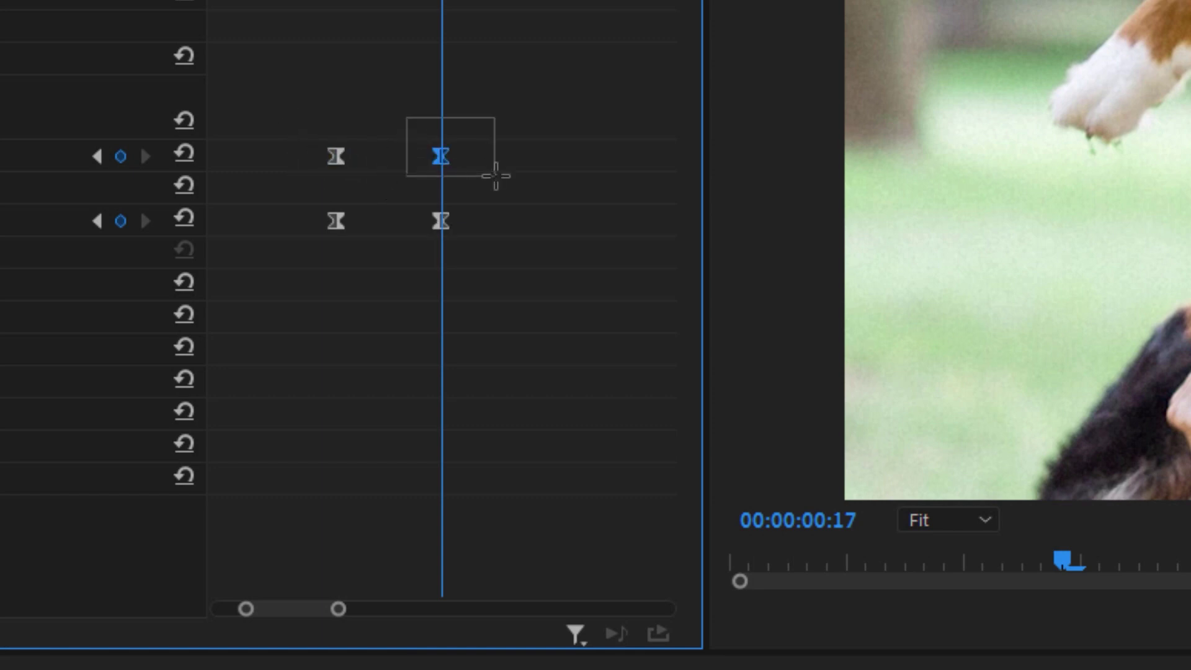
Show the velocity graphs of the Transform effect's Position and Scale, and play back the eased zoom
{"action": "left_click", "coordinate": [0, 155]}
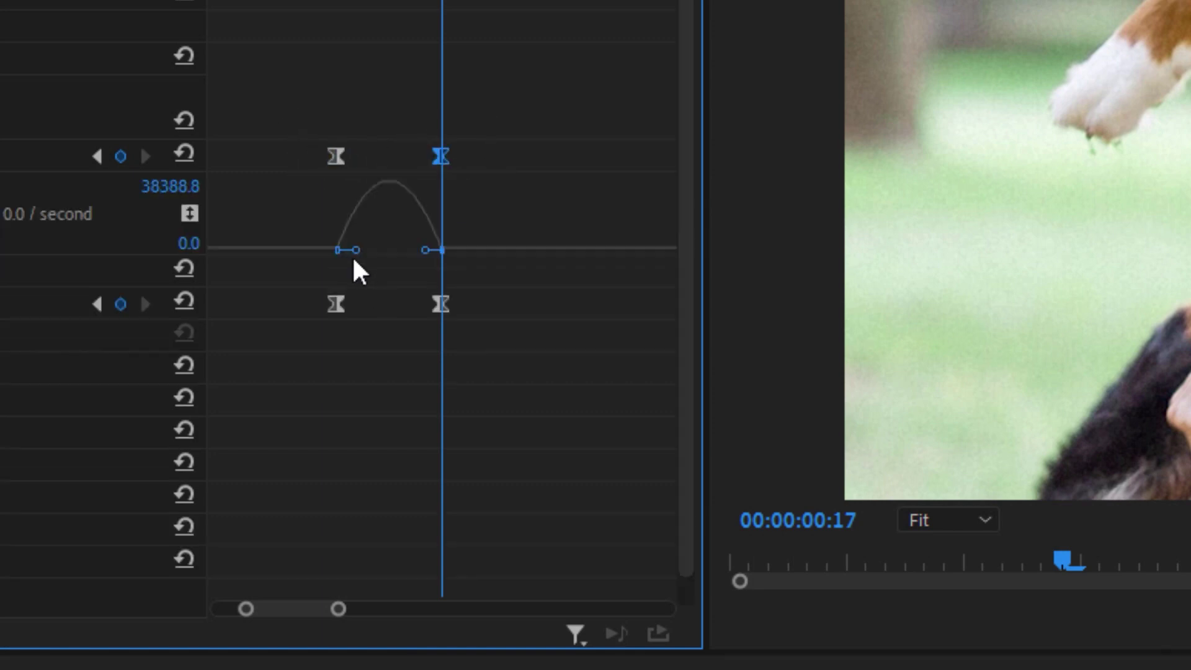
{"action": "left_click", "coordinate": [0, 303]}
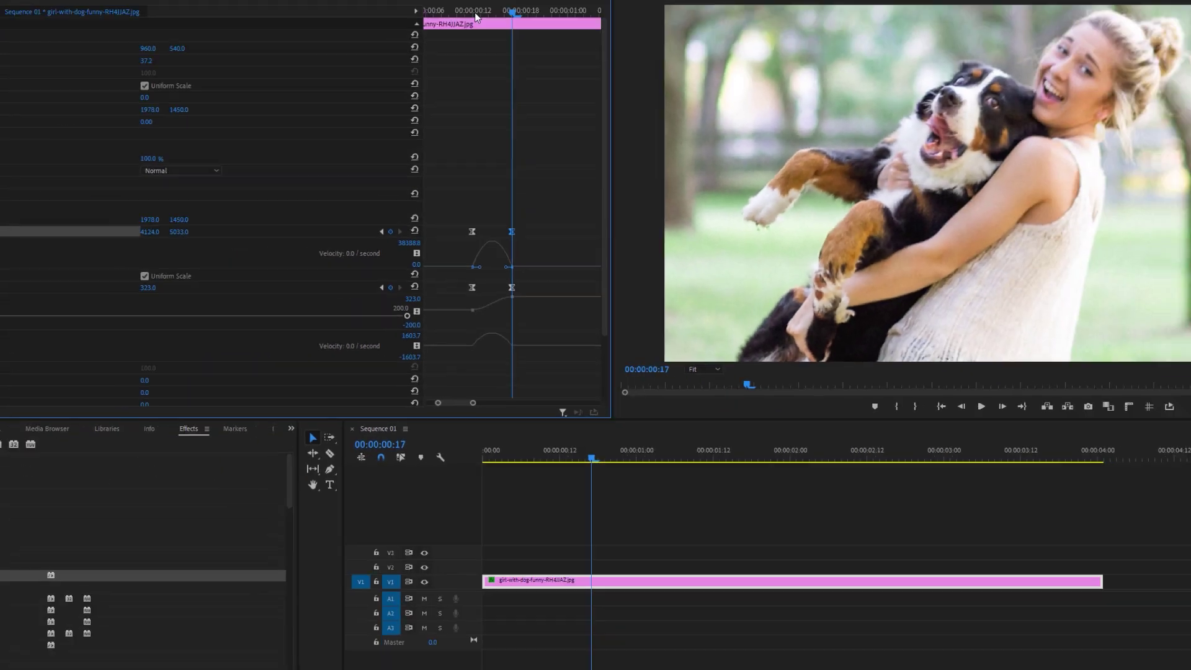
{"action": "left_click_drag", "start_coordinate": [493, 65], "coordinate": [539, 65]}
{"action": "key", "text": "space"}
{"action": "left_click", "coordinate": [469, 64]}
{"action": "key", "text": "space"}
{"action": "key", "text": "space"}
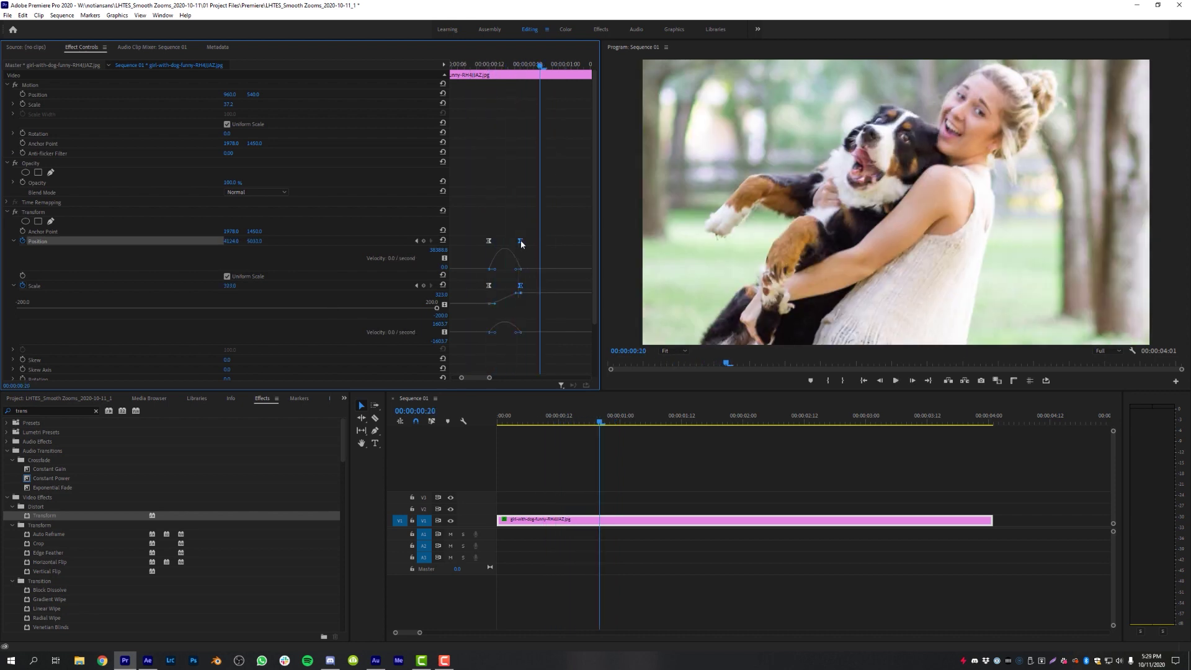
Shift the ending Position and Scale keyframes slightly earlier to speed up the zoom, and replay it several times
{"action": "left_click", "coordinate": [470, 65]}
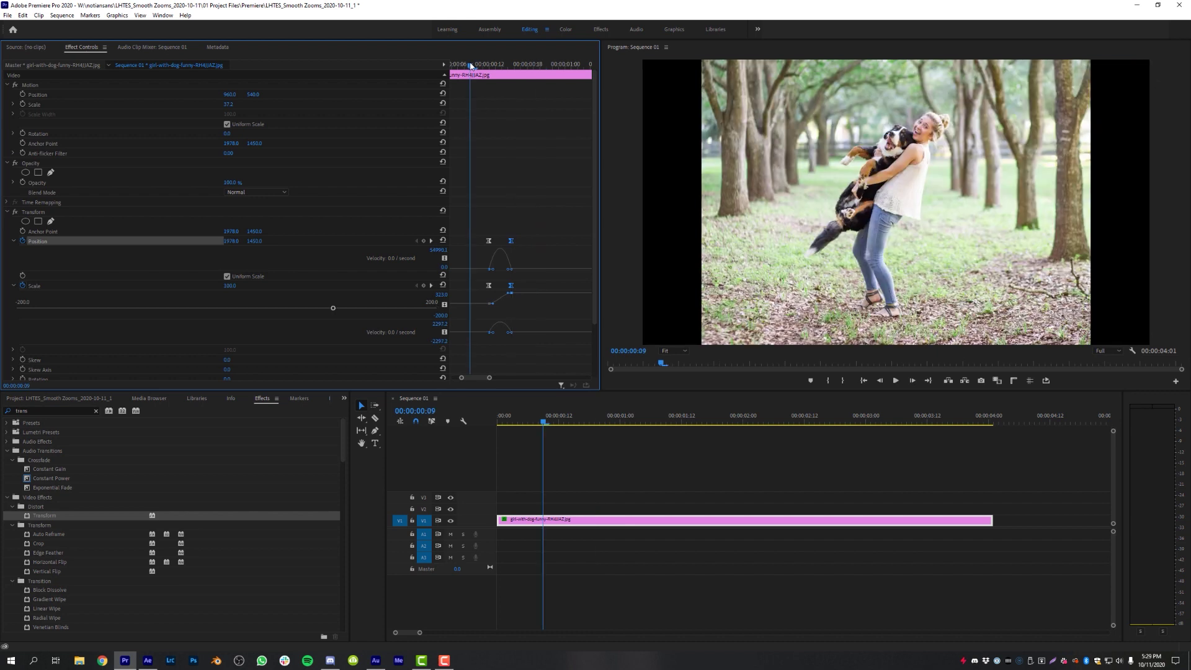
{"action": "key", "text": "space"}
{"action": "key", "text": "space"}
{"action": "left_click", "coordinate": [478, 67]}
{"action": "key", "text": "space"}
{"action": "key", "text": "space"}
{"action": "left_click", "coordinate": [480, 66]}
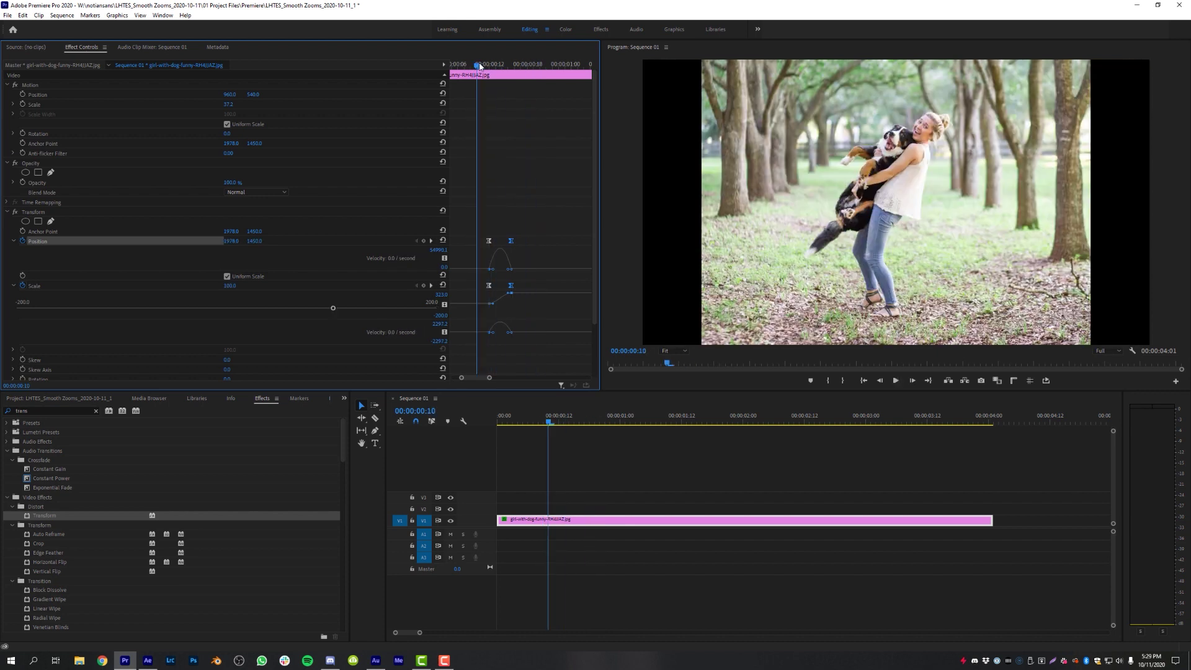
{"action": "key", "text": "space"}
{"action": "key", "text": "space"}
{"action": "left_click", "coordinate": [481, 66]}
{"action": "key", "text": "space"}
{"action": "key", "text": "space"}
{"action": "left_click", "coordinate": [481, 65]}
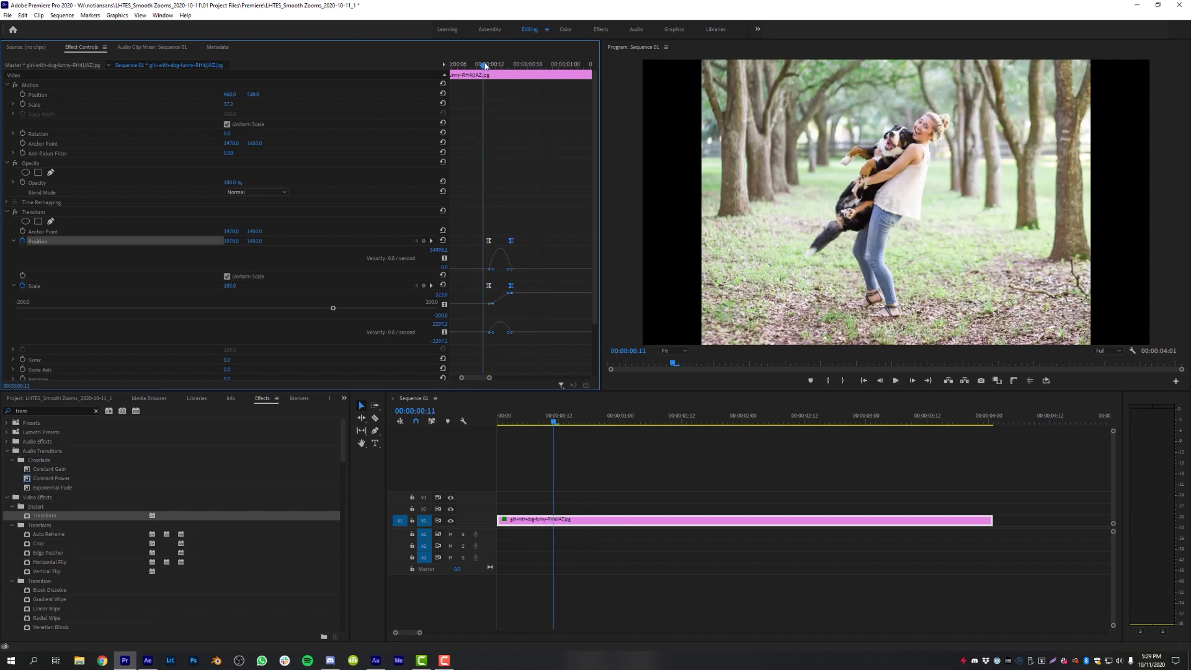
{"action": "key", "text": "space"}
{"action": "key", "text": "space"}
{"action": "left_click", "coordinate": [486, 65]}
{"action": "key", "text": "space"}
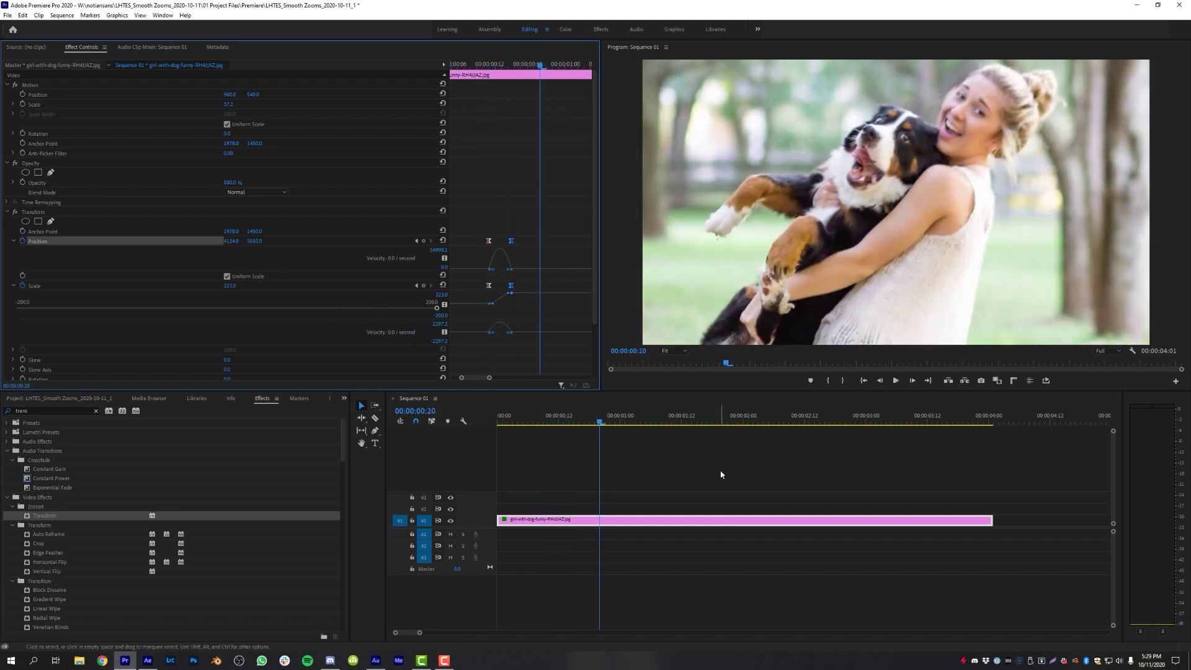
Delete the Transform effect from the girl-with-dog image clip
{"action": "left_click", "coordinate": [568, 502]}
{"action": "left_click", "coordinate": [568, 518]}
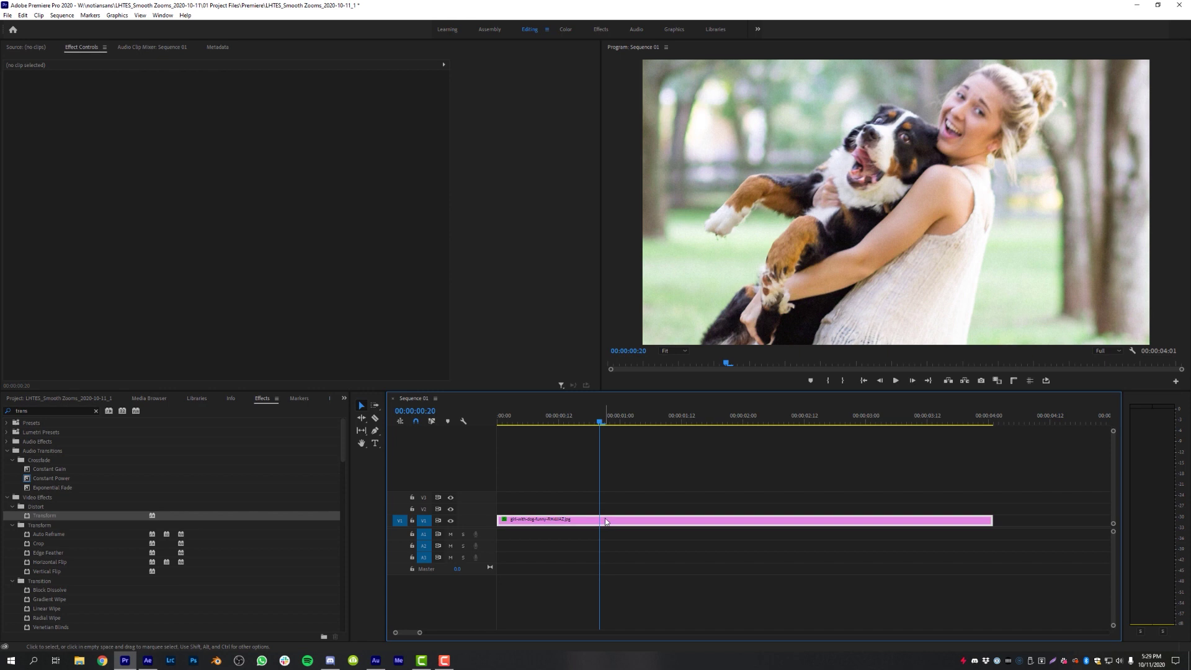
{"action": "left_click", "coordinate": [34, 213]}
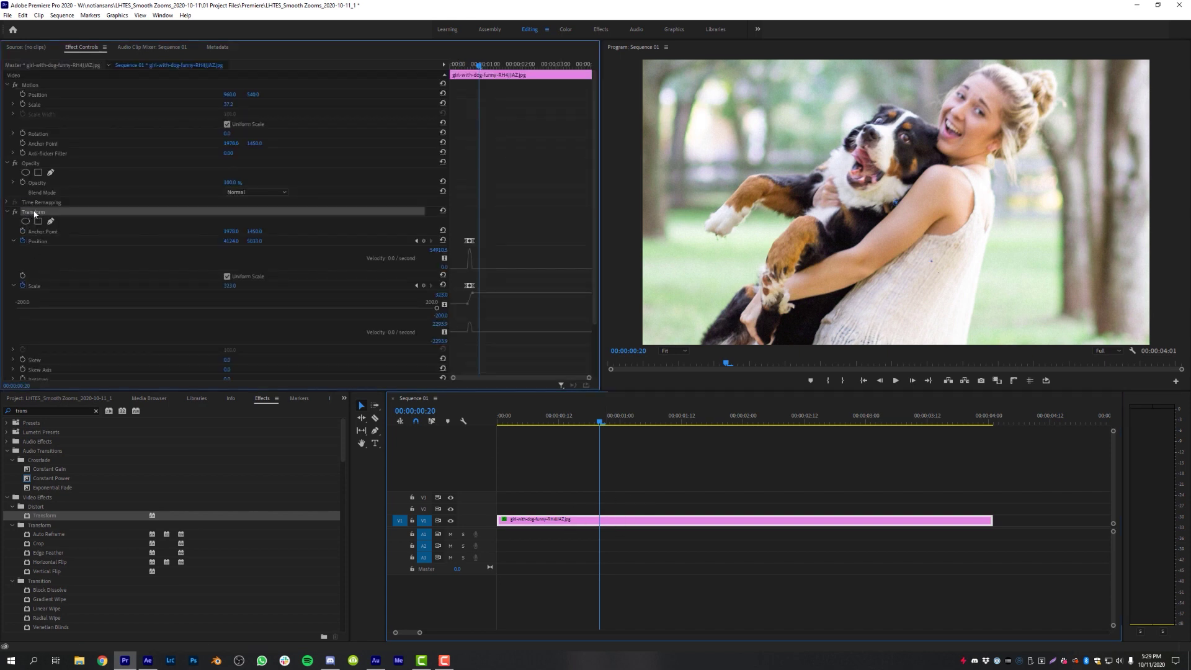
{"action": "key", "text": "Delete"}
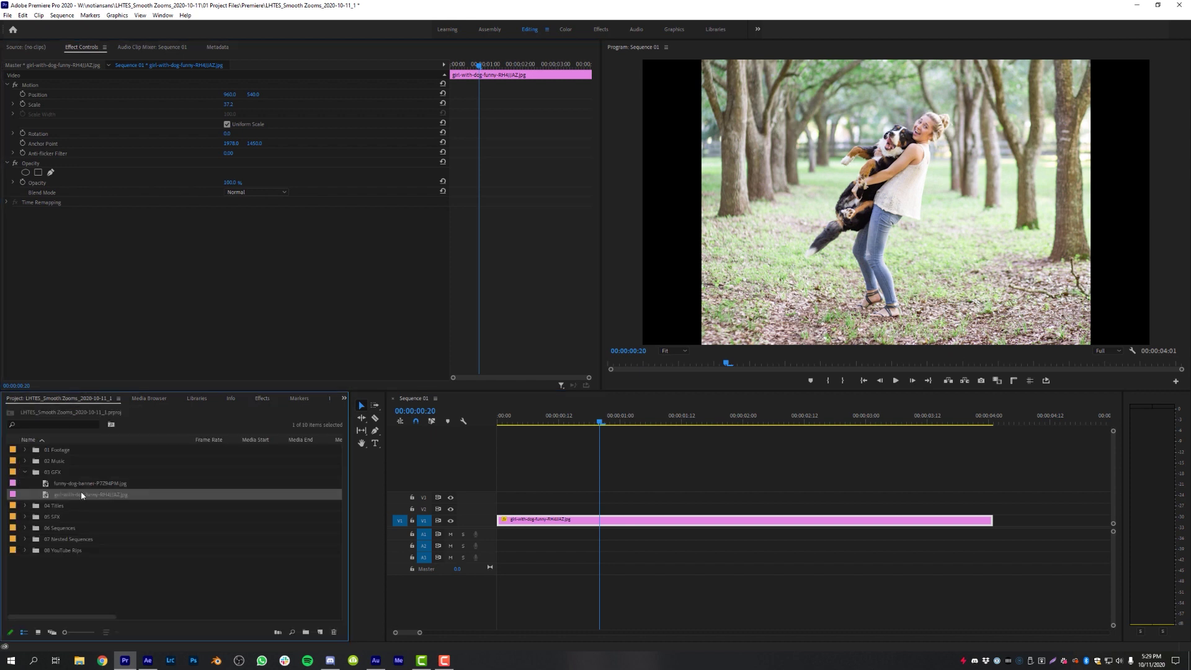
Create a 1920 x 1080 adjustment layer in the 03 GFX bin and place it on V2 above the image at 00:00:00:20
{"action": "left_click", "coordinate": [58, 398]}
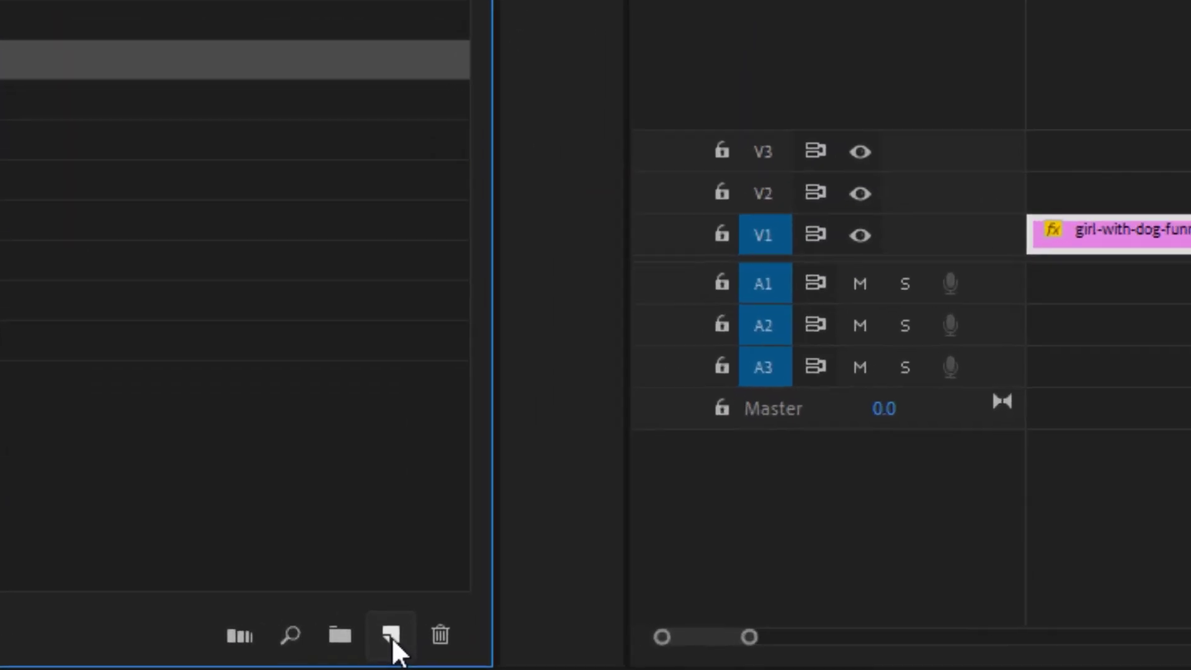
{"action": "left_click", "coordinate": [392, 635]}
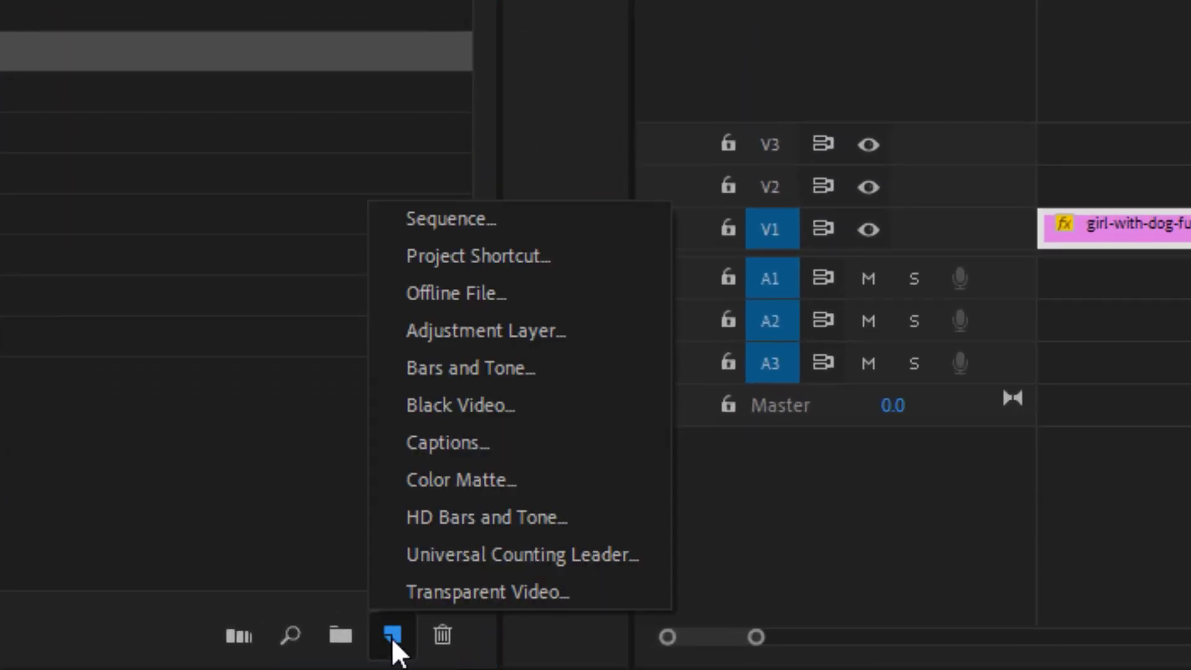
{"action": "left_click", "coordinate": [510, 341]}
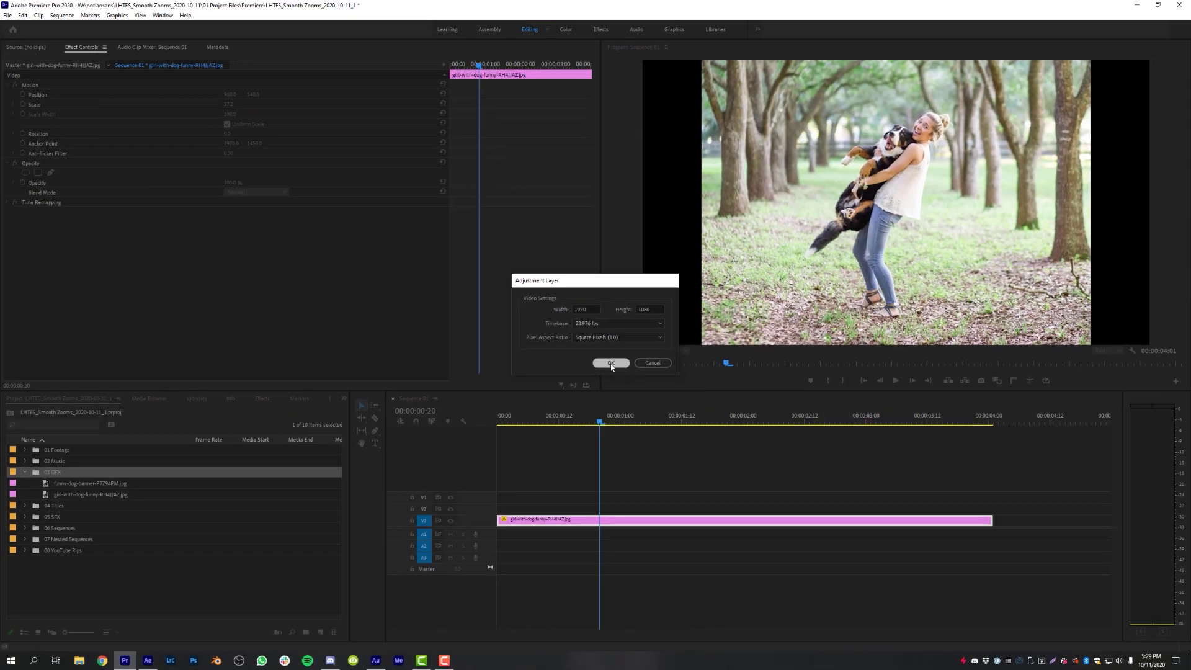
{"action": "left_click", "coordinate": [1033, 8]}
{"action": "left_click_drag", "start_coordinate": [74, 483], "coordinate": [607, 514]}
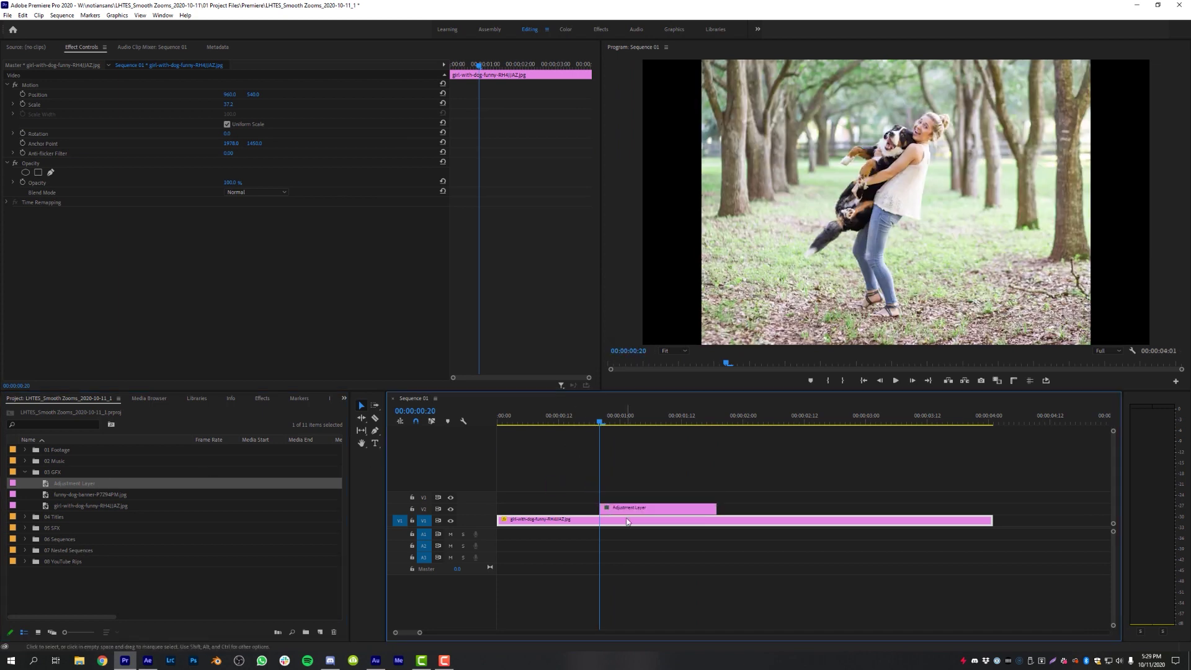
Apply the Transform effect to the adjustment layer on V2 and select that layer
{"action": "left_click", "coordinate": [630, 511]}
{"action": "left_click", "coordinate": [262, 398]}
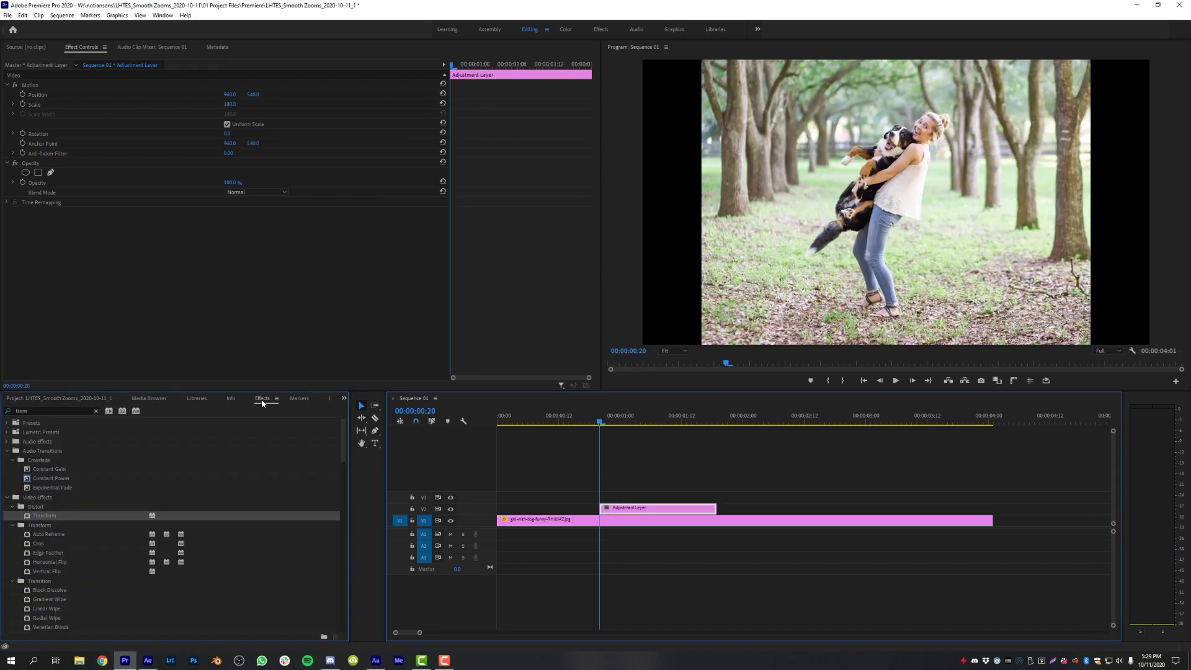
{"action": "left_click_drag", "start_coordinate": [627, 499], "coordinate": [618, 511]}
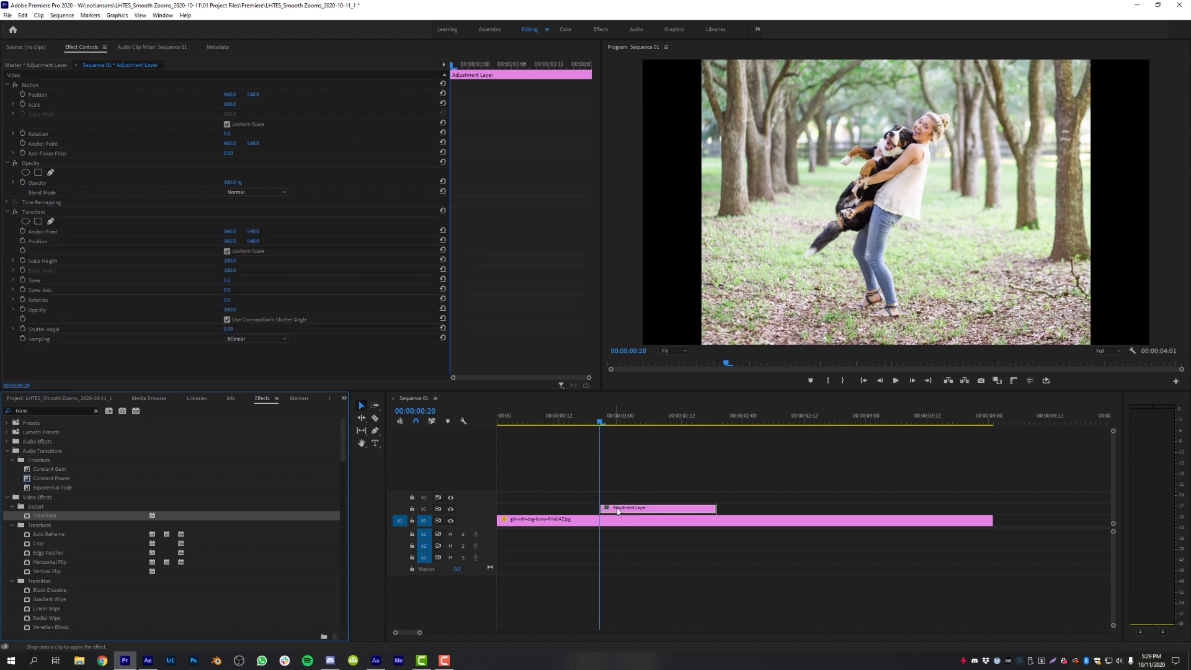
{"action": "left_click", "coordinate": [635, 515]}
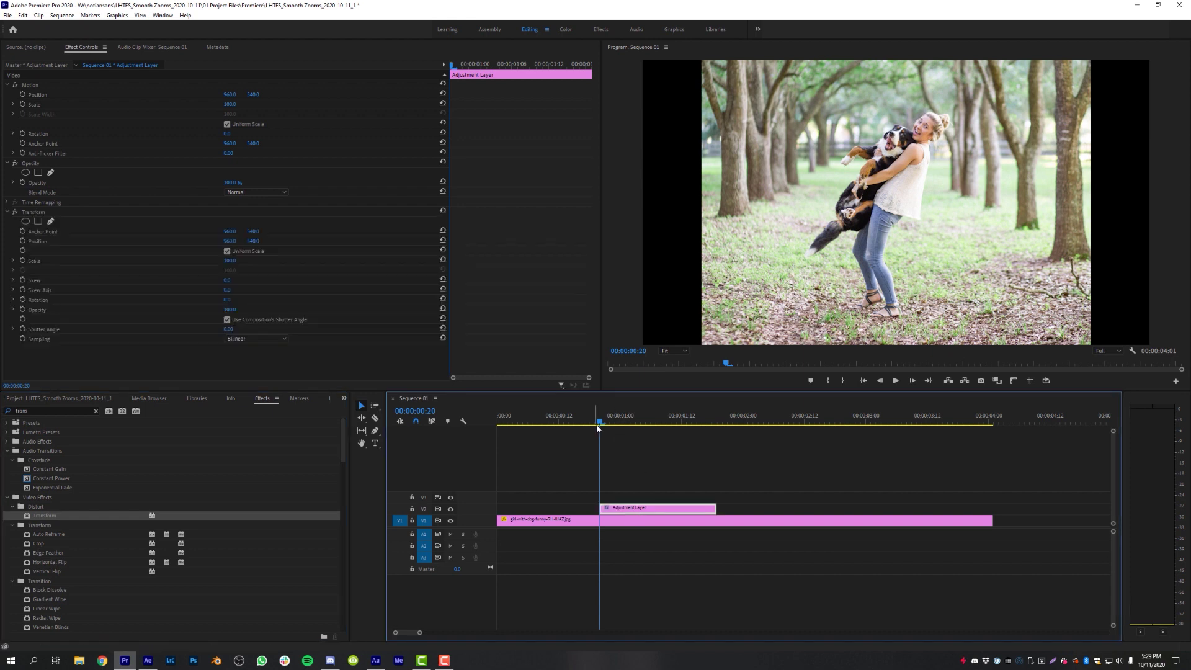
Keyframe the adjustment layer's Transform Position and Scale into a close-up on the faces at 00:00:01:01, with a Shutter Angle of 358
{"action": "left_click", "coordinate": [22, 261]}
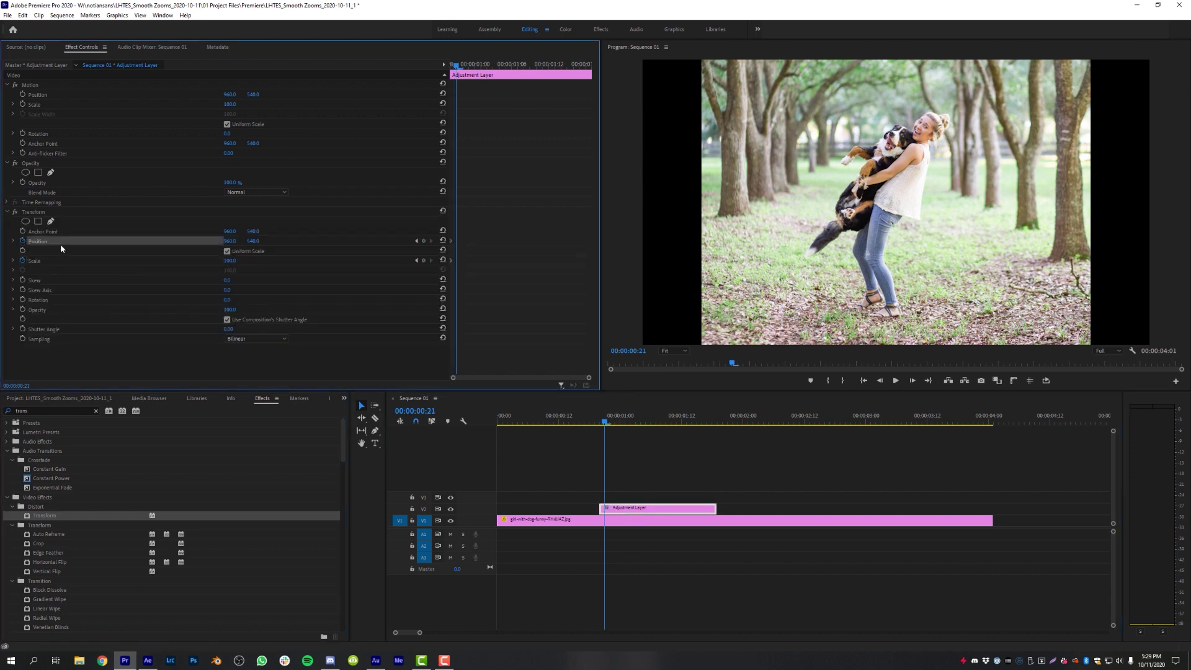
{"action": "left_click_drag", "start_coordinate": [230, 261], "coordinate": [408, 261]}
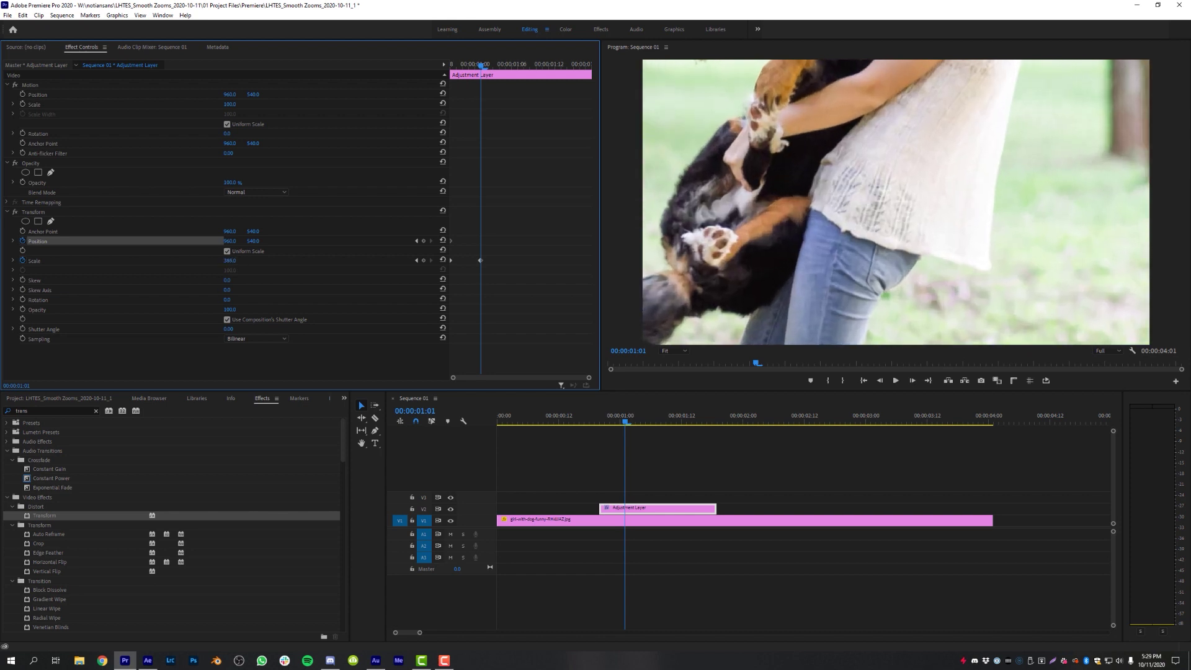
{"action": "left_click_drag", "start_coordinate": [253, 241], "coordinate": [229, 242]}
{"action": "left_click_drag", "start_coordinate": [450, 63], "coordinate": [464, 65]}
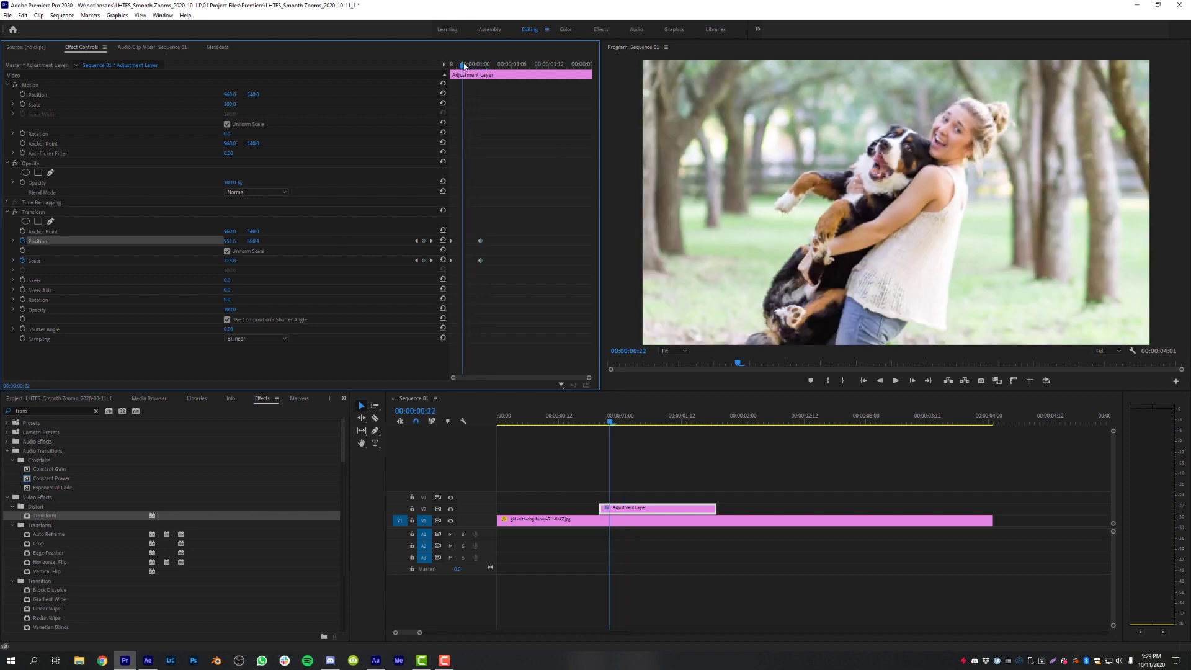
{"action": "left_click", "coordinate": [227, 320]}
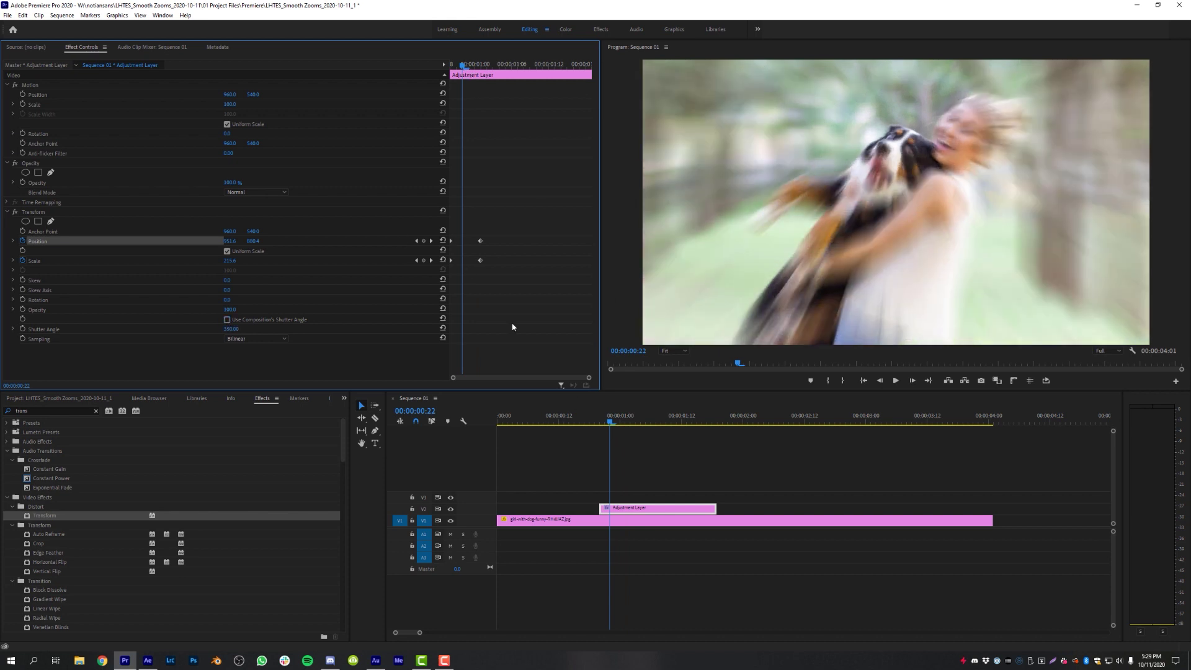
Apply Ease Out to the starting Position and Scale keyframes and Ease In to the ending ones
{"action": "right_click", "coordinate": [451, 244]}
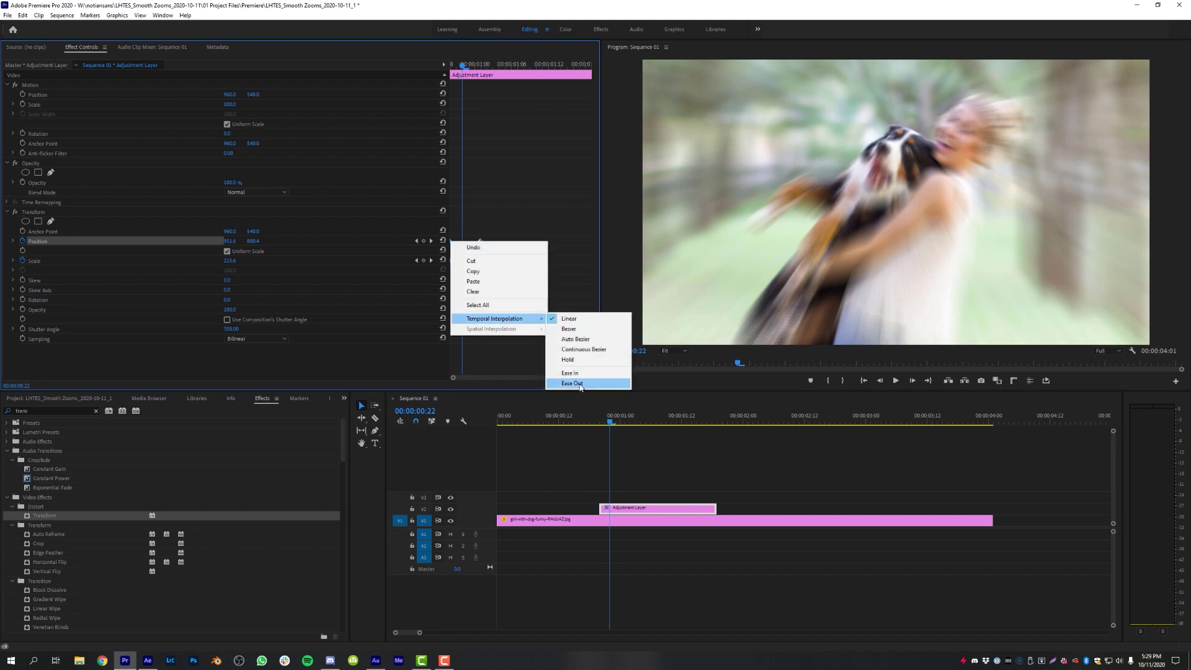
{"action": "left_click", "coordinate": [572, 383]}
{"action": "right_click", "coordinate": [482, 244]}
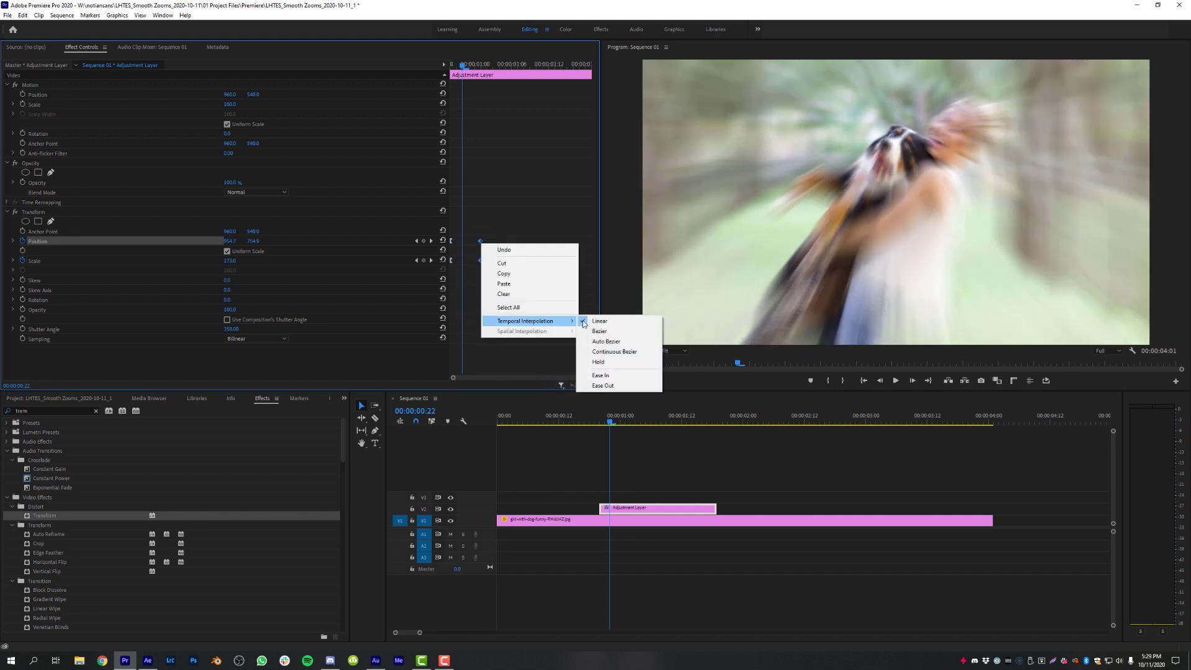
{"action": "left_click", "coordinate": [604, 376]}
Replay the adjustment-layer zoom several times from just before 00:00:00:20 to check its smoothness and motion blur
{"action": "left_click", "coordinate": [589, 413]}
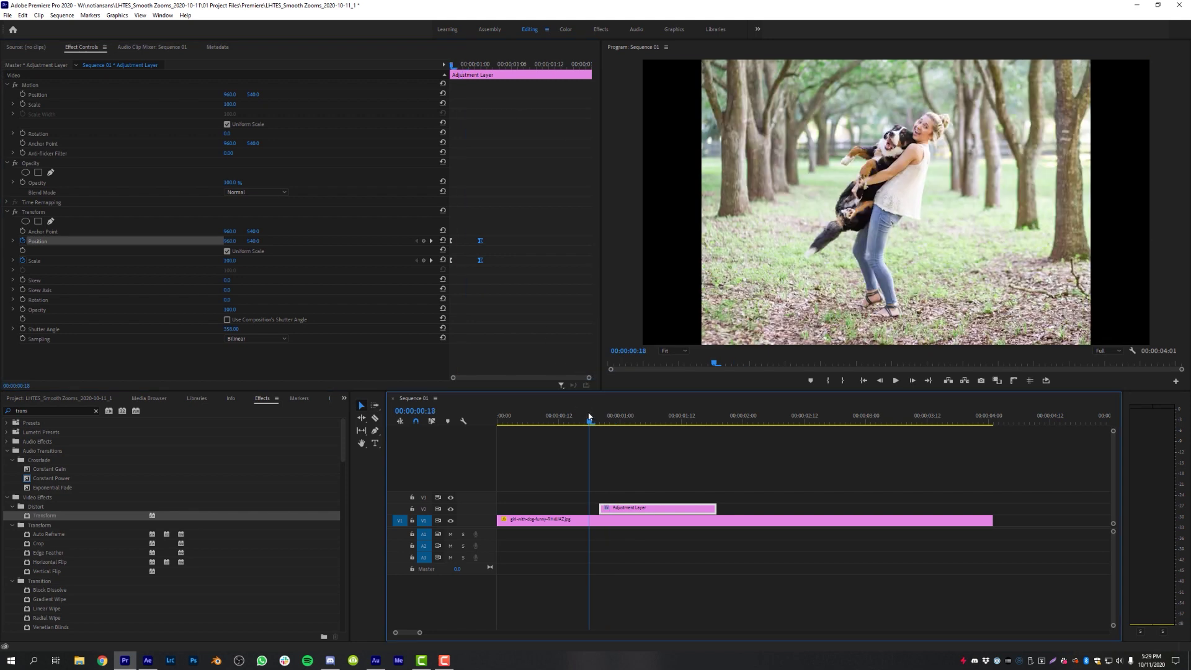
{"action": "key", "text": "space"}
{"action": "left_click", "coordinate": [594, 420]}
{"action": "key", "text": "space"}
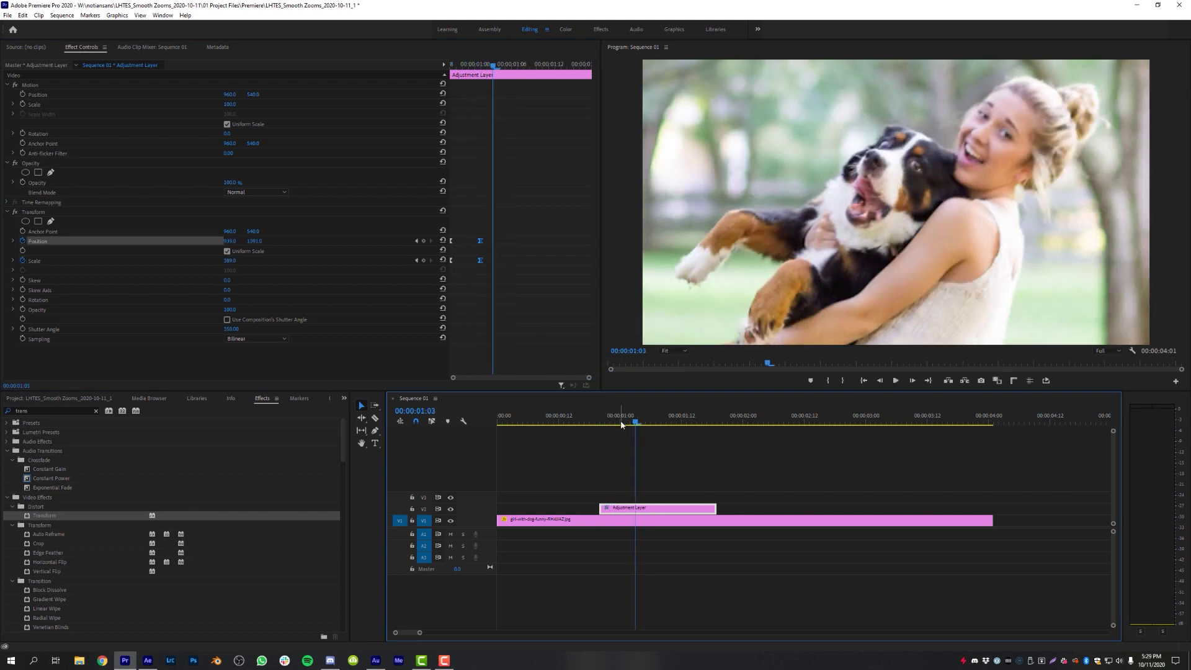
{"action": "left_click", "coordinate": [595, 412]}
{"action": "key", "text": "space"}
{"action": "key", "text": "space"}
{"action": "mouse_move", "coordinate": [612, 418]}
{"action": "left_mouse_down"}
{"action": "mouse_move", "coordinate": [600, 419]}
{"action": "mouse_move", "coordinate": [625, 424]}
{"action": "mouse_move", "coordinate": [593, 426]}
{"action": "mouse_move", "coordinate": [608, 427]}
{"action": "left_mouse_up"}
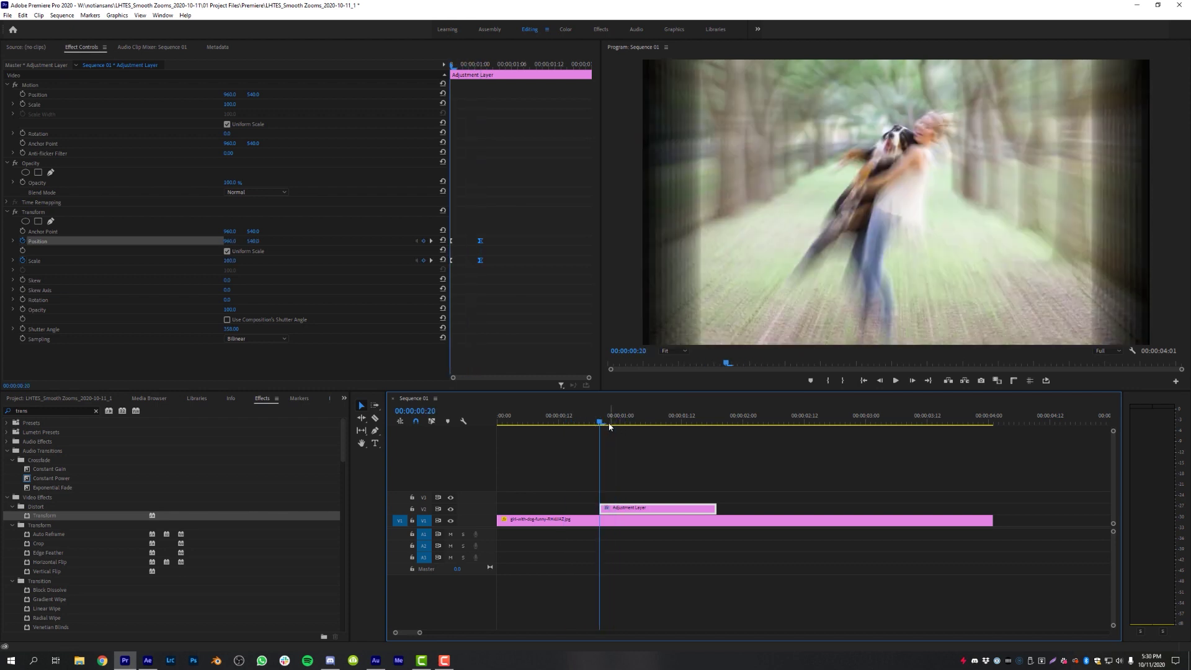
{"action": "key", "text": "space"}
{"action": "left_click", "coordinate": [595, 417]}
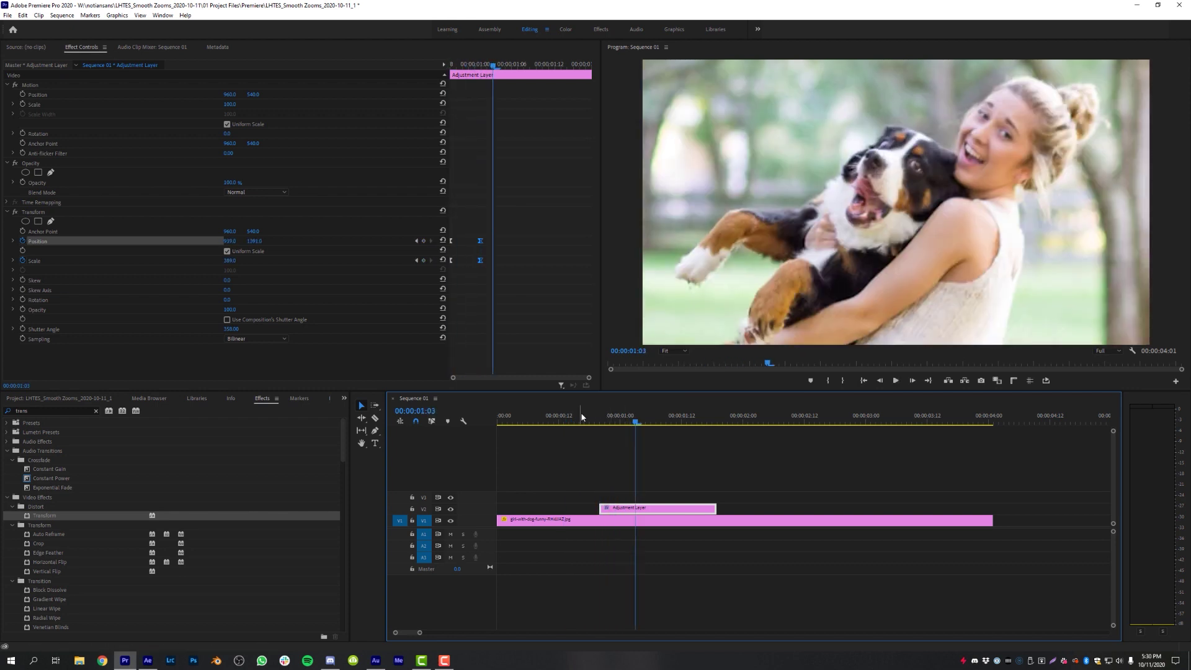
{"action": "left_click", "coordinate": [581, 417]}
{"action": "left_click", "coordinate": [590, 420]}
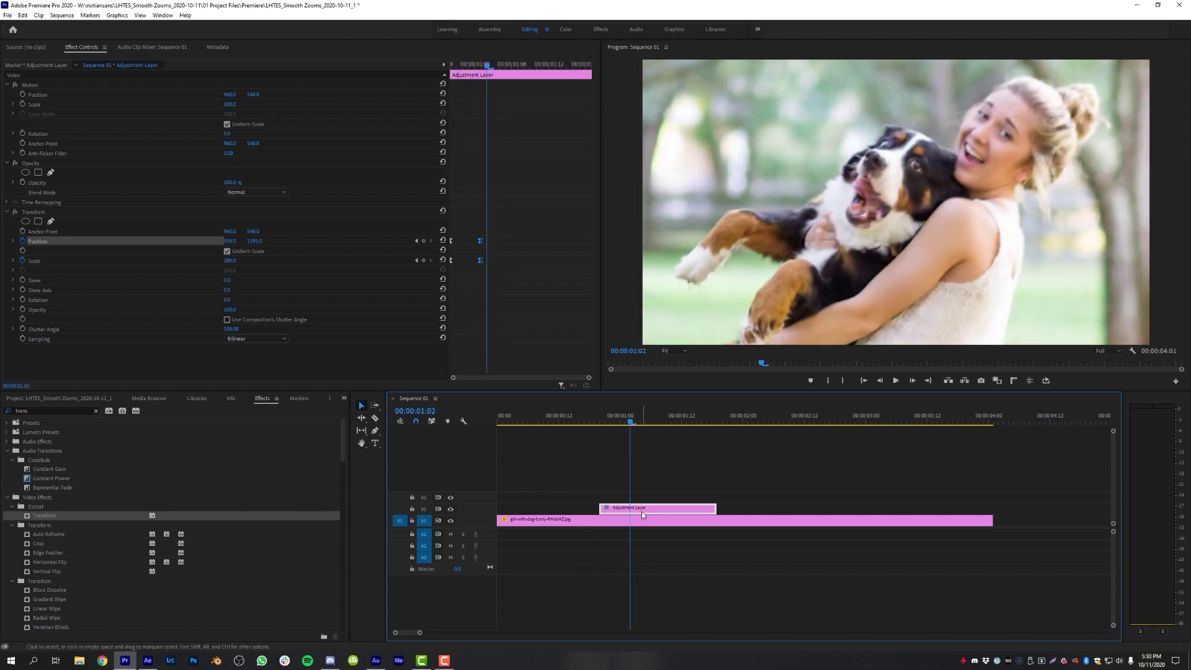
Move the adjustment layer to V3, place the funny-dog-banner image beneath it on V2, and enlarge that image to fill the frame
{"action": "left_click_drag", "start_coordinate": [641, 511], "coordinate": [640, 504]}
{"action": "left_click", "coordinate": [639, 522]}
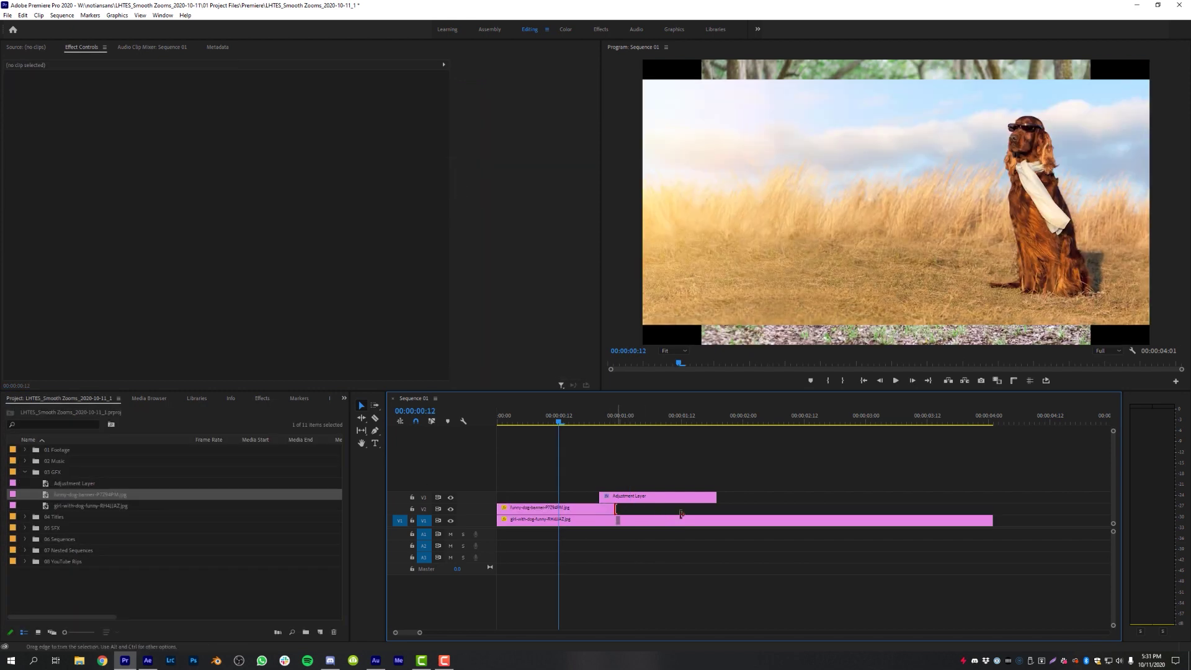
{"action": "left_click_drag", "start_coordinate": [680, 514], "coordinate": [706, 510]}
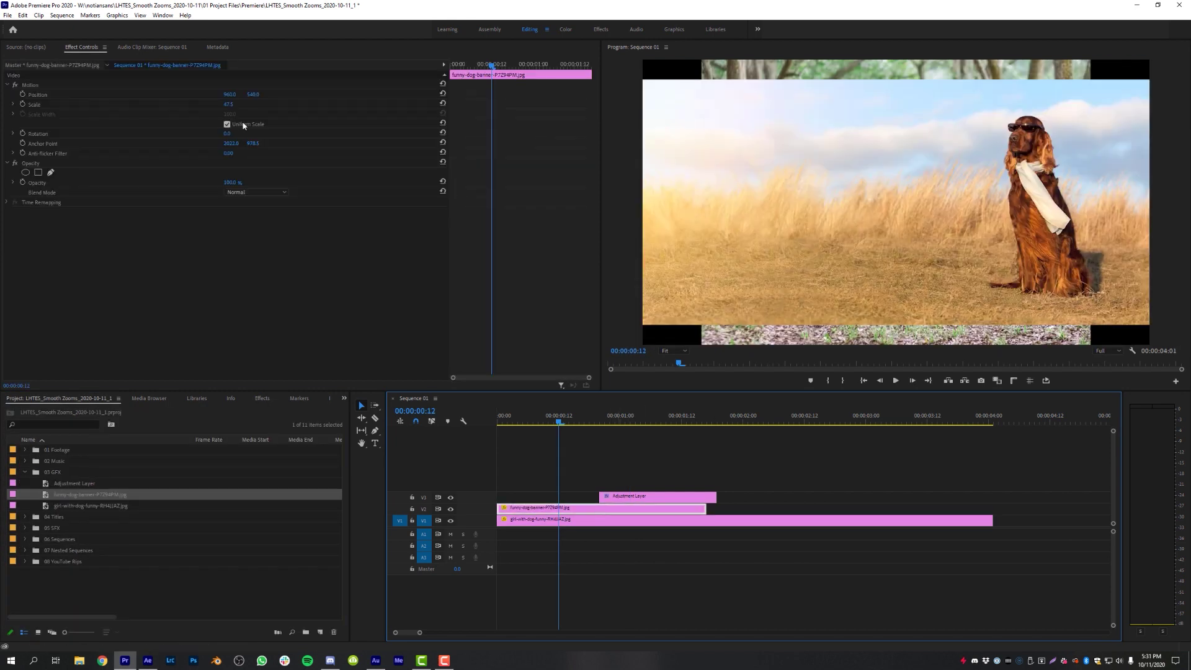
{"action": "left_click_drag", "start_coordinate": [229, 104], "coordinate": [234, 105]}
Adjust the adjustment layer's ending Transform Position keyframe at 00:00:01:01 so the zoom frames the brown dog's head
{"action": "left_click", "coordinate": [600, 424]}
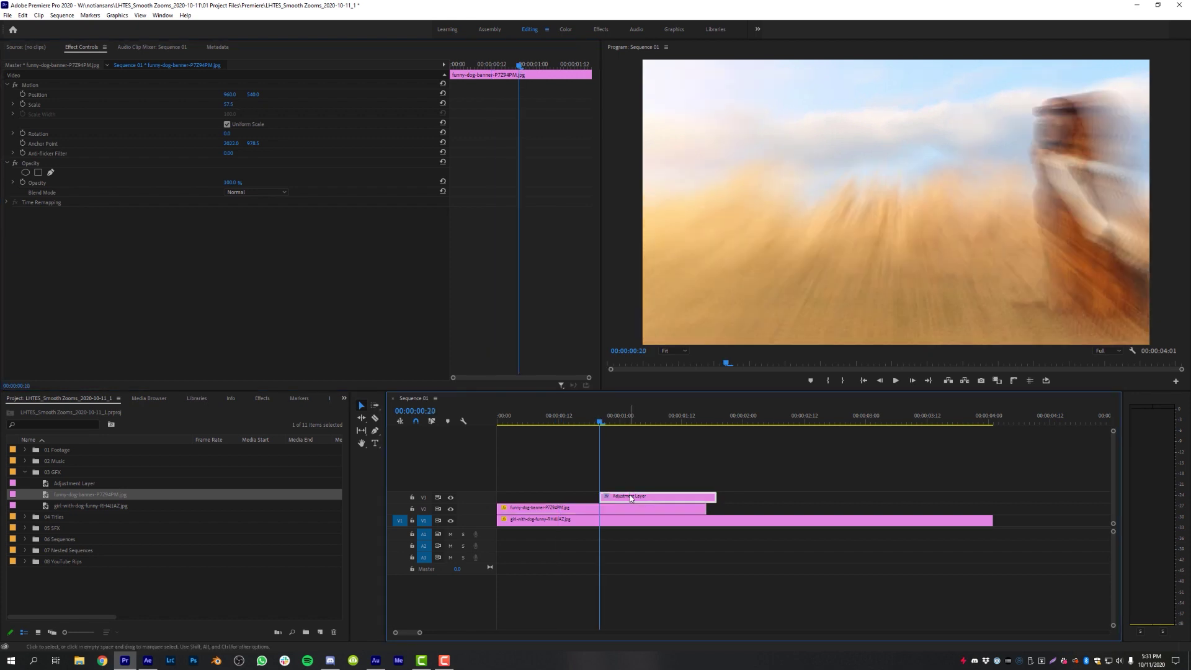
{"action": "left_click", "coordinate": [431, 243]}
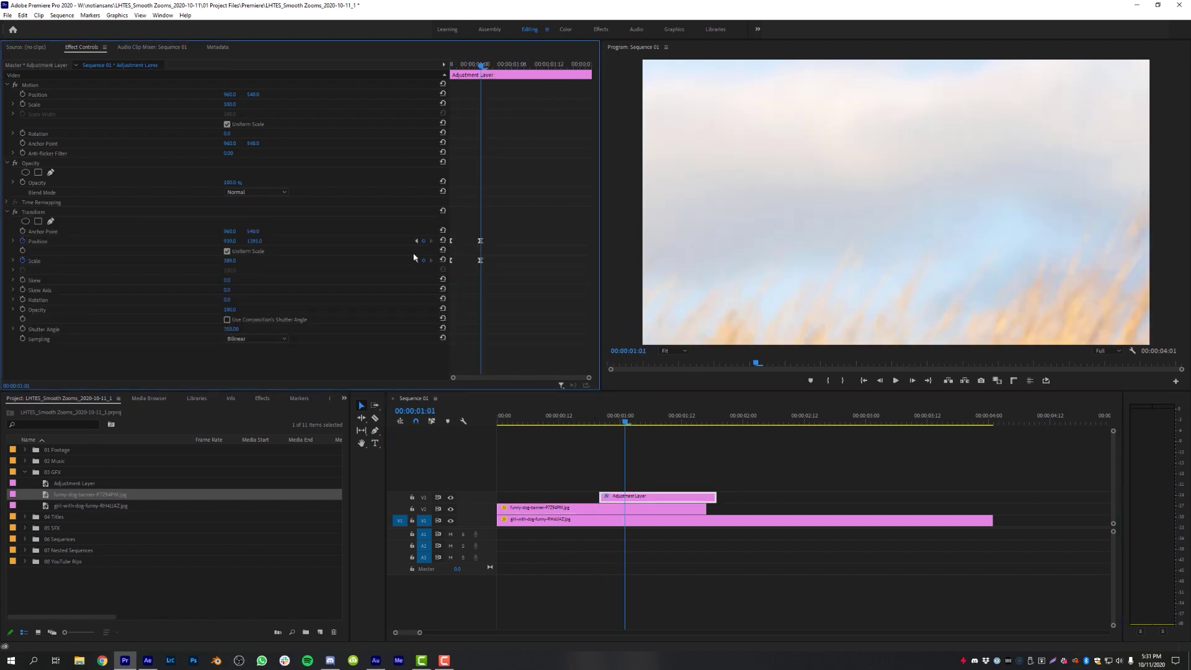
{"action": "left_click_drag", "start_coordinate": [230, 241], "coordinate": [146, 241]}
{"action": "left_click_drag", "start_coordinate": [260, 242], "coordinate": [257, 243]}
Play back the zoom on the funny-dog-banner image to check its new framing
{"action": "left_click", "coordinate": [585, 419]}
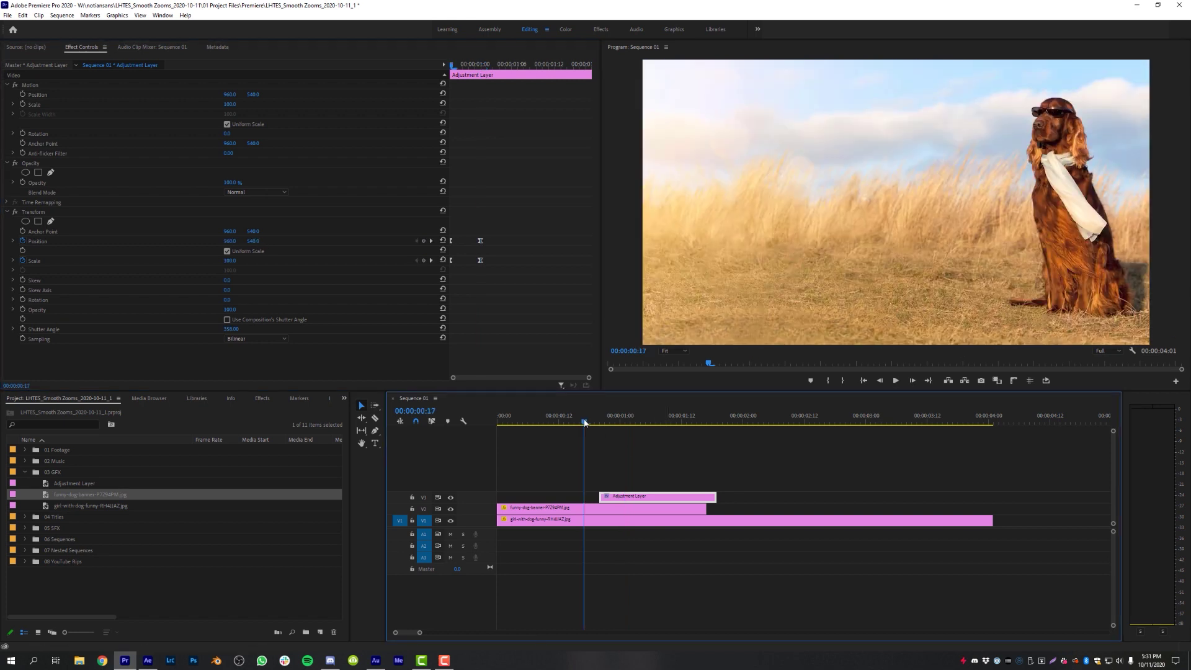
{"action": "key", "text": "space"}
{"action": "key", "text": "space"}
{"action": "left_click", "coordinate": [574, 419]}
{"action": "key", "text": "space"}
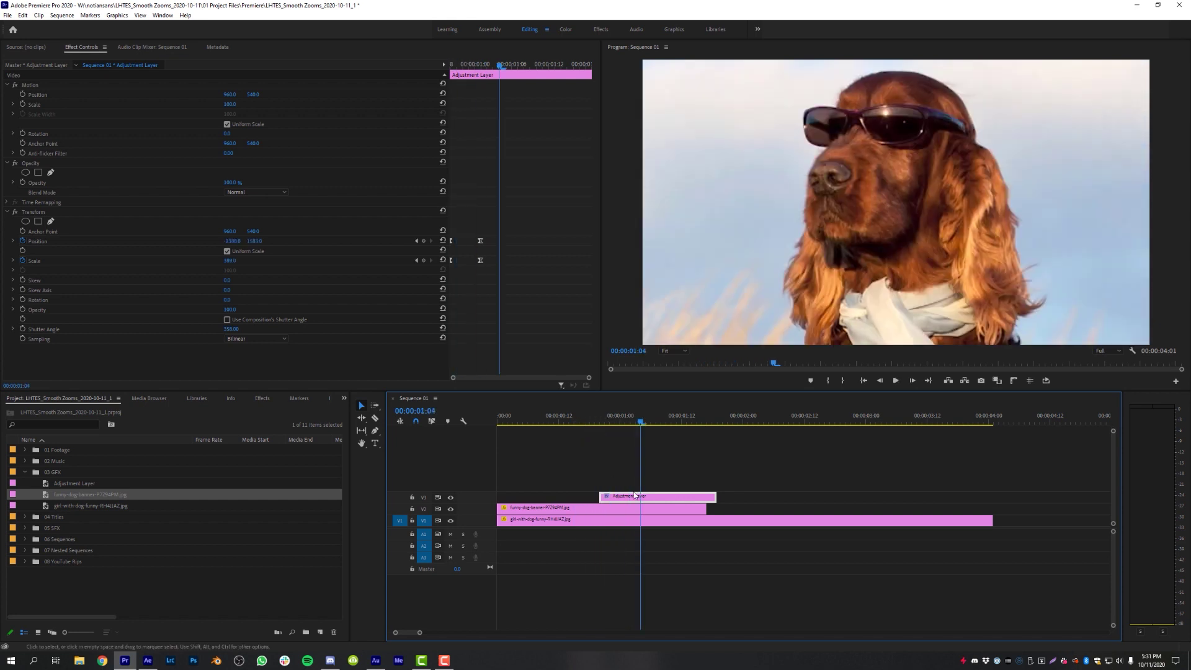
Delete the adjustment layer on V3 and the funny-dog-banner clip on V2, and undo both deletions
{"action": "key", "text": "Delete"}
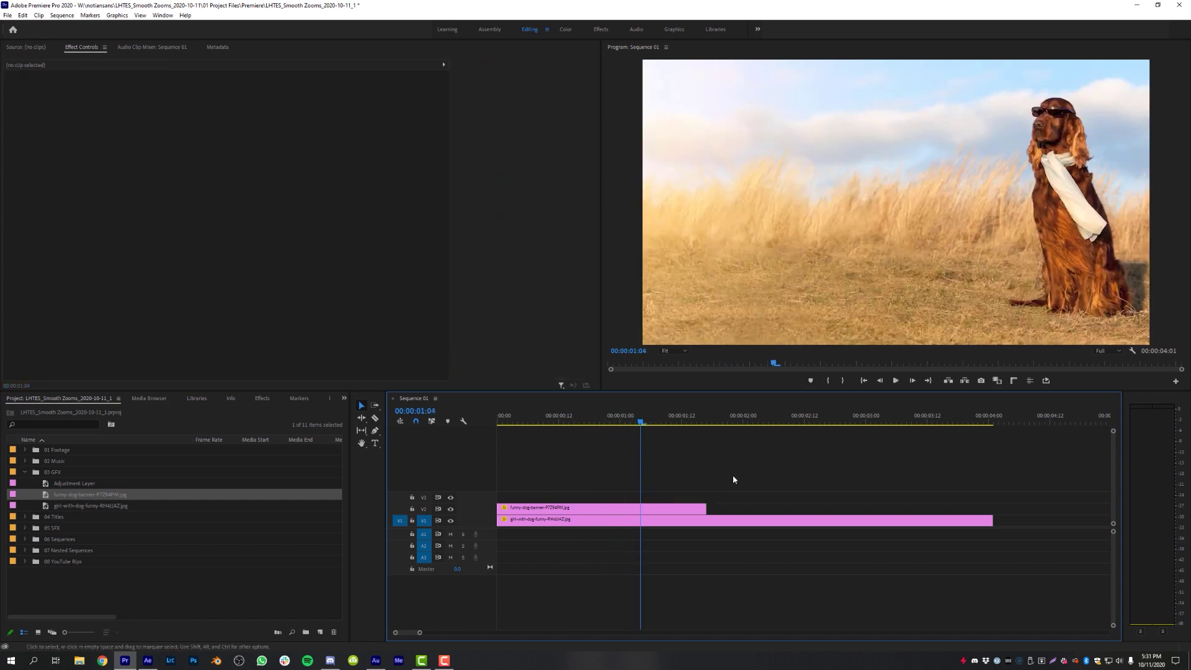
{"action": "left_click", "coordinate": [653, 510]}
{"action": "key", "text": "Delete"}
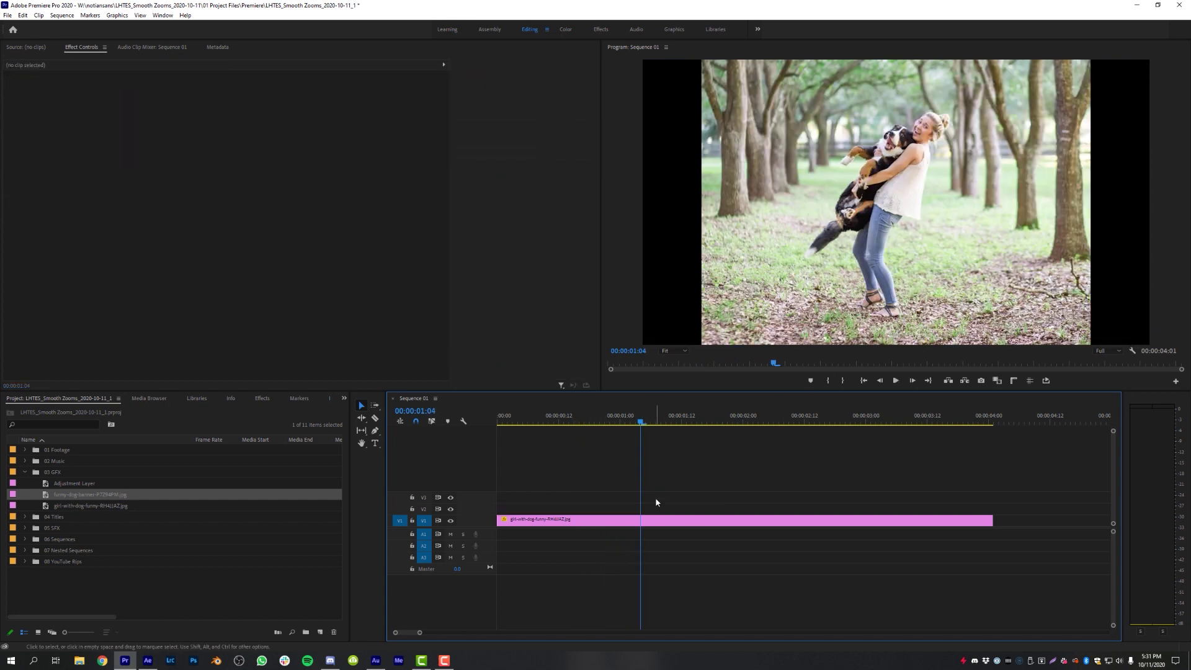
{"action": "key", "text": "ctrl+z"}
{"action": "key", "text": "ctrl+z"}
Save the adjustment layer's Transform effect as a preset named "5 frame zoom in", with the type Anchor to In Point
{"action": "mouse_move", "coordinate": [593, 420]}
{"action": "left_mouse_down"}
{"action": "mouse_move", "coordinate": [671, 425]}
{"action": "mouse_move", "coordinate": [608, 429]}
{"action": "left_mouse_up"}
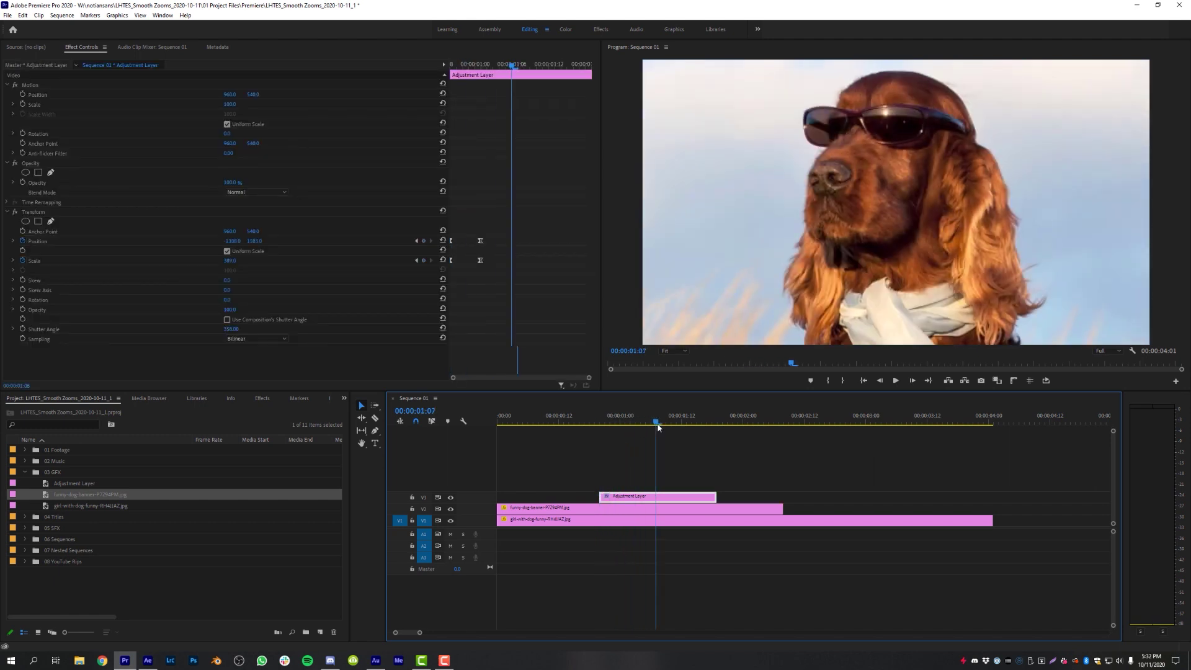
{"action": "left_click_drag", "start_coordinate": [656, 423], "coordinate": [594, 432]}
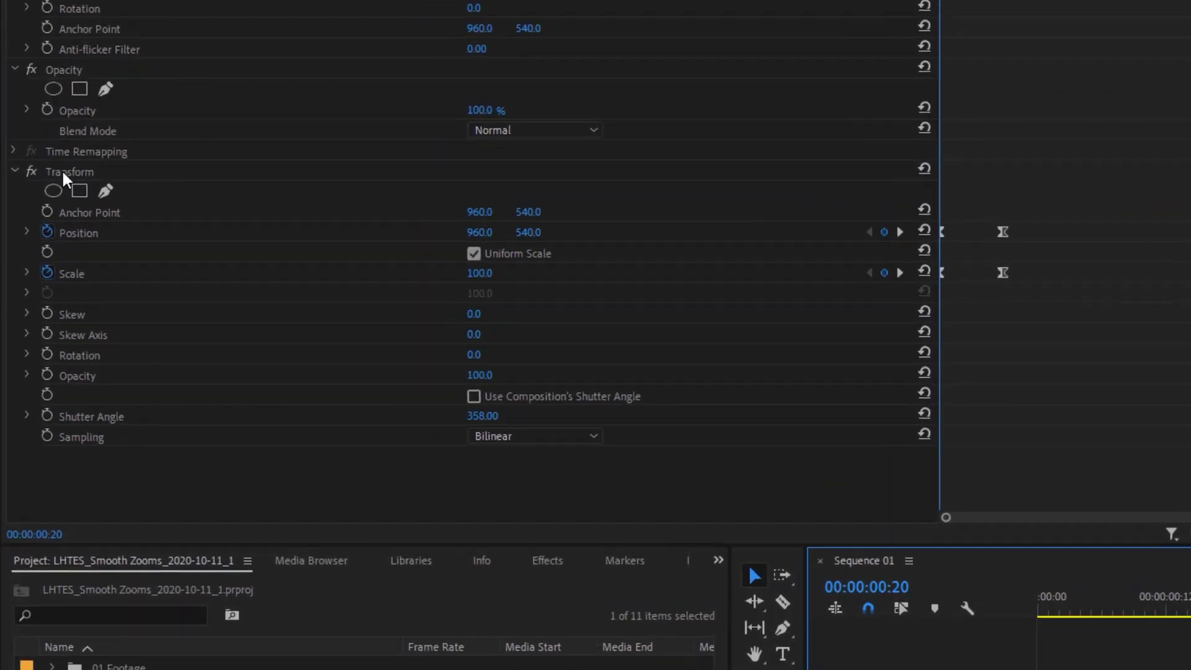
{"action": "left_click", "coordinate": [41, 211]}
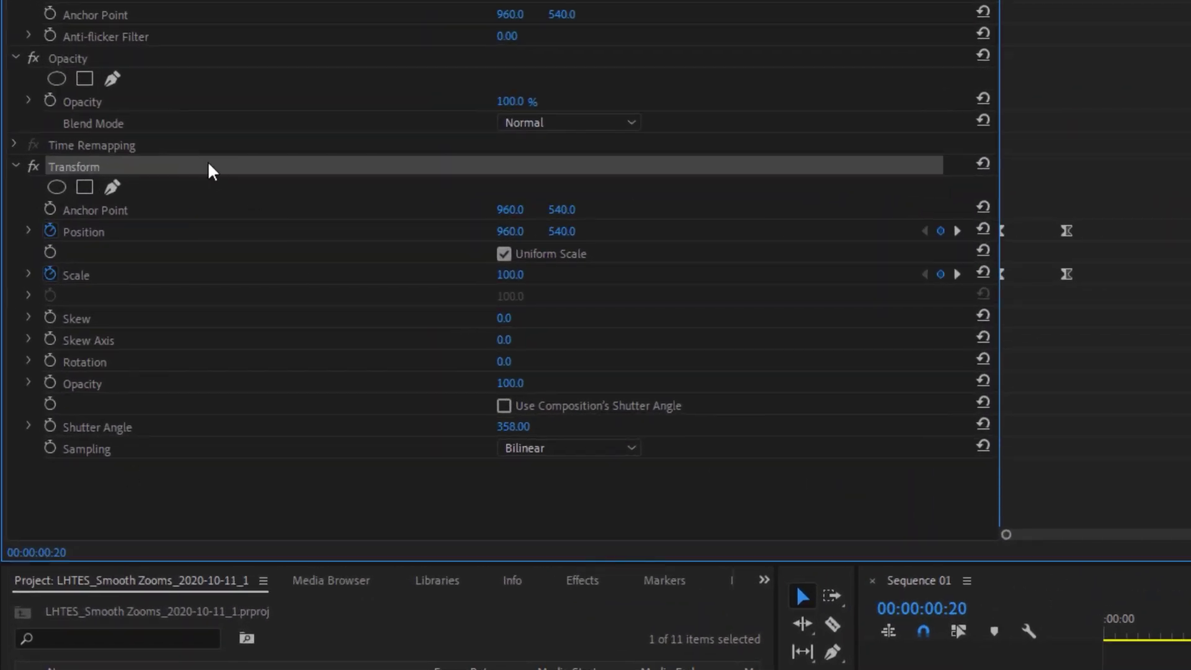
{"action": "right_click", "coordinate": [85, 172]}
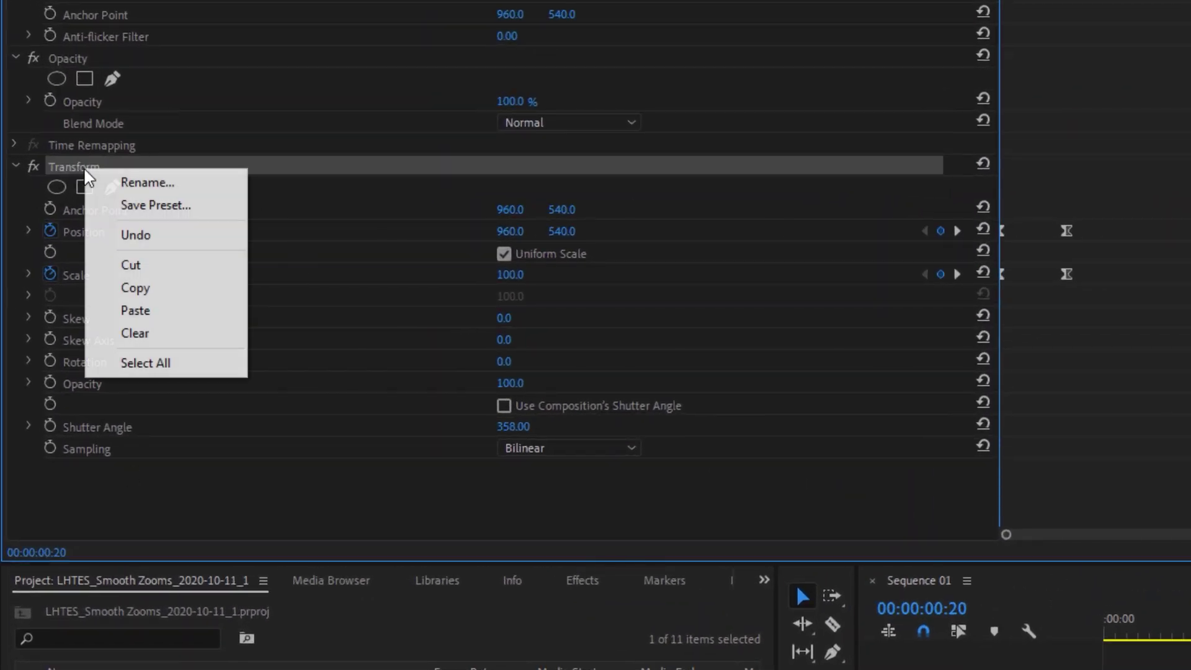
{"action": "left_click", "coordinate": [177, 205]}
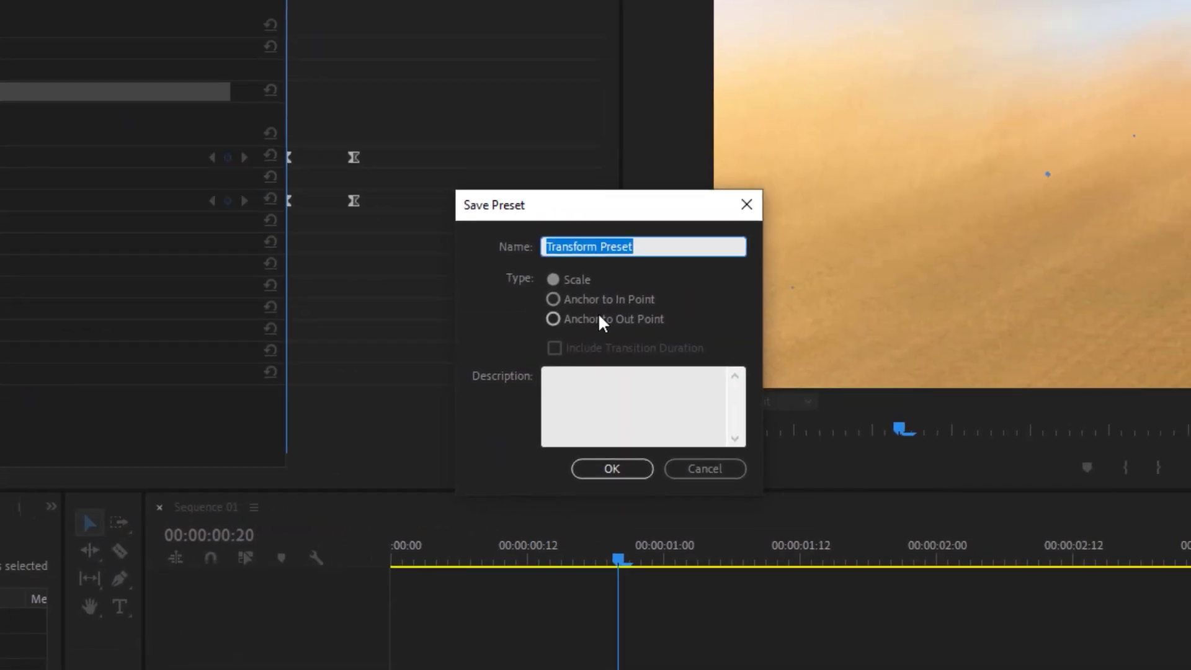
{"action": "type", "text": "5 frame zoo"}
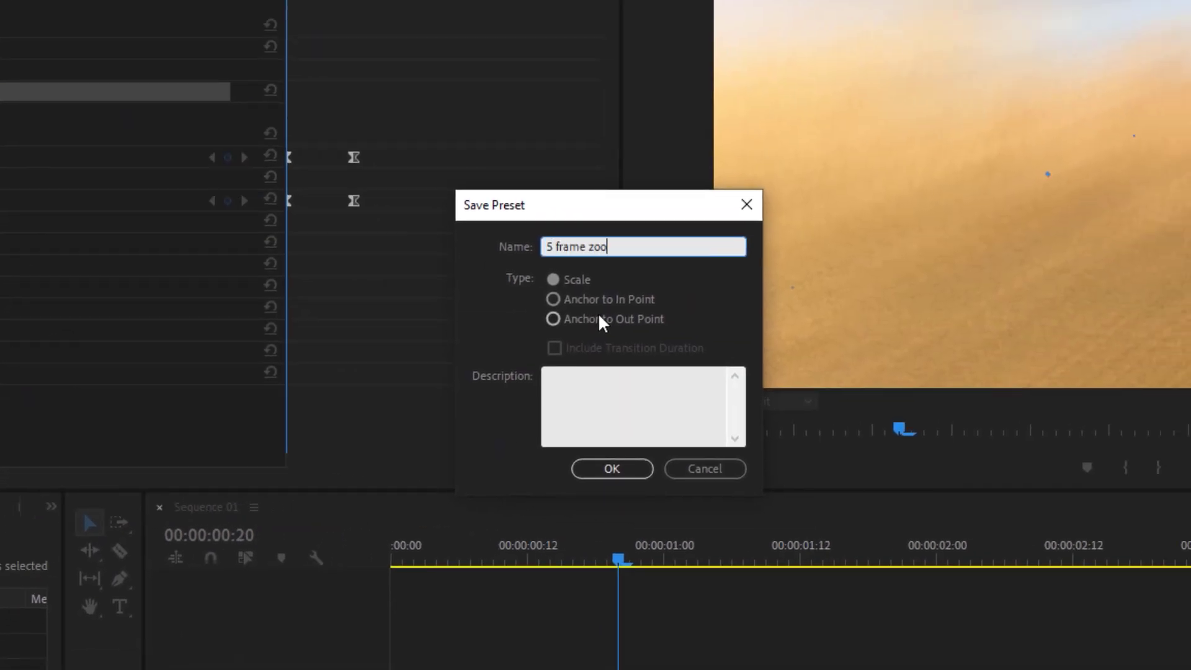
{"action": "type", "text": "m in"}
{"action": "left_click", "coordinate": [552, 301]}
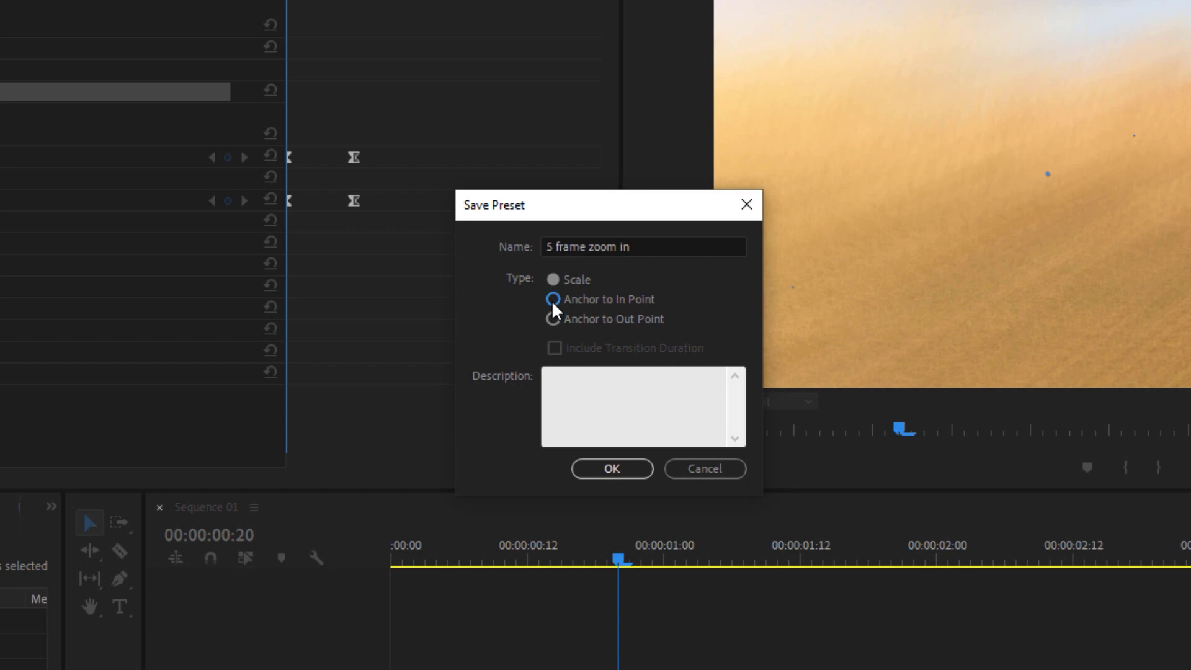
{"action": "left_click", "coordinate": [620, 465]}
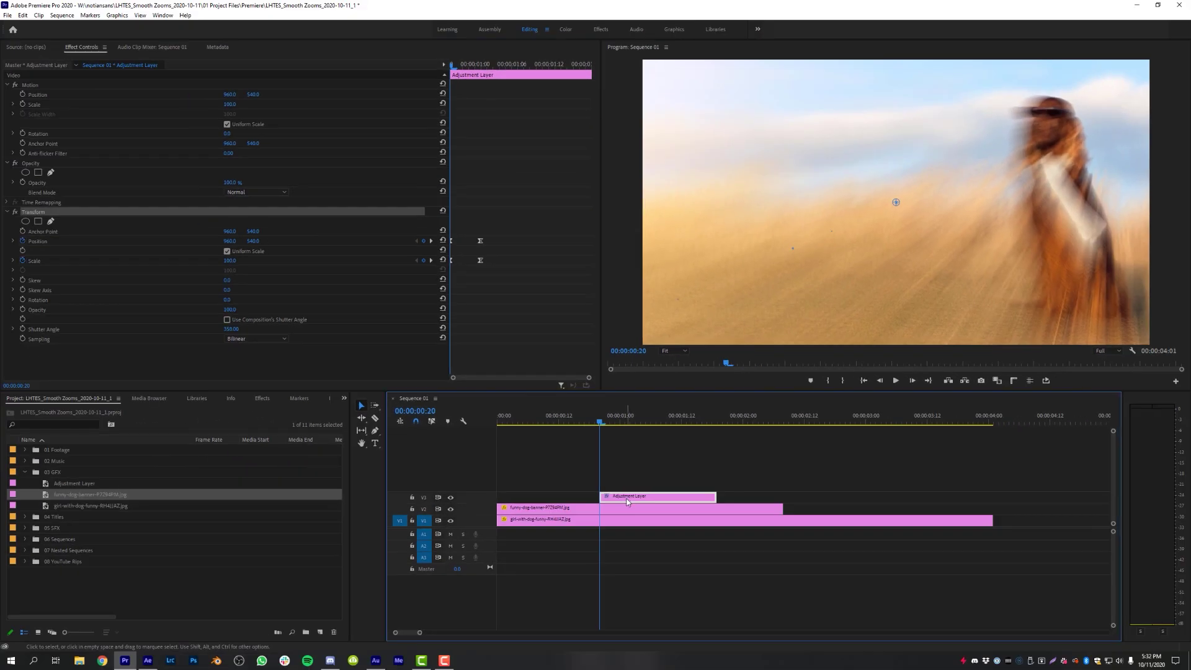
Replace the adjustment layer on V3 with a fresh one at 00:00:00:20 and apply the "5 frame zoom in" preset to it
{"action": "key", "text": "Delete"}
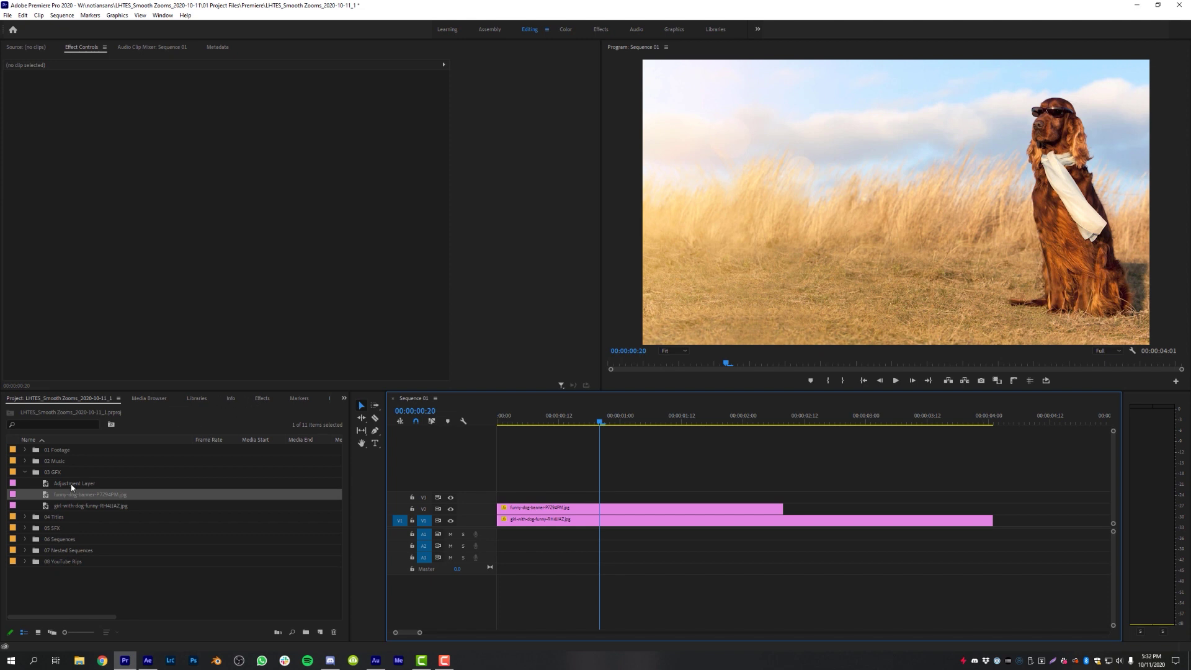
{"action": "left_click_drag", "start_coordinate": [72, 488], "coordinate": [602, 497]}
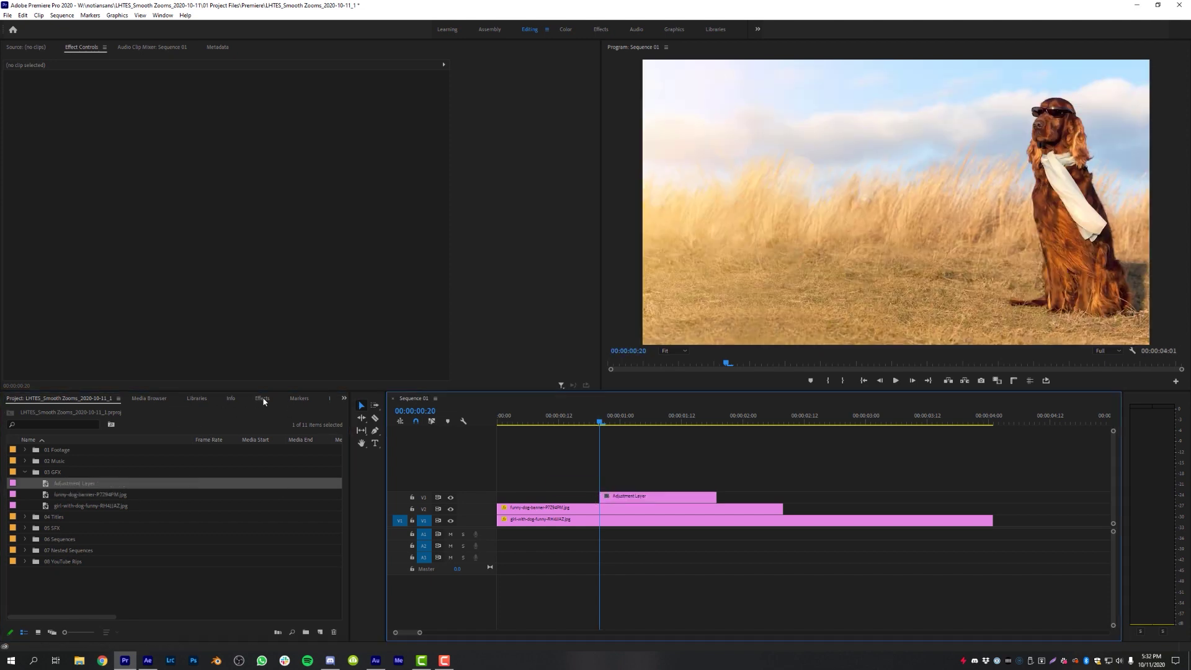
{"action": "left_click", "coordinate": [263, 399]}
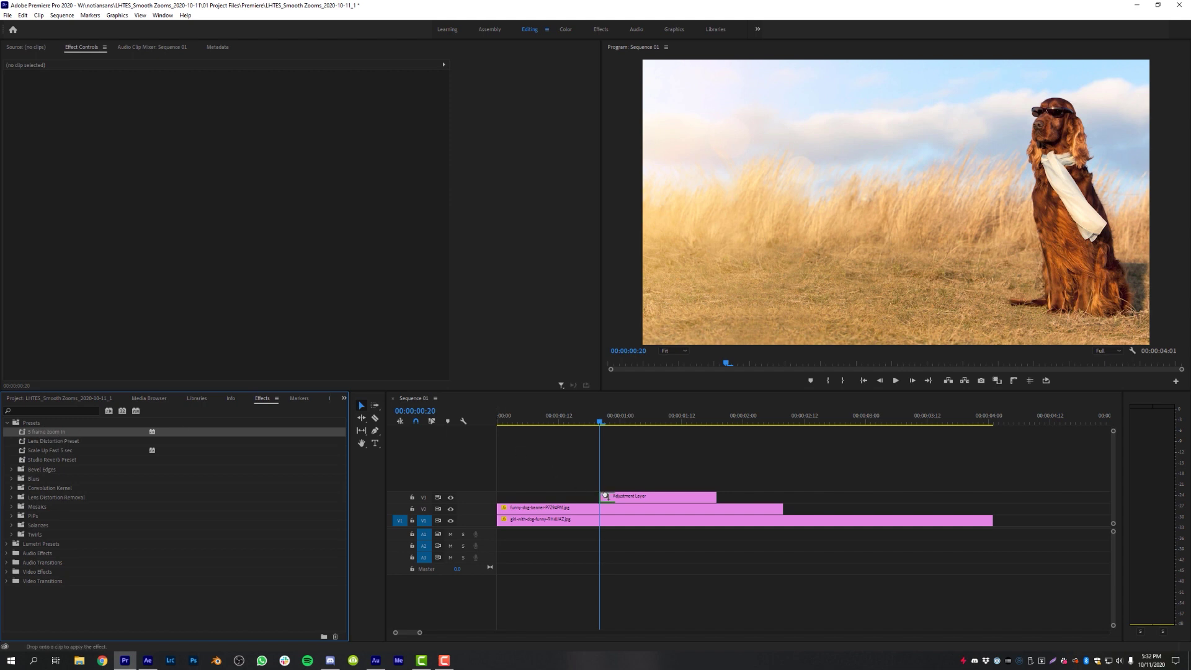
{"action": "left_click_drag", "start_coordinate": [626, 497], "coordinate": [626, 497]}
Replay the preset-driven zoom on the funny-dog-banner image several times
{"action": "key", "text": "space"}
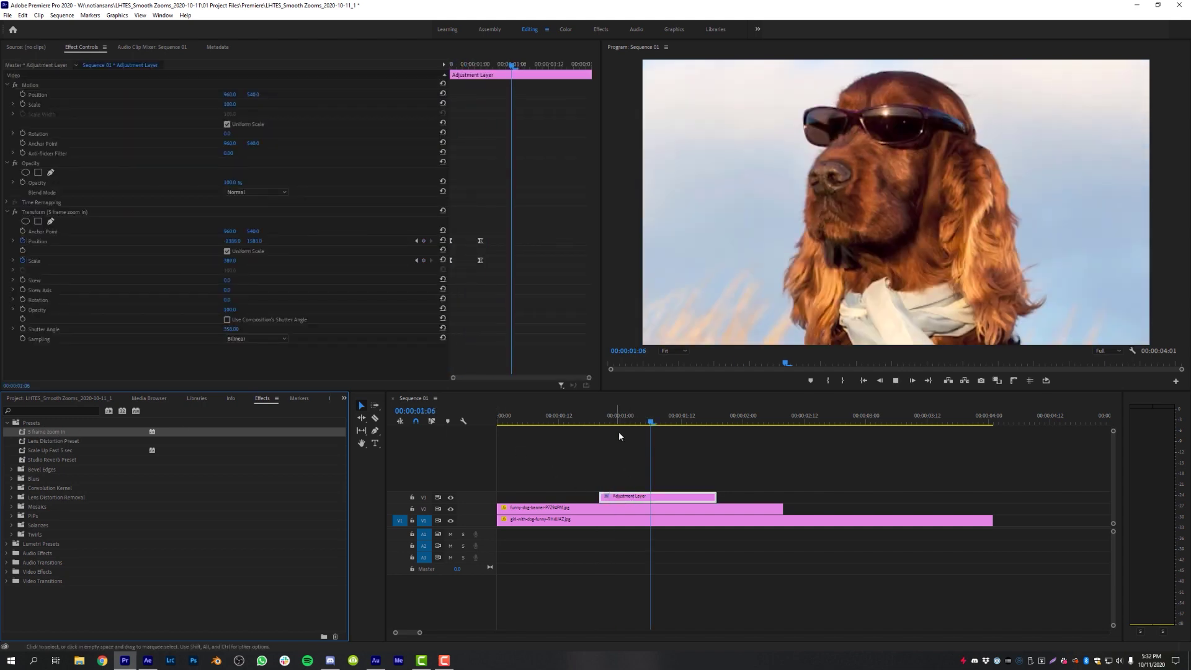
{"action": "key", "text": "space"}
{"action": "left_click", "coordinate": [579, 413]}
{"action": "key", "text": "space"}
{"action": "key", "text": "space"}
{"action": "left_click", "coordinate": [589, 414]}
{"action": "key", "text": "space"}
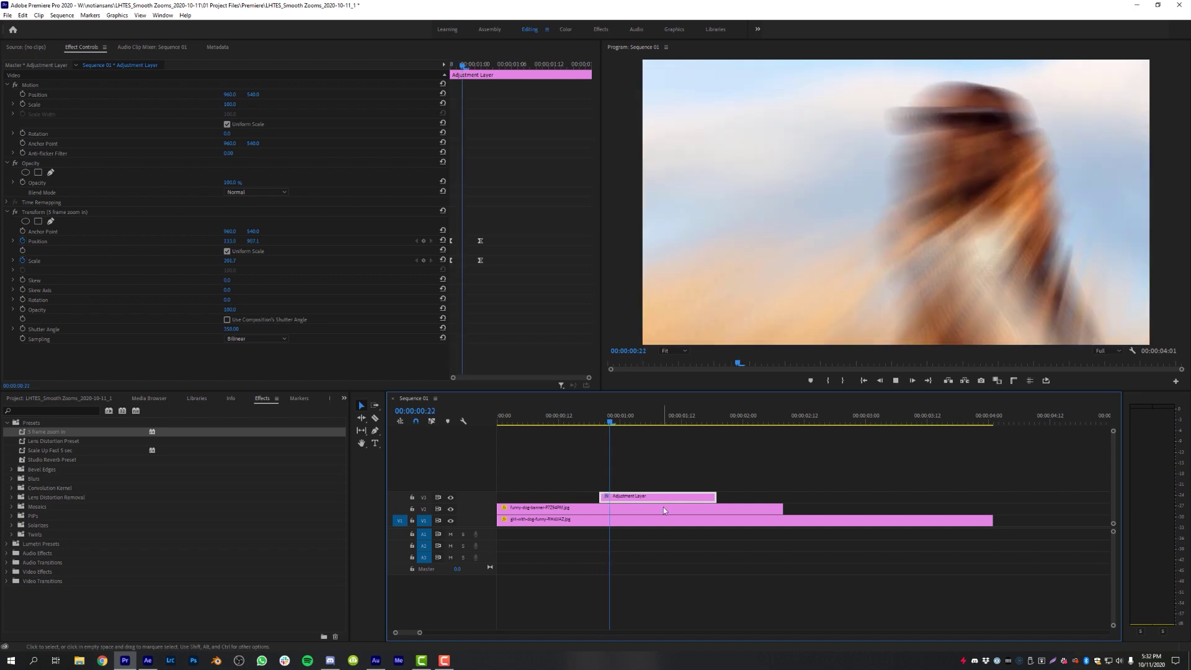
{"action": "key", "text": "space"}
Remove the funny-dog-banner clip from V2 and shift the zoom's ending horizontal Position to frame the girl and her dog
{"action": "left_click", "coordinate": [645, 510]}
{"action": "key", "text": "Delete"}
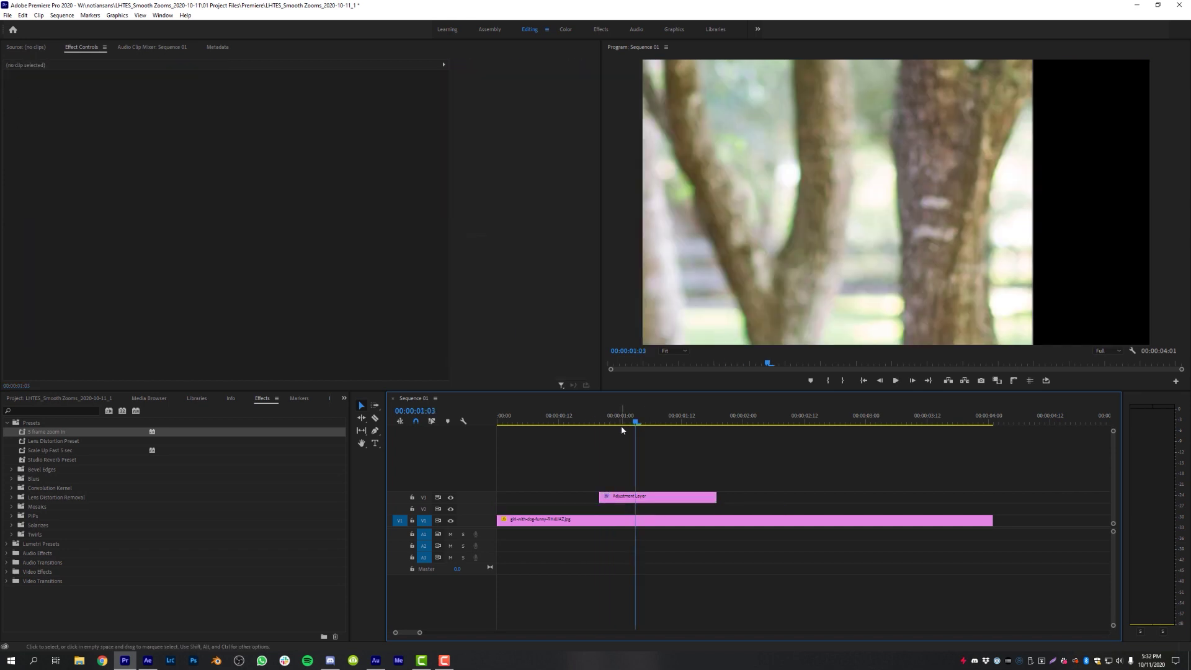
{"action": "mouse_move", "coordinate": [620, 426]}
{"action": "left_mouse_down"}
{"action": "mouse_move", "coordinate": [598, 417]}
{"action": "mouse_move", "coordinate": [630, 417]}
{"action": "left_mouse_up"}
{"action": "left_click", "coordinate": [642, 497]}
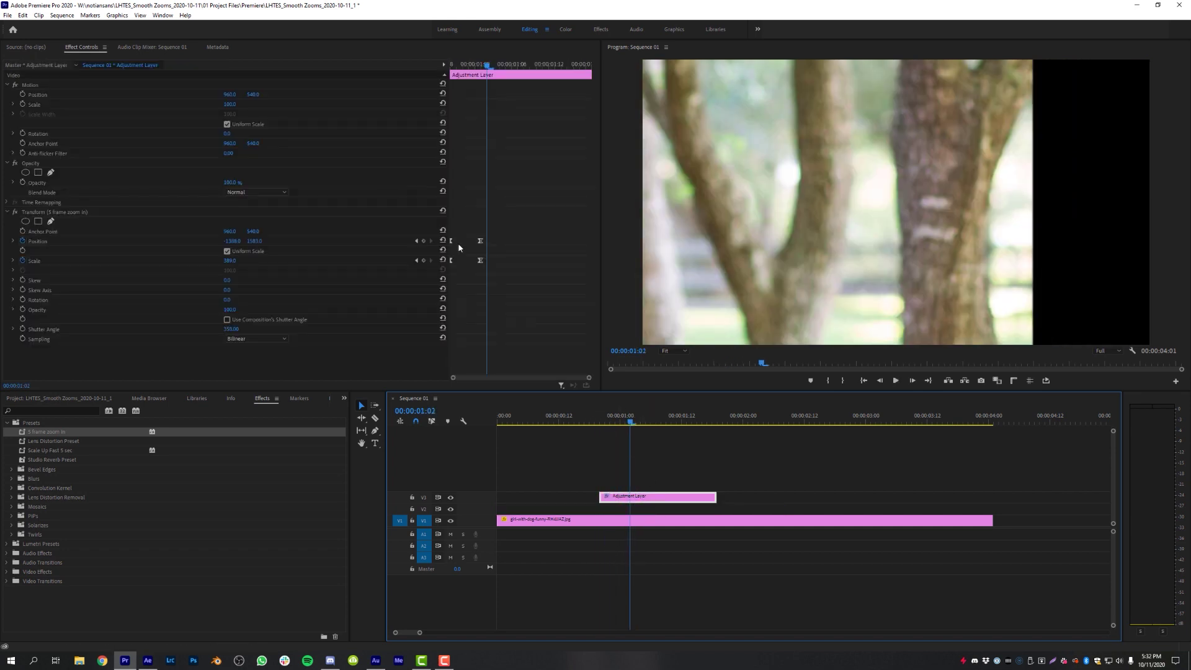
{"action": "left_click", "coordinate": [416, 241]}
{"action": "left_click_drag", "start_coordinate": [233, 242], "coordinate": [205, 241]}
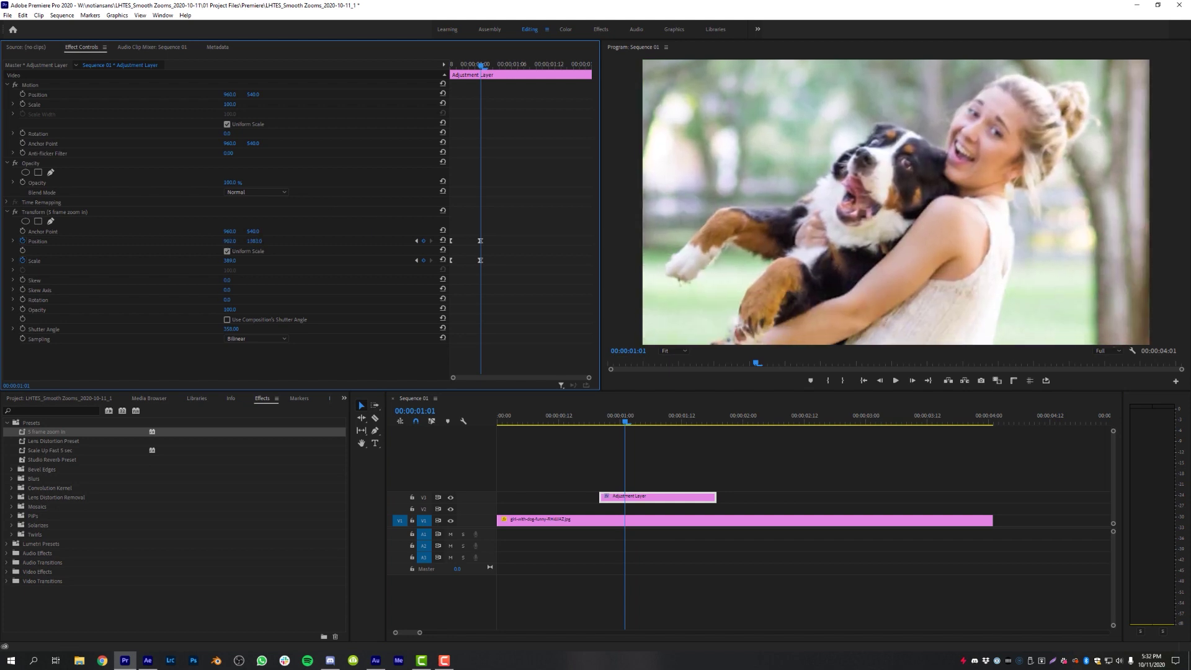
Replay the preset-driven zoom on the girl-with-dog image from just before the adjustment layer
{"action": "left_click", "coordinate": [572, 416]}
{"action": "key", "text": "space"}
{"action": "key", "text": "space"}
{"action": "left_click", "coordinate": [584, 419]}
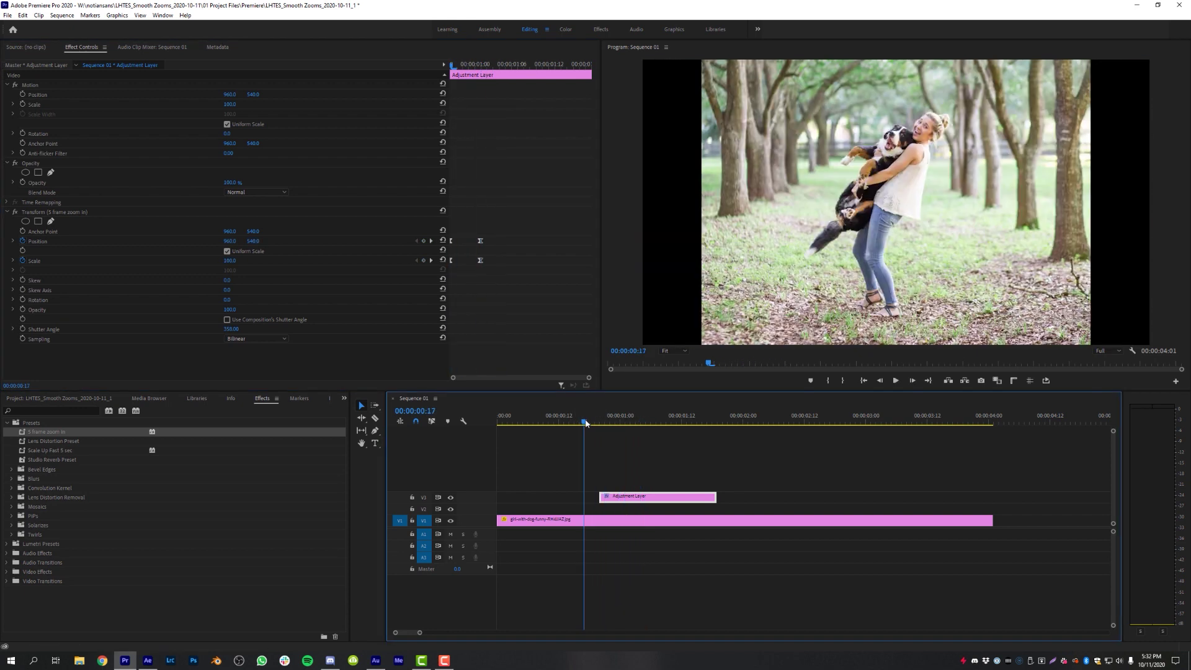
{"action": "key", "text": "space"}
{"action": "left_click", "coordinate": [590, 422]}
{"action": "key", "text": "space"}
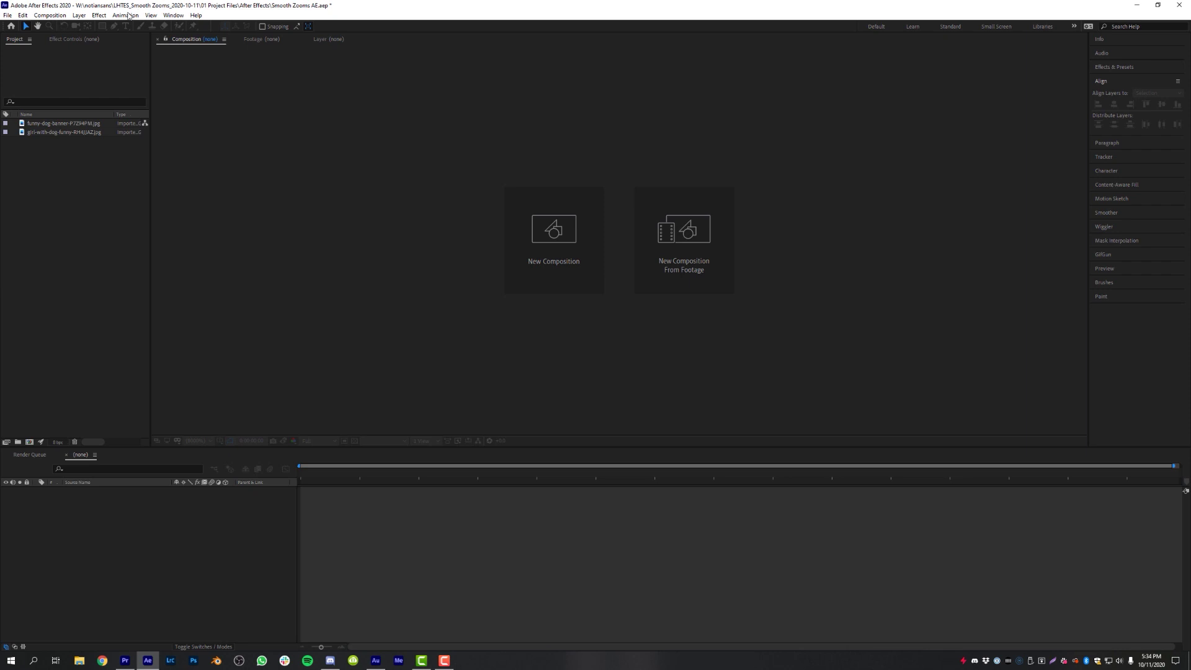
Switch to After Effects and create a new 1920 x 1080 composition with the default 10-second duration
{"action": "left_click", "coordinate": [49, 15]}
{"action": "left_click", "coordinate": [56, 26]}
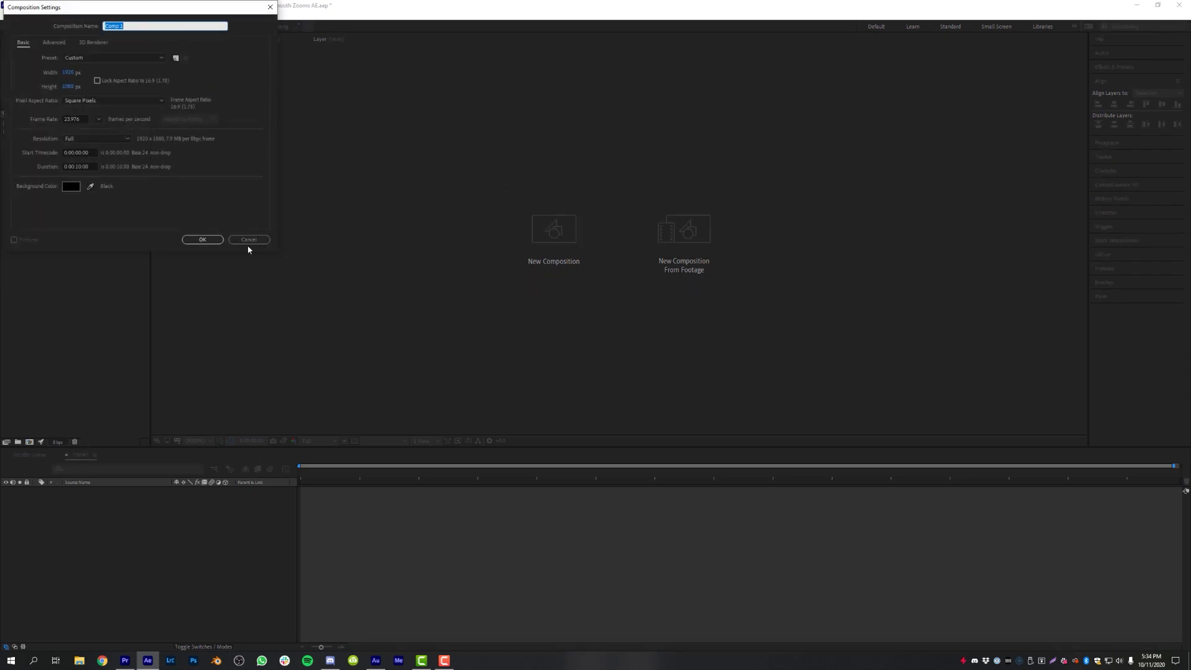
{"action": "left_click", "coordinate": [203, 240]}
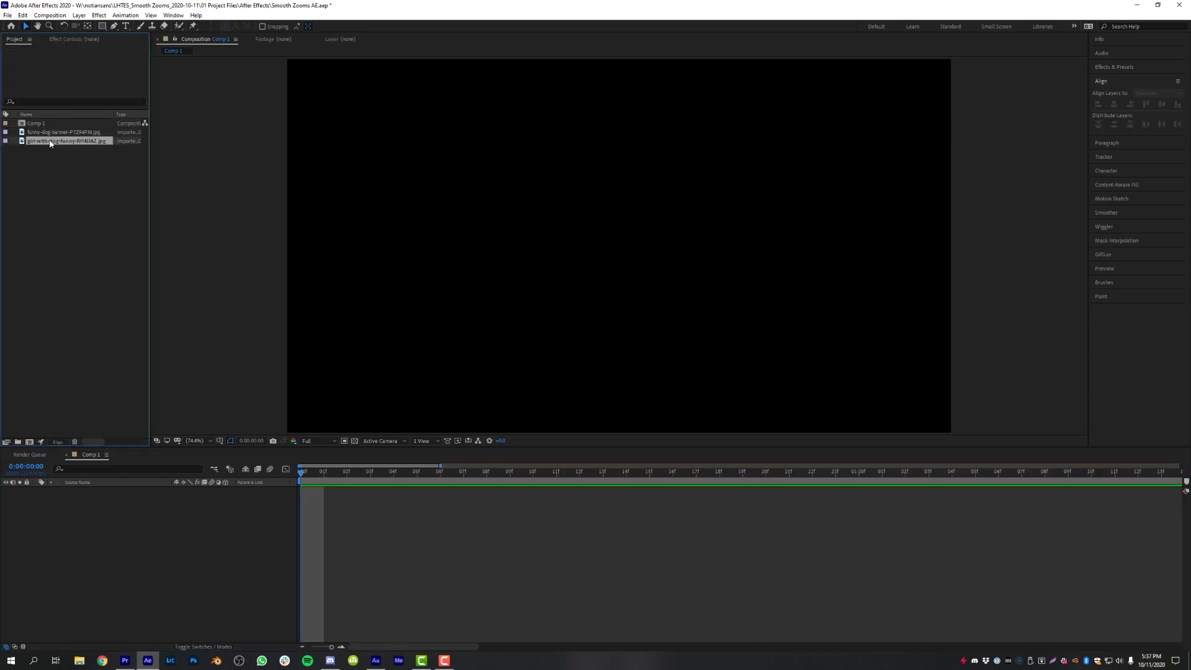
Add the girl-with-dog-funny image to the composition, scale it to about 67%, and reposition it to frame the girl and dog
{"action": "left_click_drag", "start_coordinate": [87, 507], "coordinate": [88, 506]}
{"action": "left_click", "coordinate": [507, 218]}
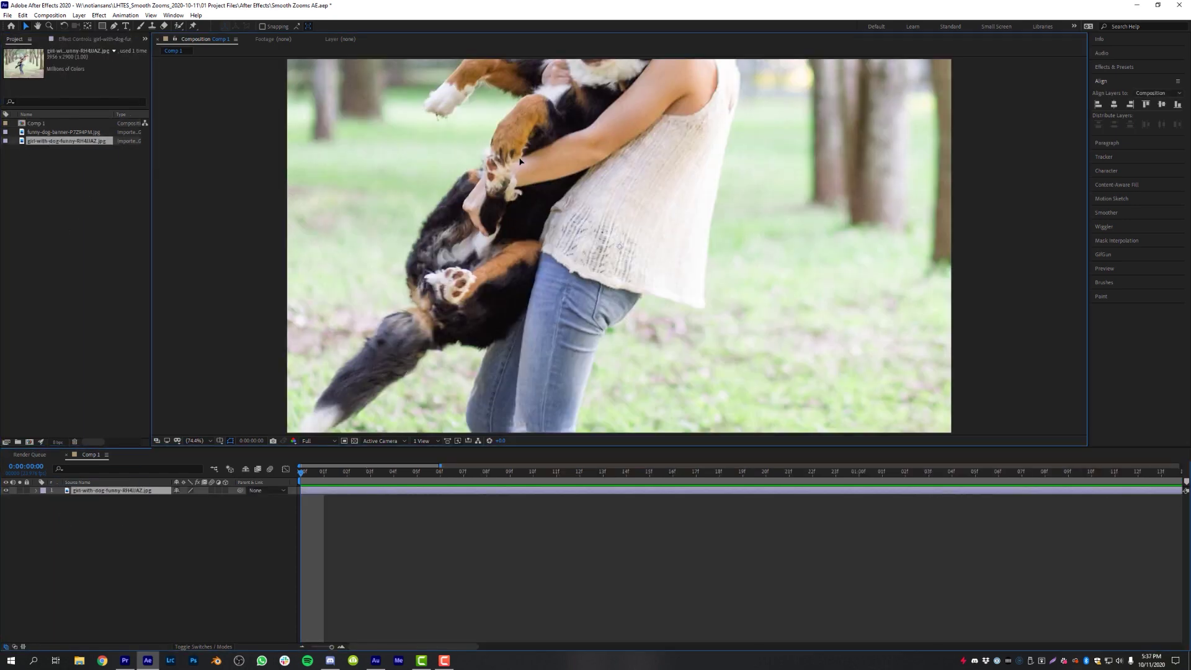
{"action": "key", "text": "ctrl+alt+f"}
{"action": "left_click_drag", "start_coordinate": [187, 498], "coordinate": [174, 499]}
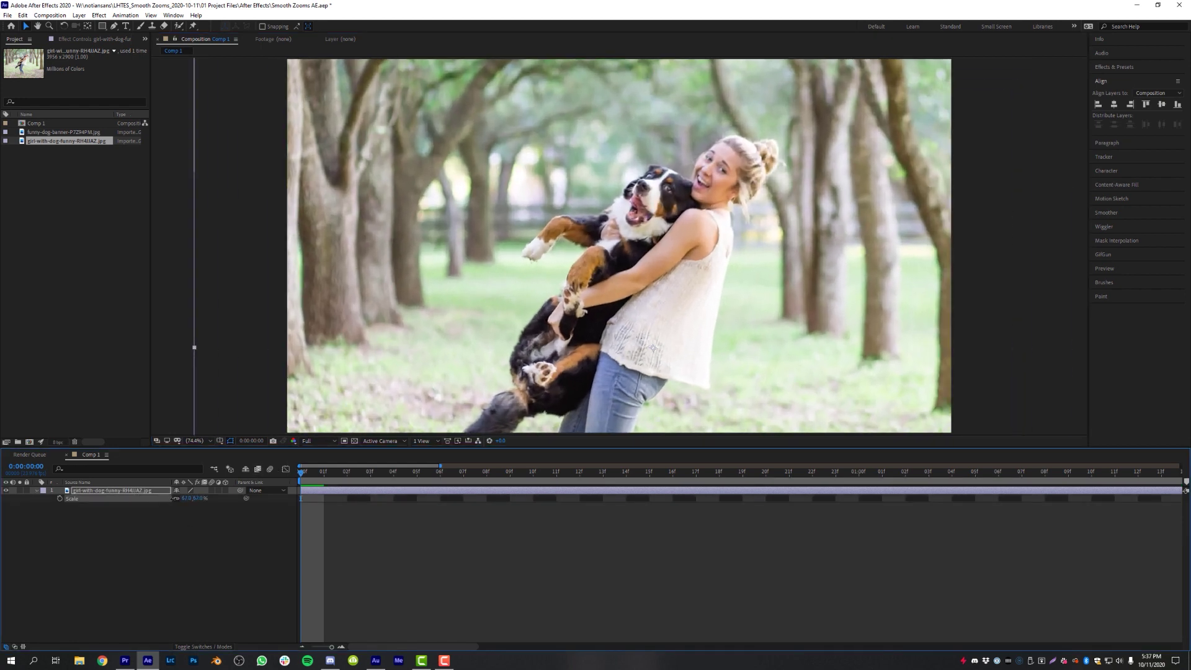
{"action": "left_click_drag", "start_coordinate": [574, 363], "coordinate": [551, 315]}
Apply the Transform effect to the girl-with-dog image layer
{"action": "left_click", "coordinate": [354, 491]}
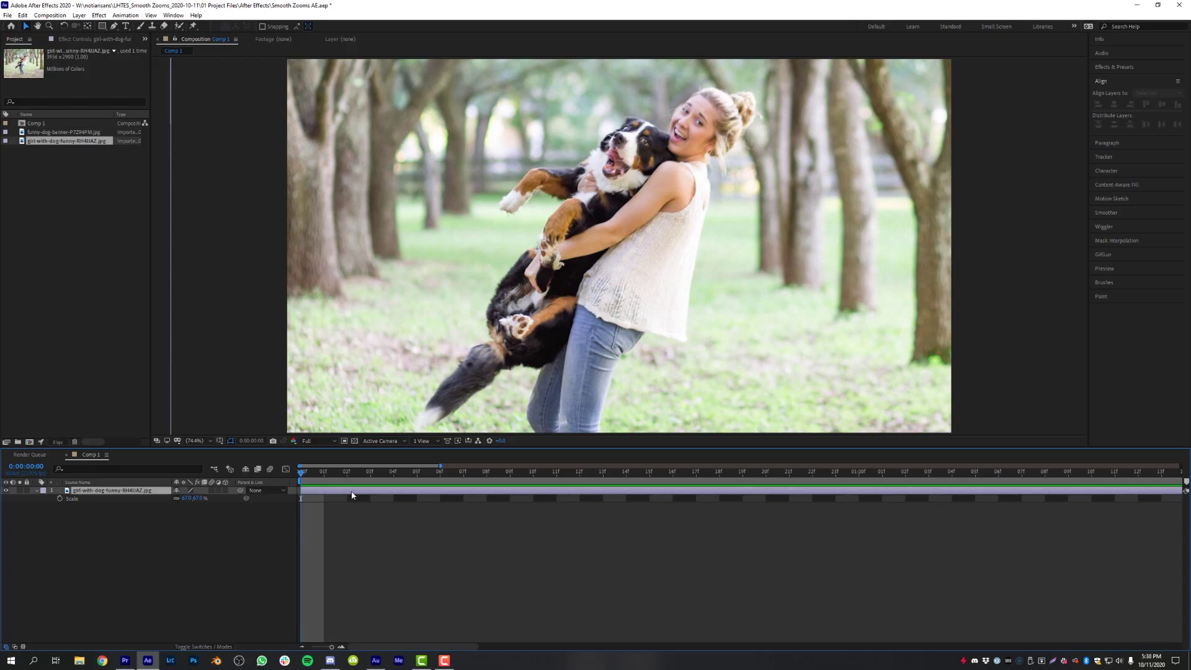
{"action": "key", "text": "ctrl+space"}
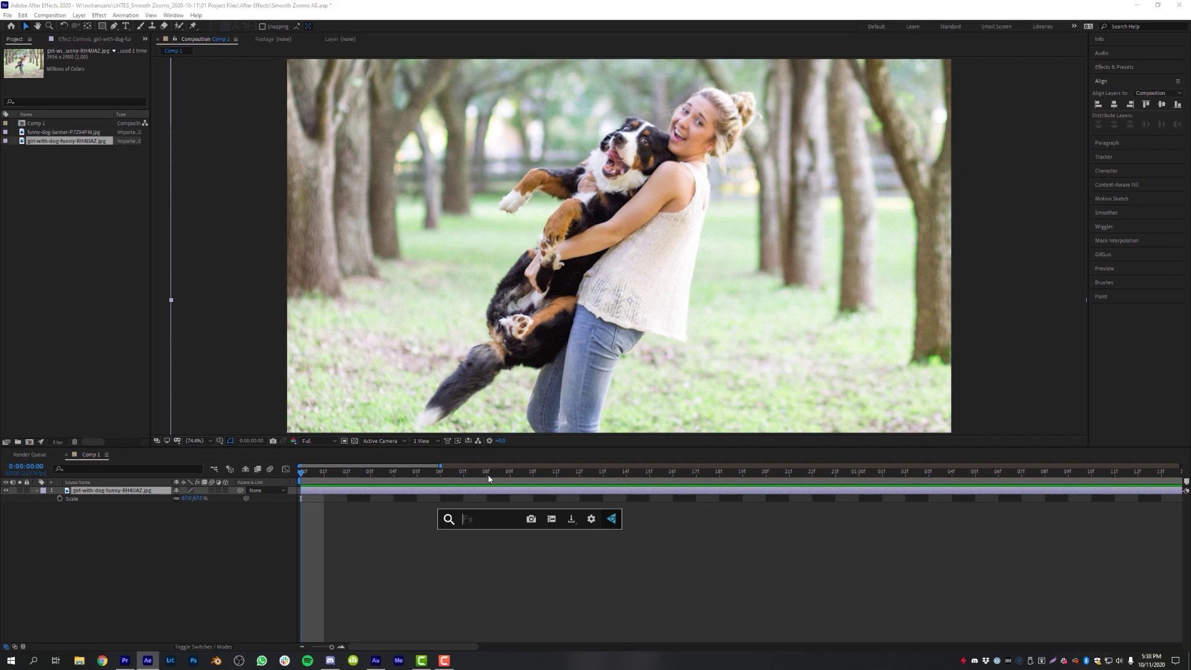
{"action": "type", "text": "tran"}
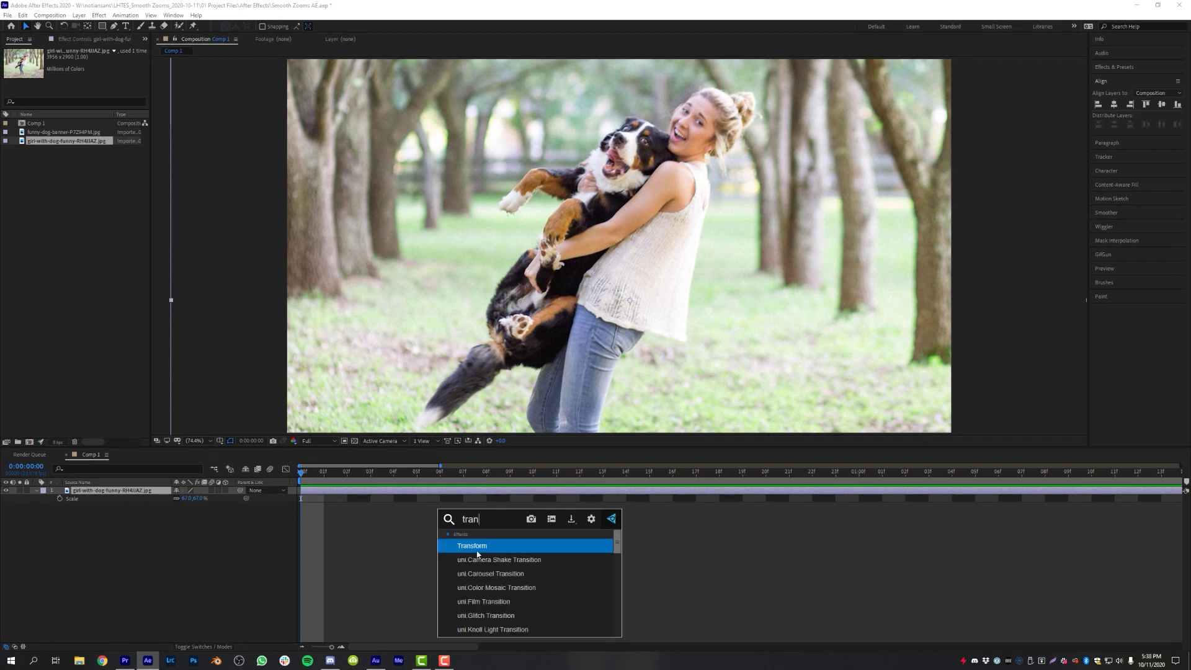
{"action": "left_click", "coordinate": [476, 550]}
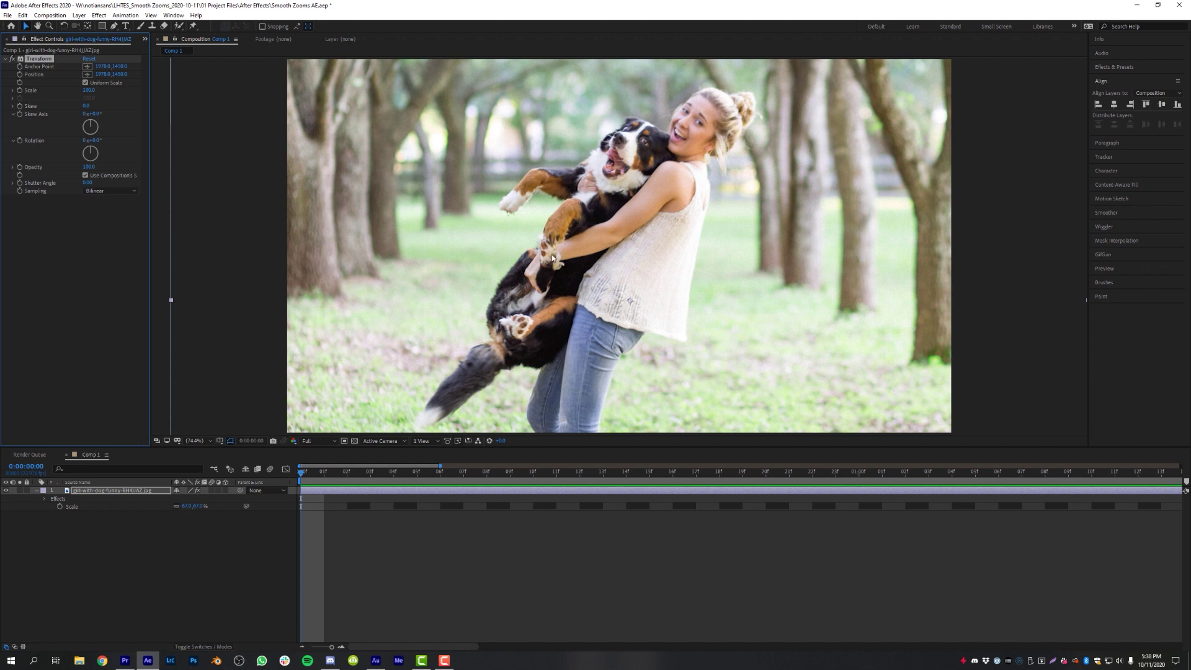
Keyframe the effect's Position and Scale at frame 6, then set Scale to about 200 and Position to about 1720, 2335 at frame 11
{"action": "left_click_drag", "start_coordinate": [350, 482], "coordinate": [495, 486]}
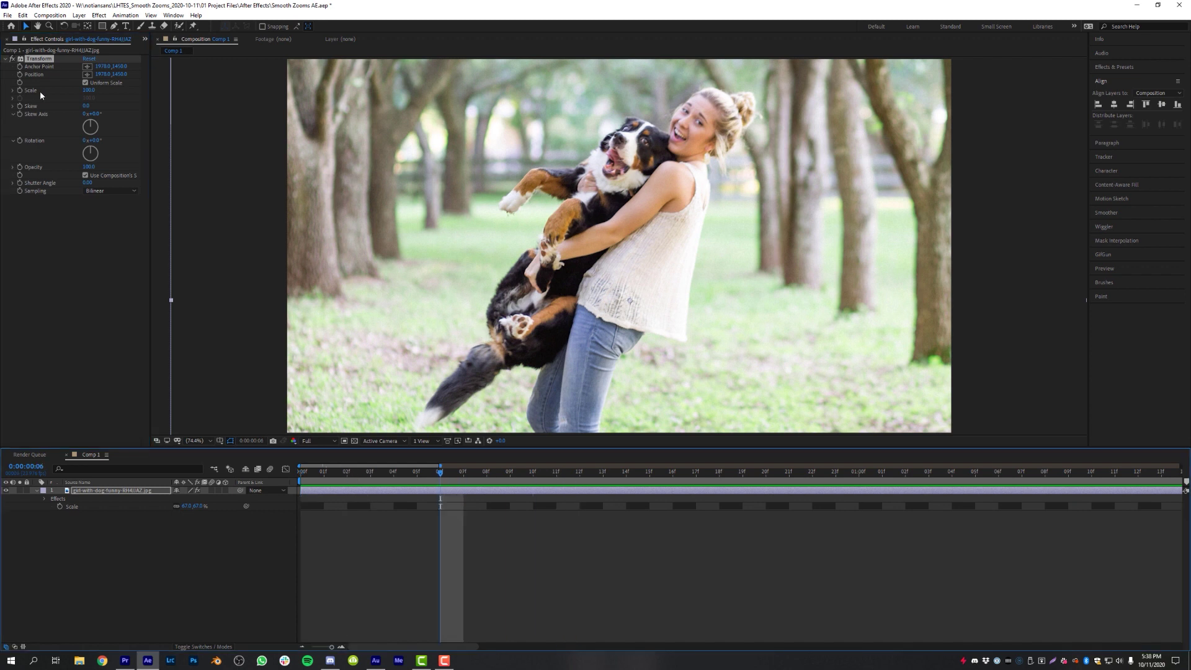
{"action": "left_click", "coordinate": [19, 90]}
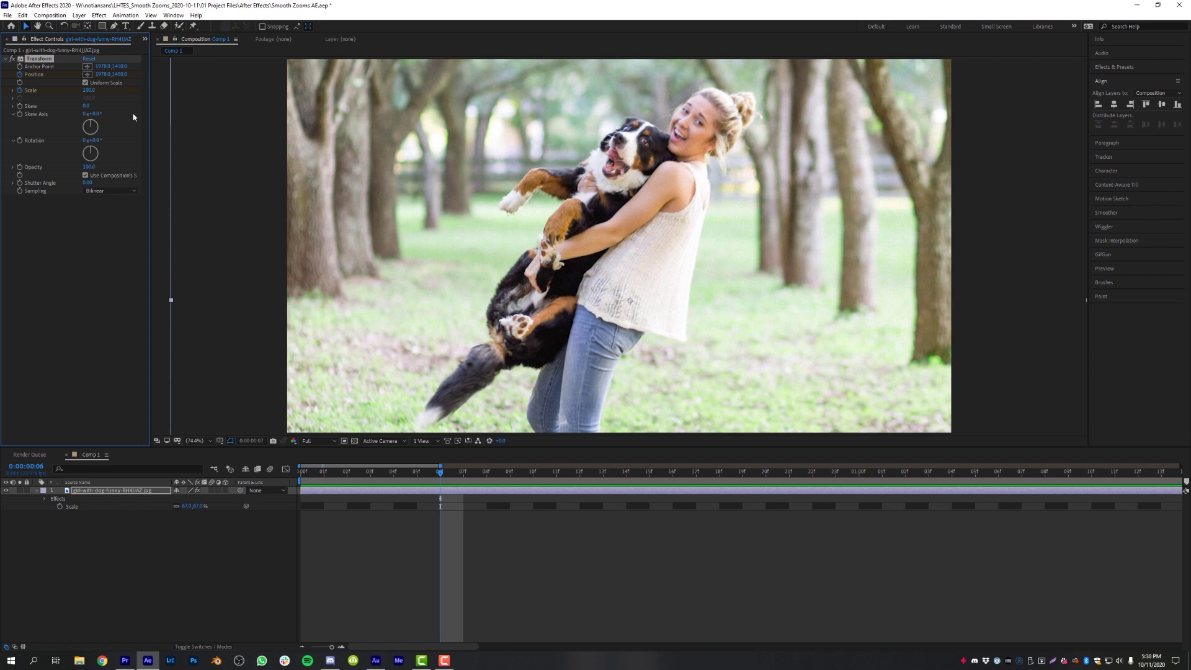
{"action": "key", "text": "Page_Down"}
{"action": "key", "text": "Page_Down"}
{"action": "key", "text": "Page_Down"}
{"action": "key", "text": "Page_Down"}
{"action": "key", "text": "Page_Down"}
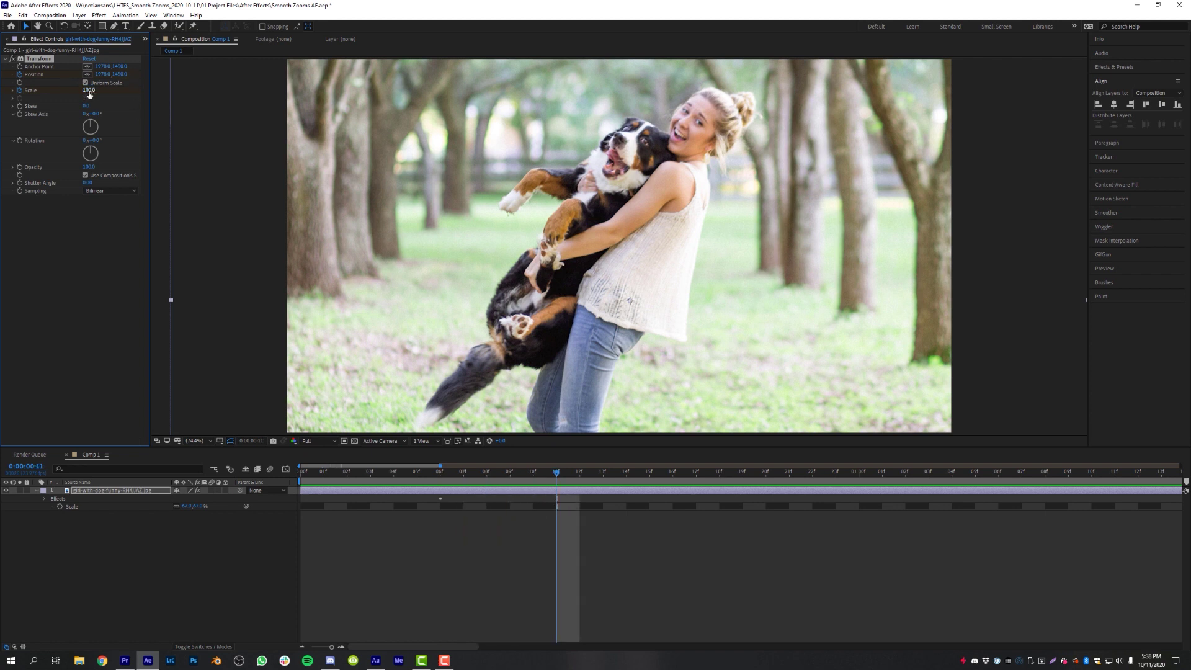
{"action": "left_click_drag", "start_coordinate": [88, 91], "coordinate": [525, 47]}
{"action": "left_click_drag", "start_coordinate": [101, 74], "coordinate": [2, 74]}
Reveal the Position and Scale keyframes, apply Easy Ease to all of them, and display the Scale curve in the graph editor
{"action": "left_click", "coordinate": [483, 491]}
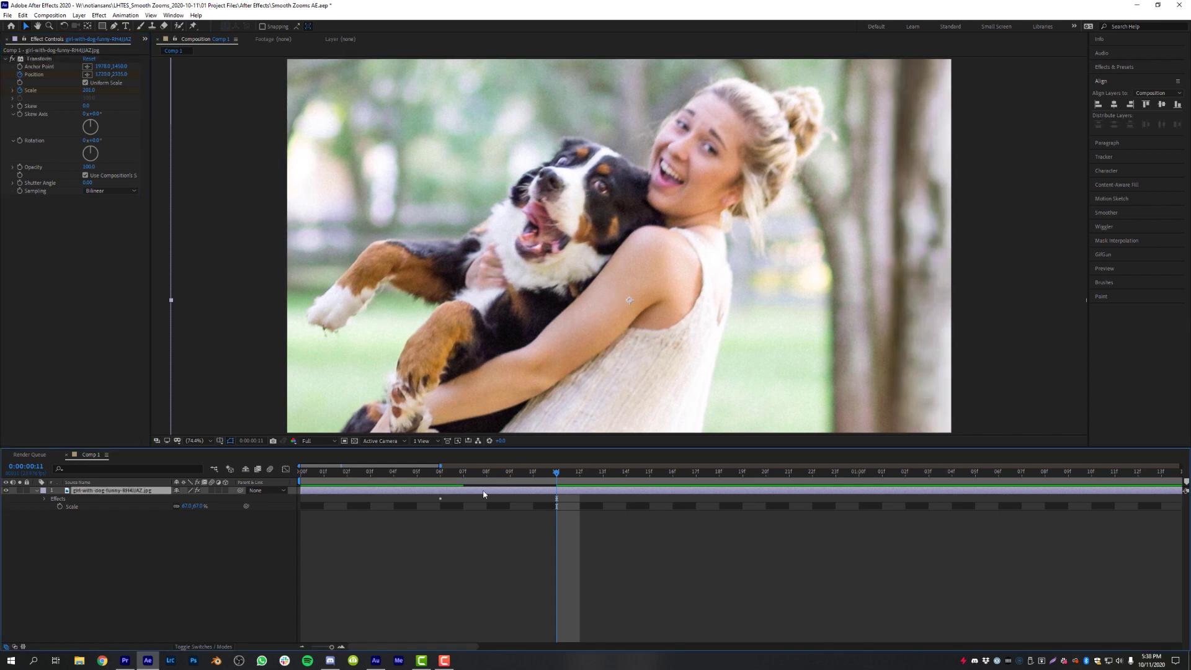
{"action": "key", "text": "u"}
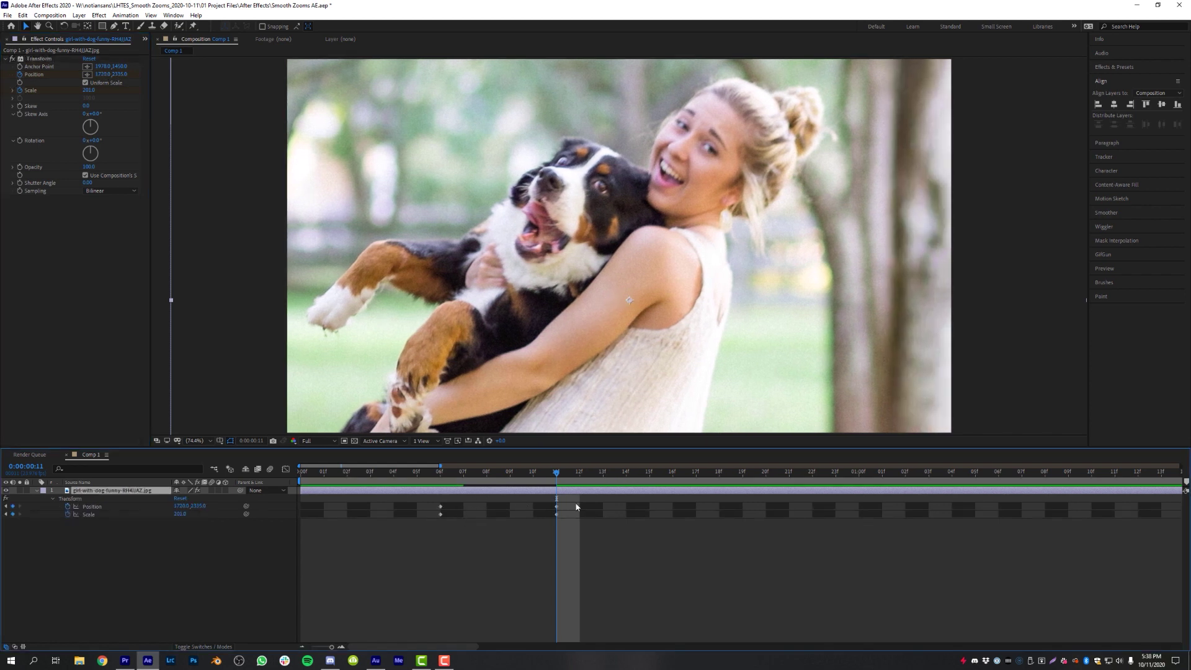
{"action": "left_click_drag", "start_coordinate": [584, 503], "coordinate": [413, 527]}
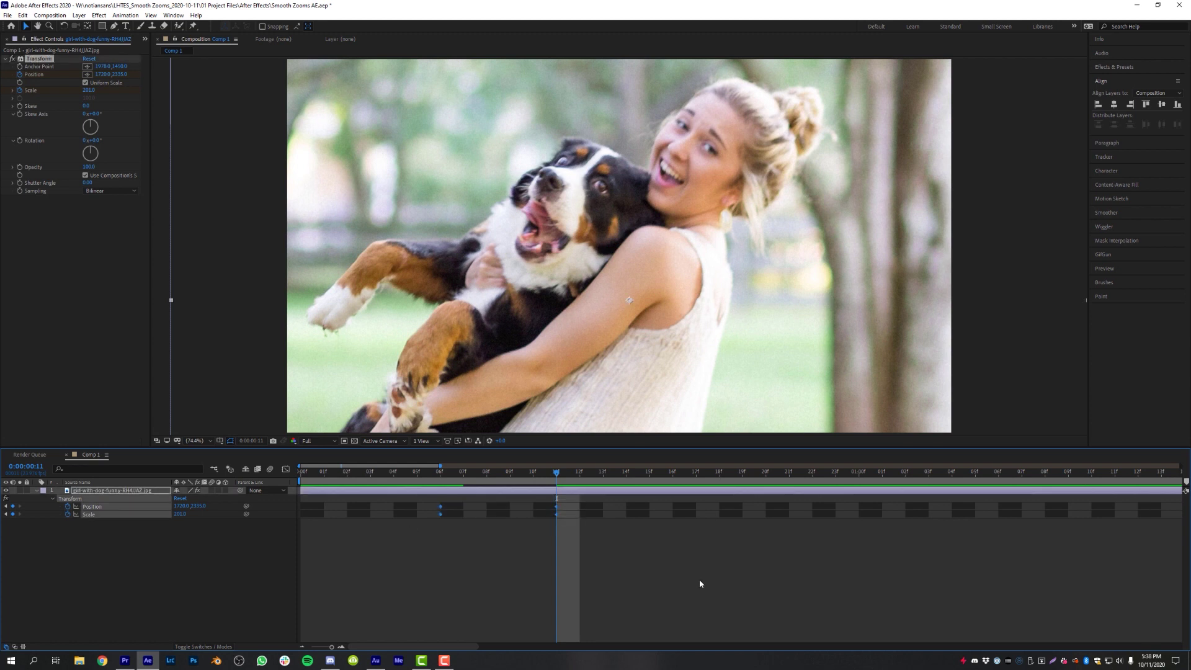
{"action": "left_click", "coordinate": [458, 566]}
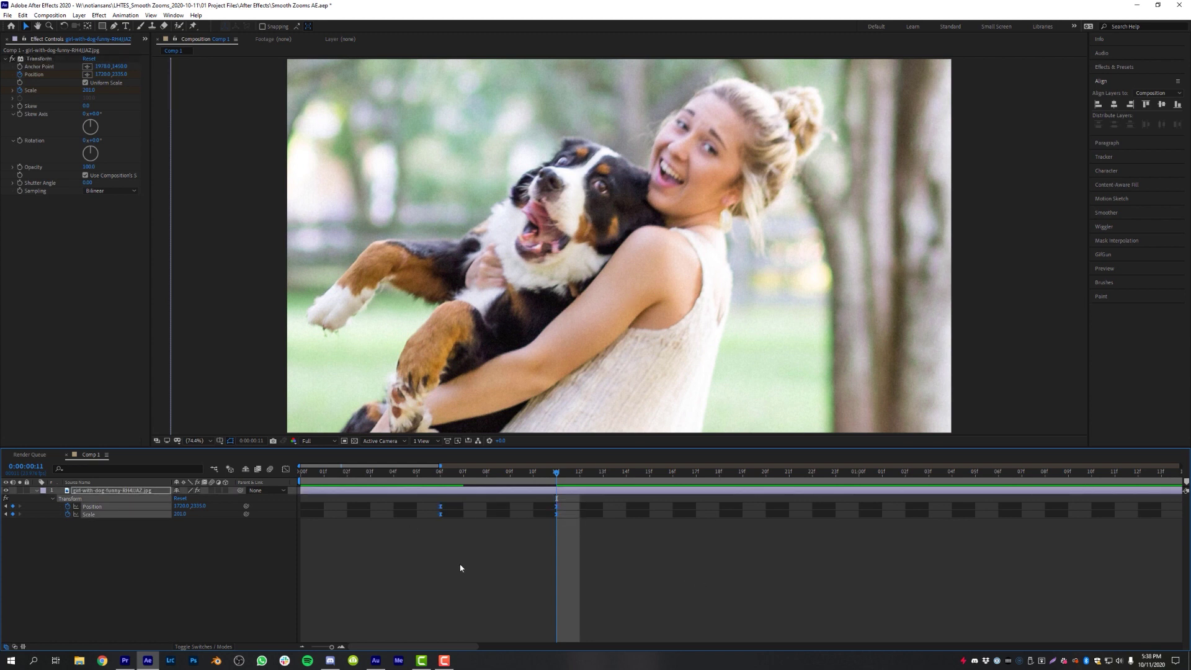
{"action": "left_click", "coordinate": [89, 514]}
{"action": "left_click", "coordinate": [286, 468]}
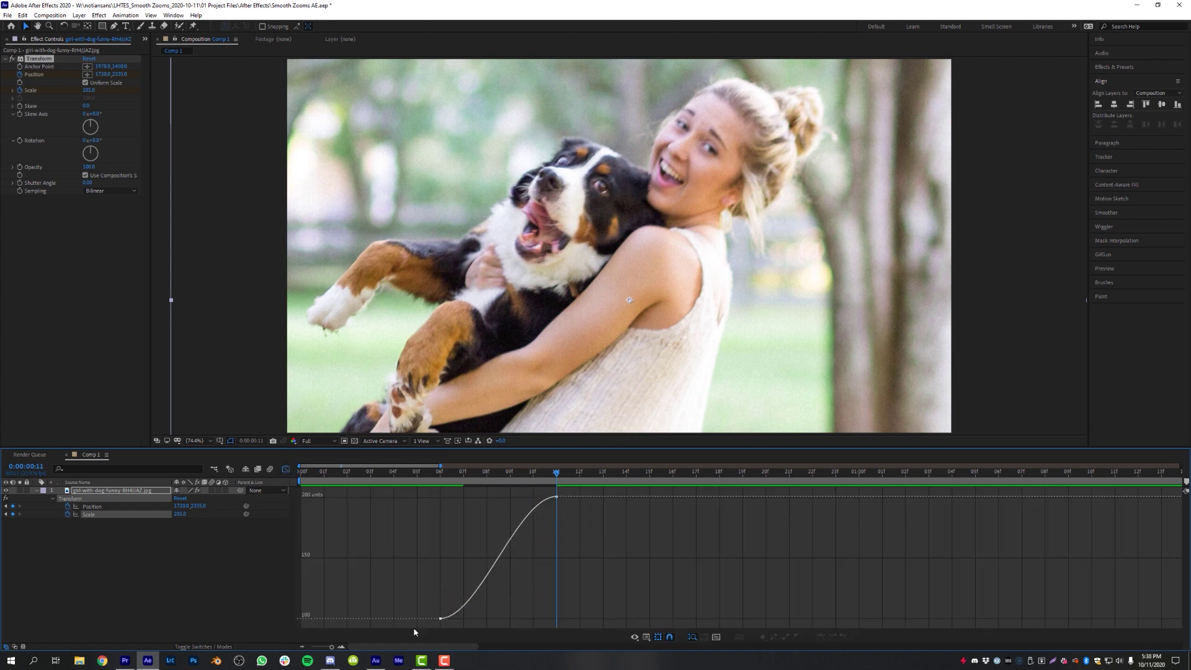
Turn off the composition's shutter angle in the Transform effect, raise Shutter Angle to about 286, and close the graph editor
{"action": "left_click", "coordinate": [499, 475]}
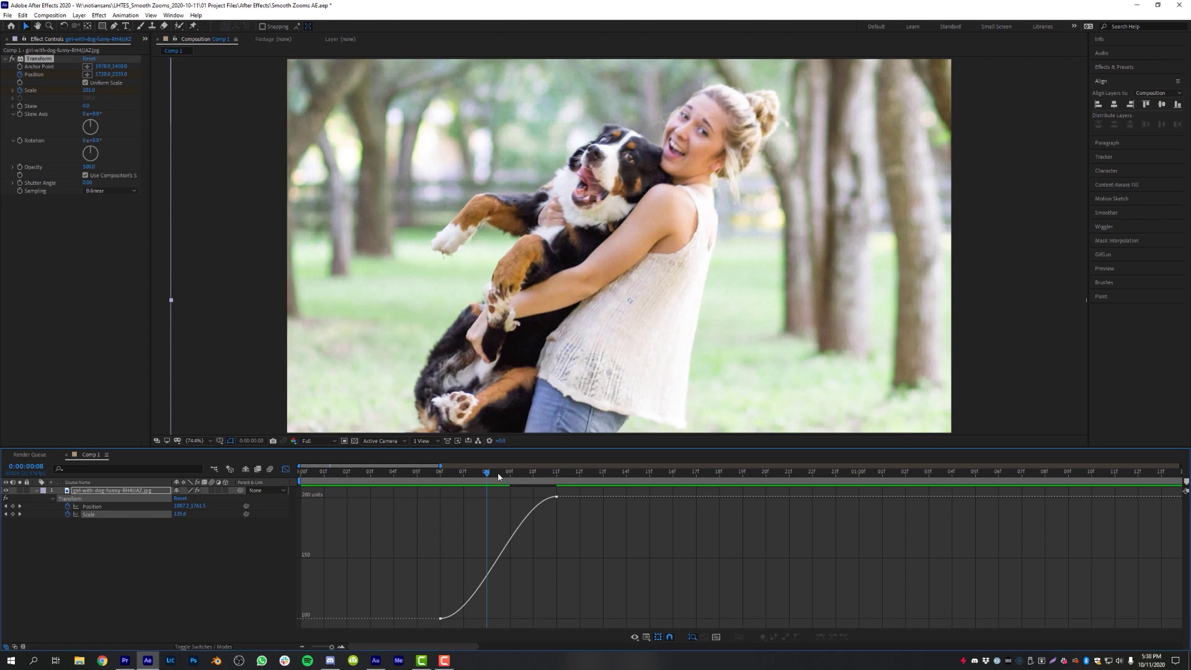
{"action": "left_click", "coordinate": [85, 175]}
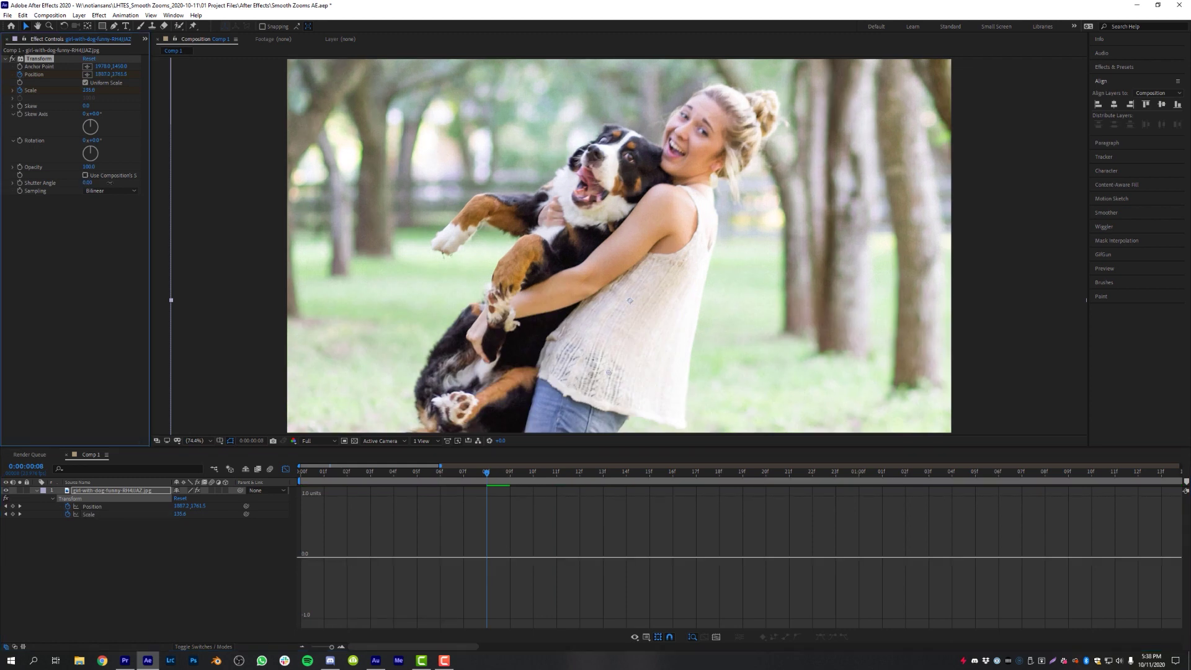
{"action": "left_click_drag", "start_coordinate": [110, 183], "coordinate": [204, 179]}
{"action": "left_click", "coordinate": [285, 468]}
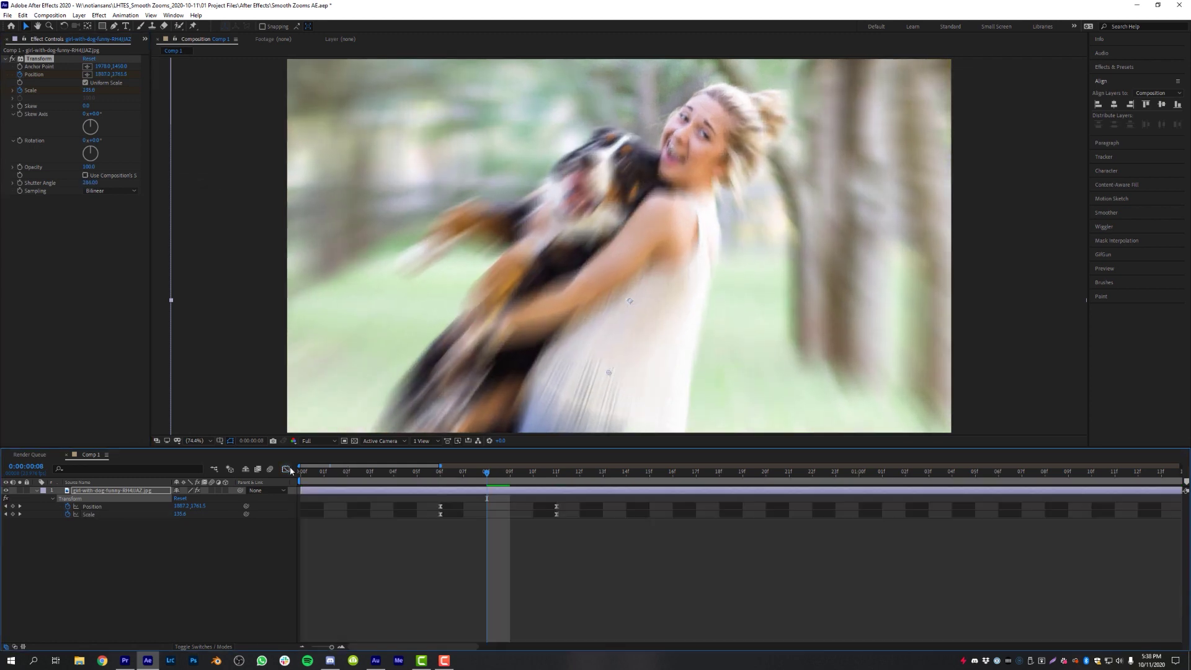
Play back the motion-blurred zoom from just before its first keyframes
{"action": "left_click_drag", "start_coordinate": [454, 476], "coordinate": [414, 475]}
{"action": "key", "text": "space"}
{"action": "key", "text": "space"}
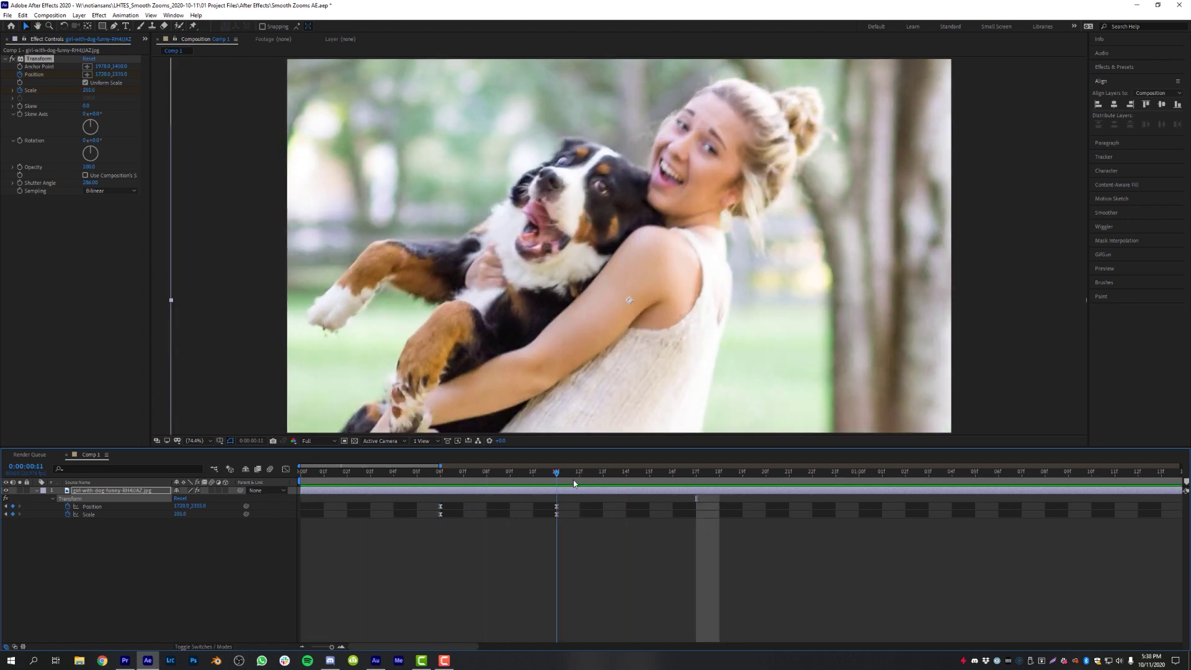
{"action": "key", "text": "space"}
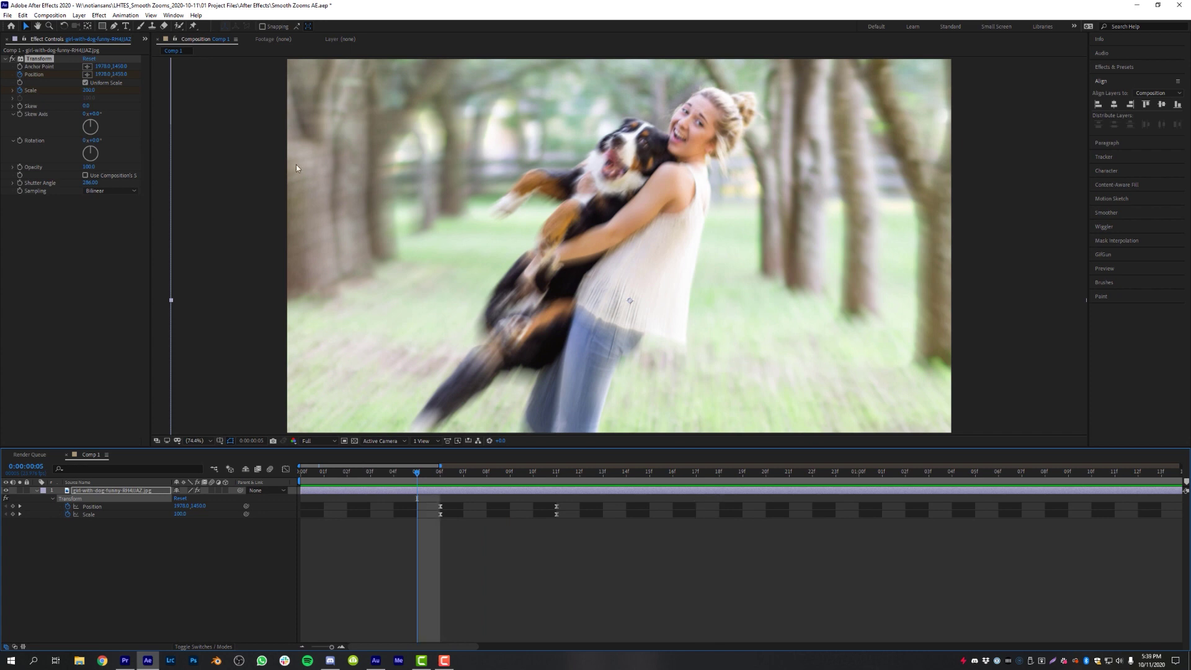
Set the Transform effect's Sampling to Bicubic
{"action": "left_click", "coordinate": [107, 191]}
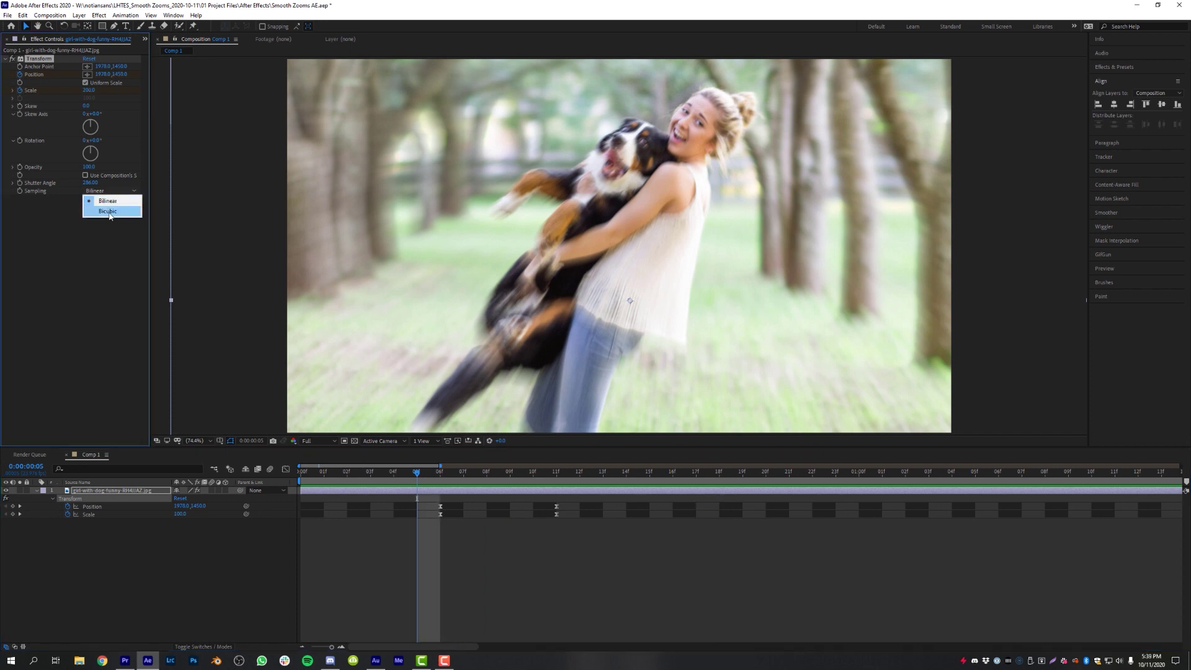
{"action": "left_click", "coordinate": [108, 211]}
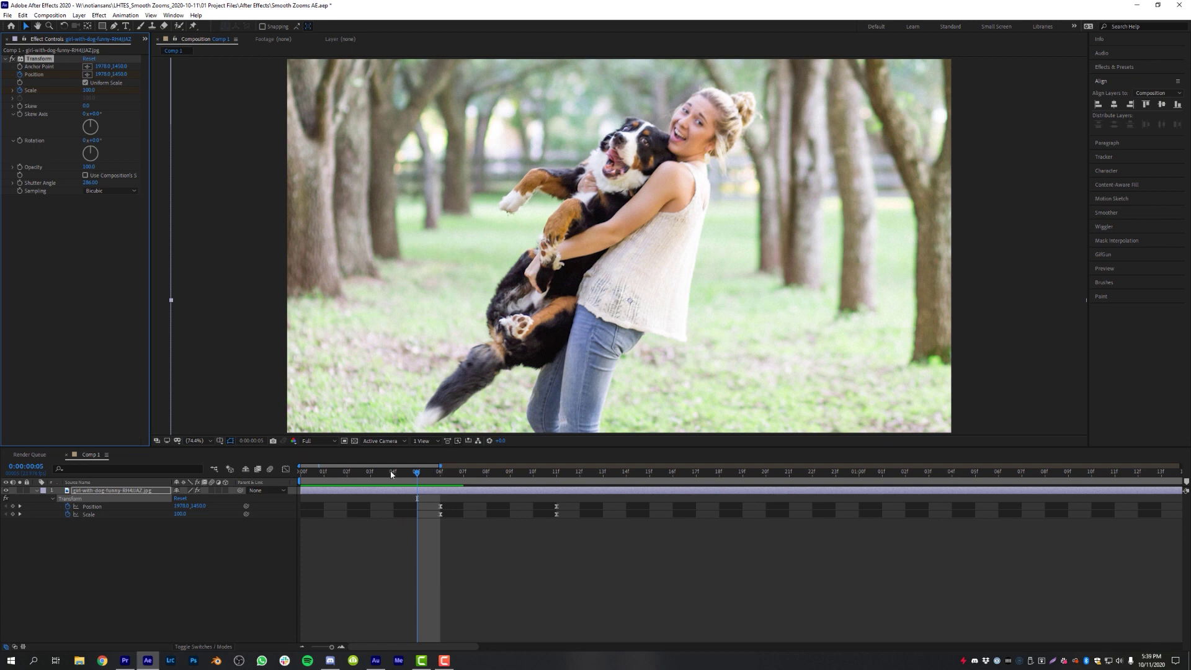
{"action": "key", "text": "Home"}
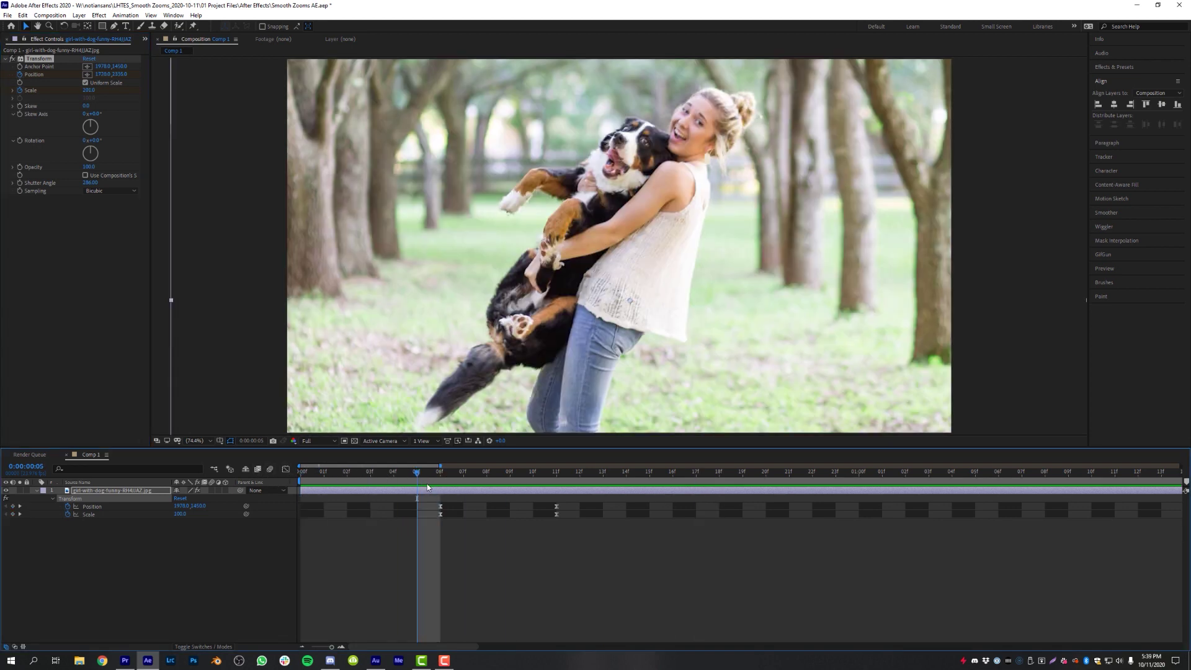
Shorten the zoom by moving its ending Position and Scale keyframes to frame 9, and preview it
{"action": "left_click_drag", "start_coordinate": [488, 484], "coordinate": [442, 485]}
{"action": "left_click_drag", "start_coordinate": [569, 499], "coordinate": [546, 527]}
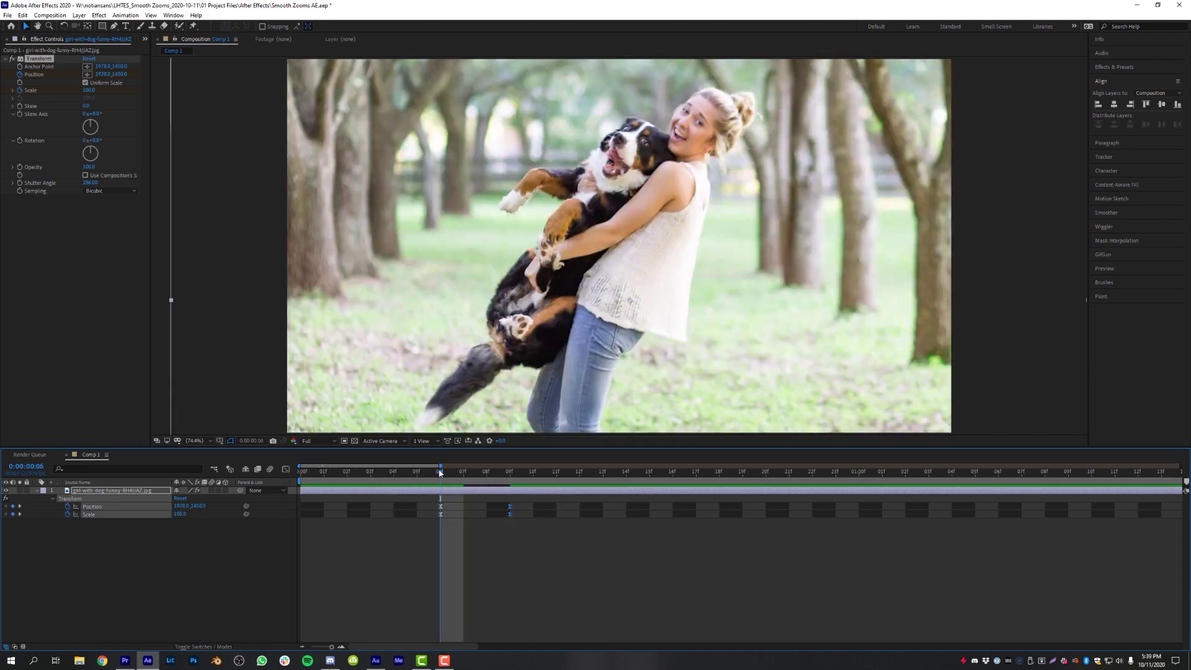
{"action": "left_click_drag", "start_coordinate": [440, 473], "coordinate": [383, 473]}
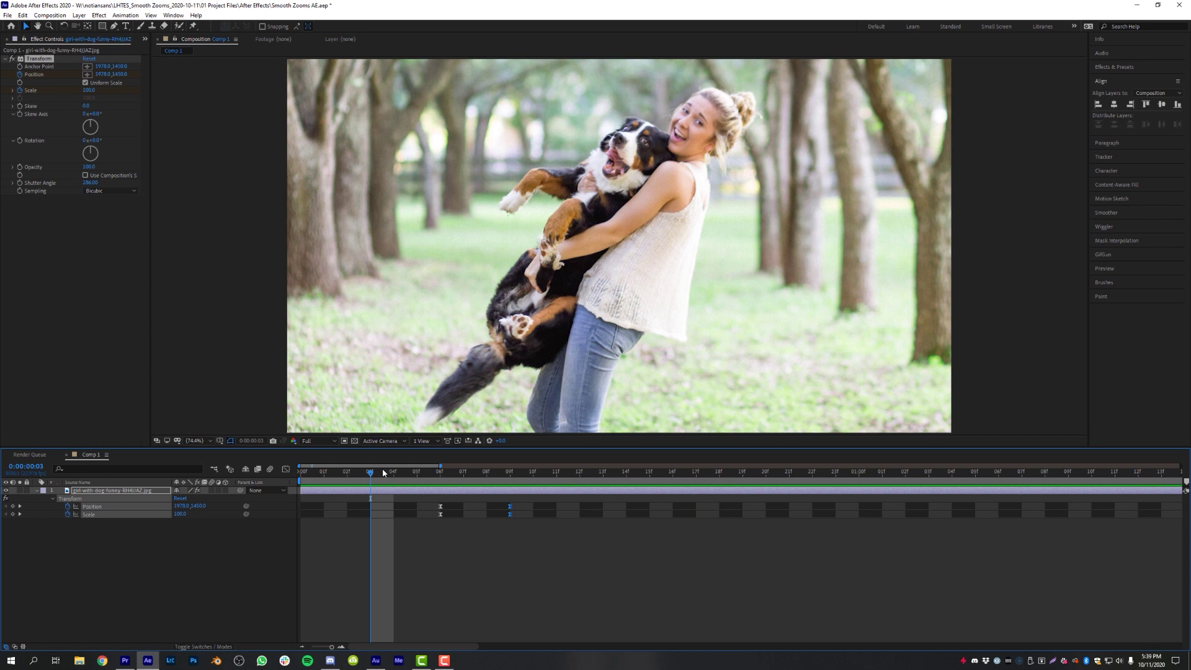
{"action": "key", "text": "space"}
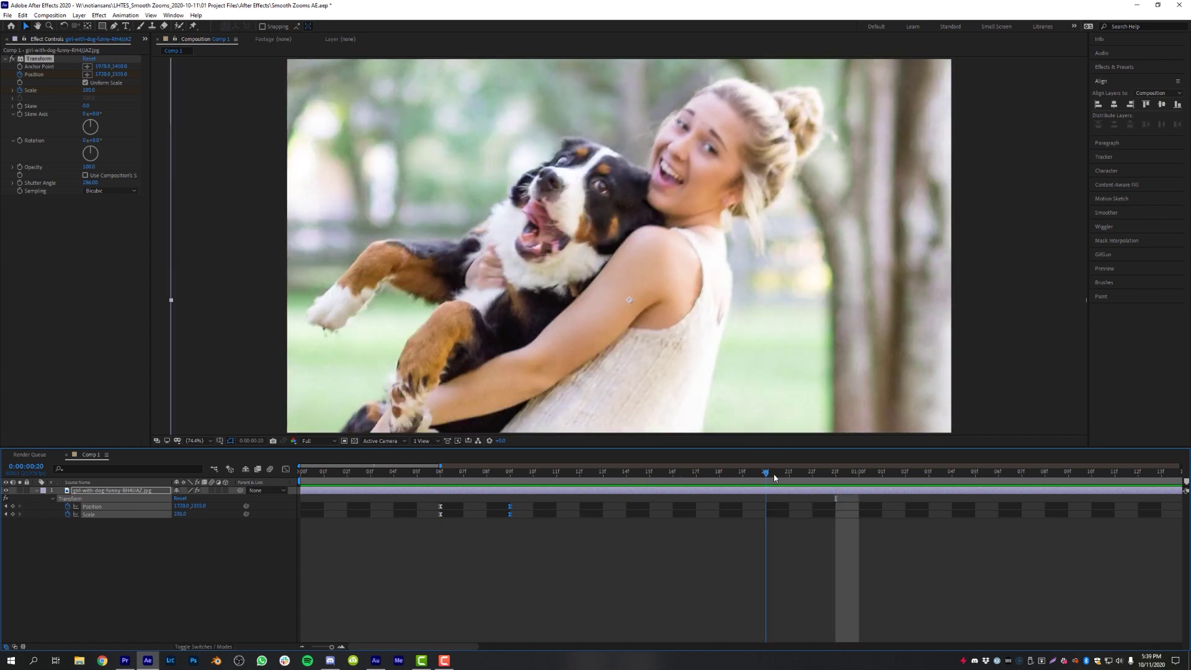
Paste copies of the zoomed-in keyframes at frame 20 and the starting keyframes at frame 23 to zoom back out, and preview it
{"action": "key", "text": "ctrl+v"}
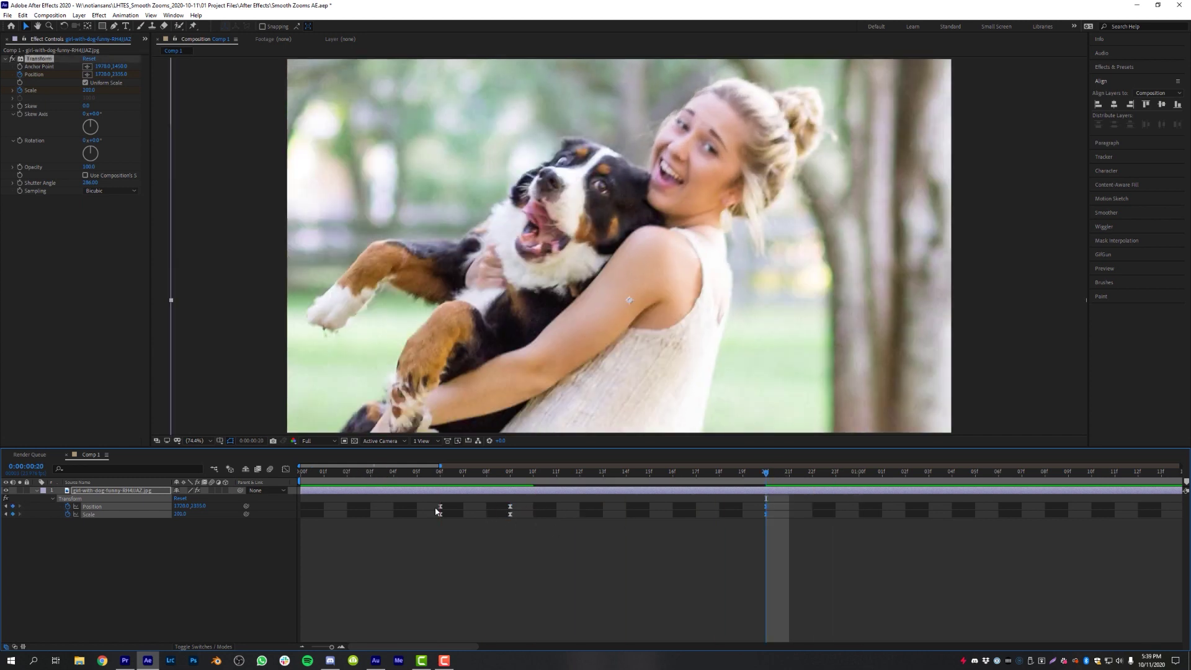
{"action": "left_click_drag", "start_coordinate": [426, 523], "coordinate": [451, 501]}
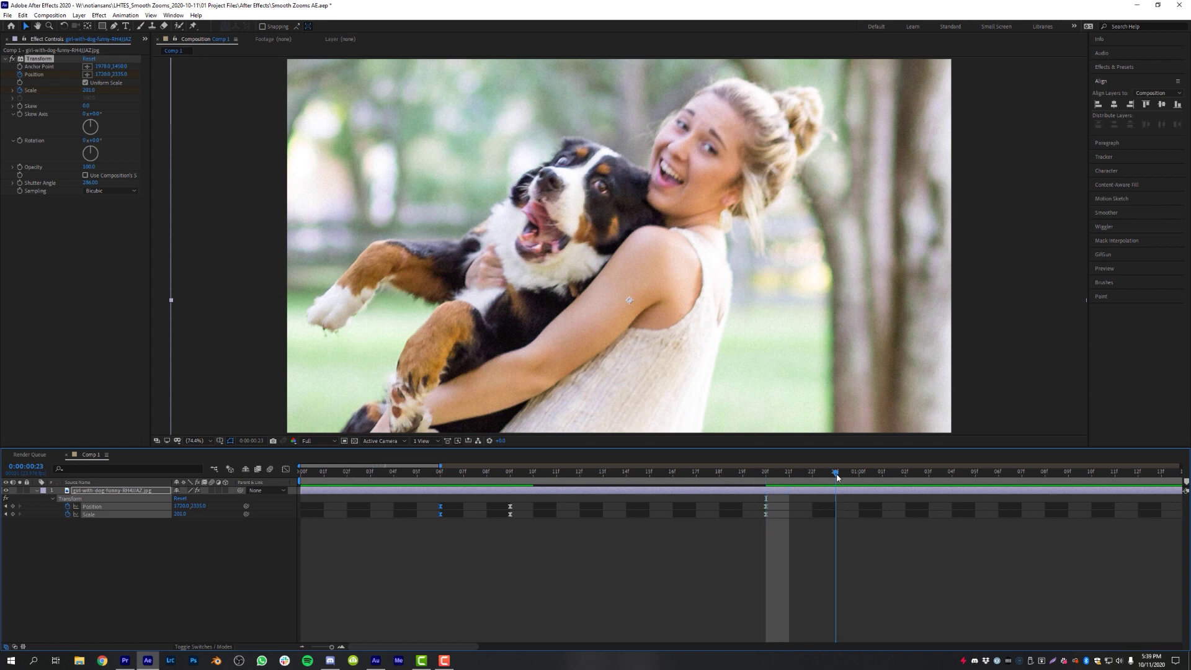
{"action": "key", "text": "ctrl+v"}
{"action": "left_click", "coordinate": [720, 474]}
{"action": "key", "text": "space"}
{"action": "key", "text": "space"}
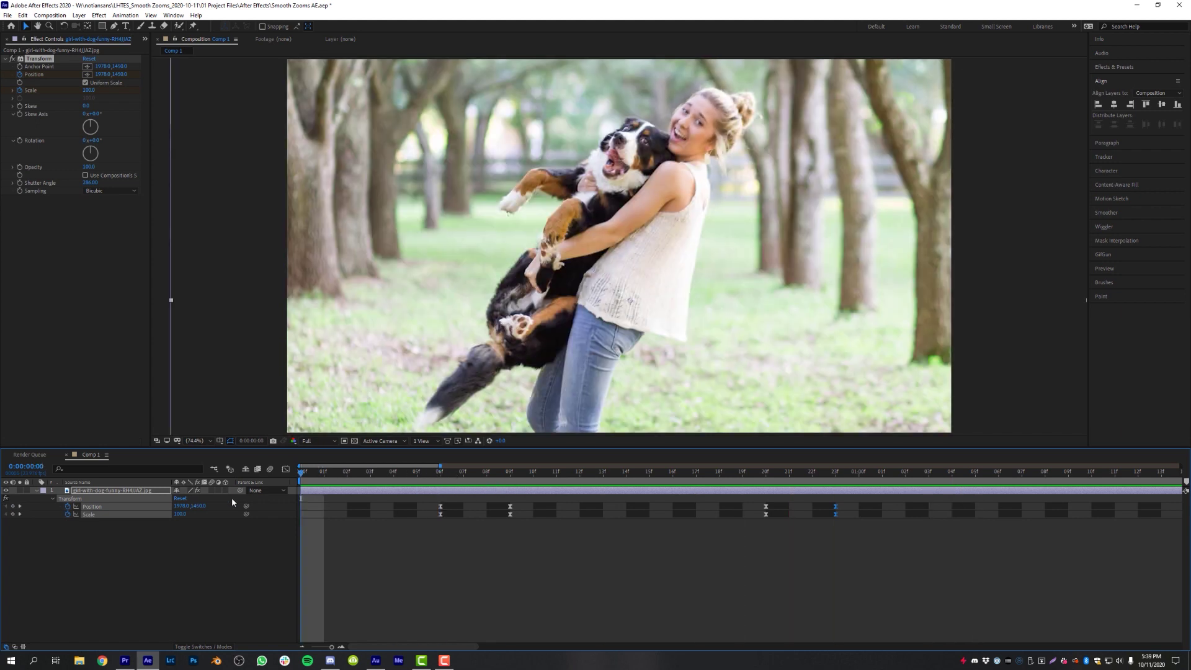
Retime the zoom-in keyframes to frames 0 and 3 and the zoom-out keyframes to frames 5 and 8, and preview
{"action": "left_click_drag", "start_coordinate": [520, 501], "coordinate": [309, 519]}
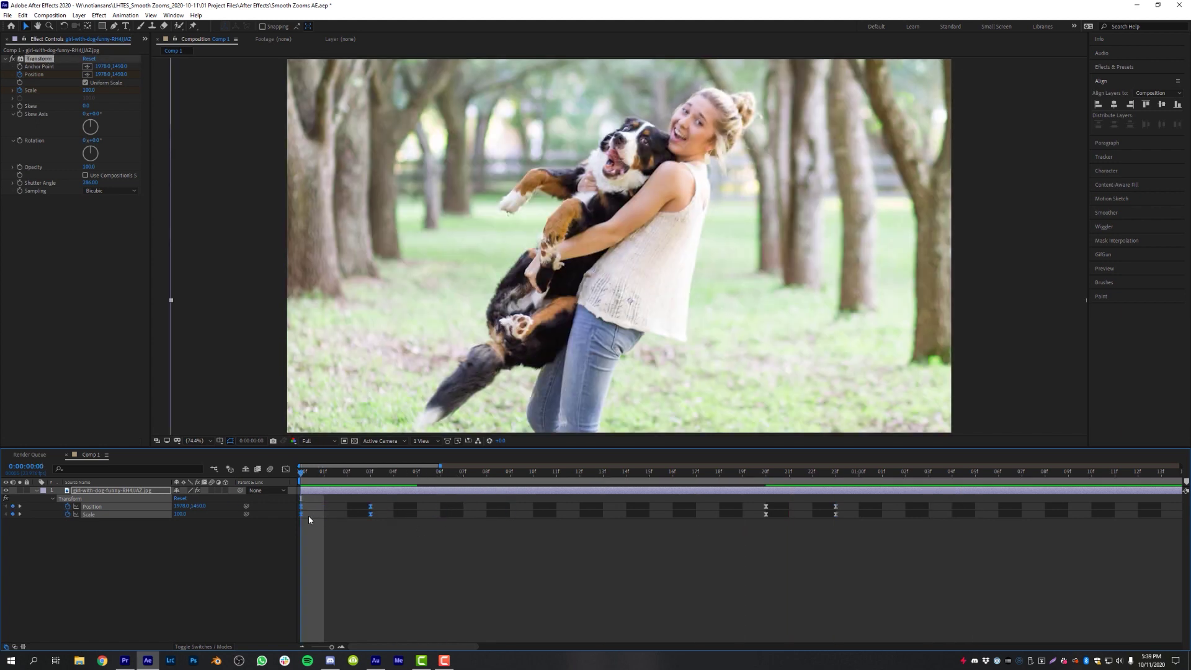
{"action": "left_click_drag", "start_coordinate": [865, 501], "coordinate": [413, 534]}
{"action": "key", "text": "space"}
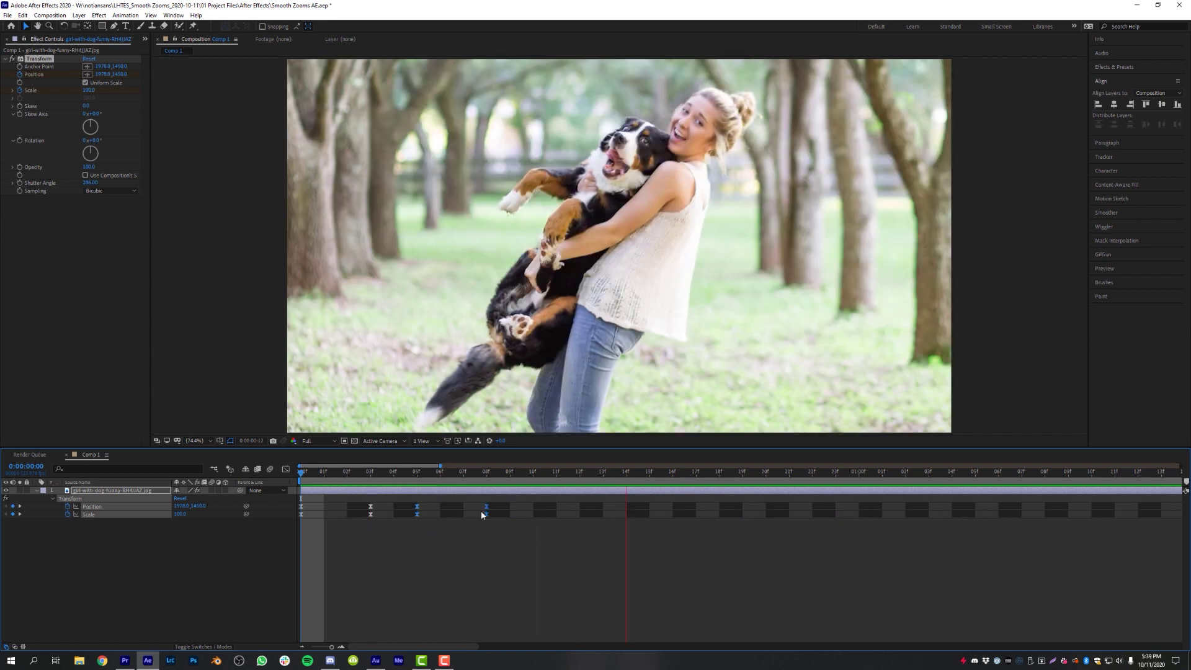
{"action": "key", "text": "space"}
Duplicate the whole zoom-in and zoom-out keyframe sequence starting at frame 12
{"action": "left_click_drag", "start_coordinate": [506, 507], "coordinate": [291, 531]}
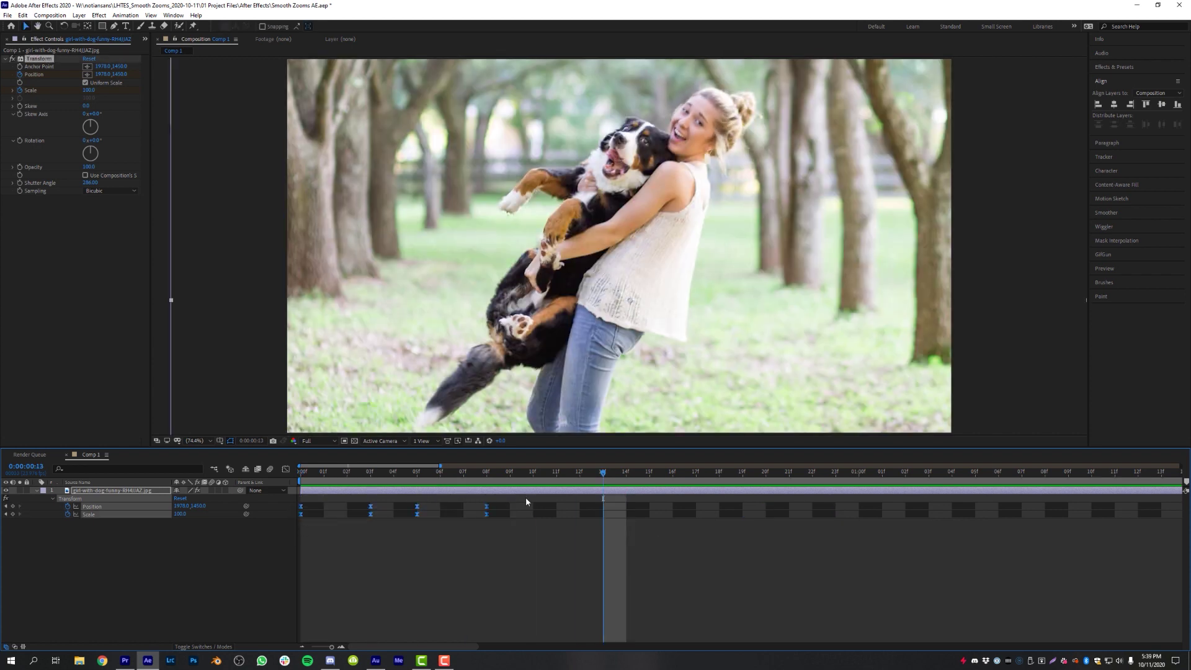
{"action": "key", "text": "ctrl+v"}
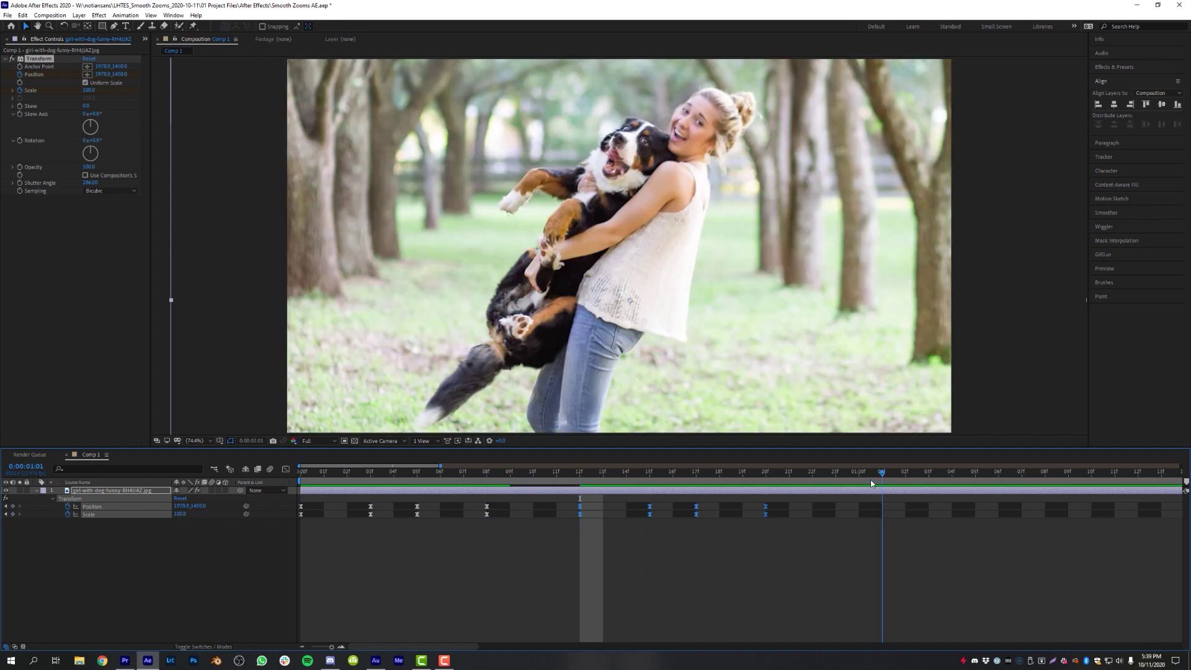
Paste another copy of the zoom-in and zoom-out keyframes at 0:00:01:01 and preview the repeated zooms
{"action": "left_click", "coordinate": [883, 475]}
{"action": "key", "text": "ctrl+v"}
{"action": "key", "text": "space"}
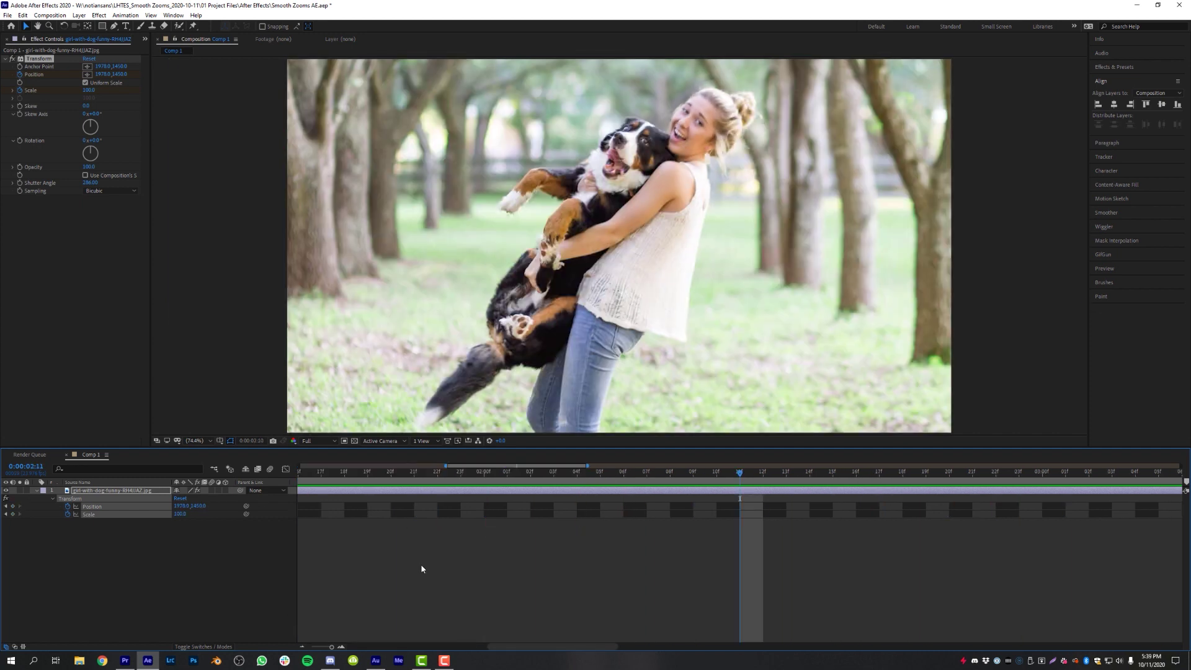
{"action": "left_click_drag", "start_coordinate": [330, 649], "coordinate": [311, 649]}
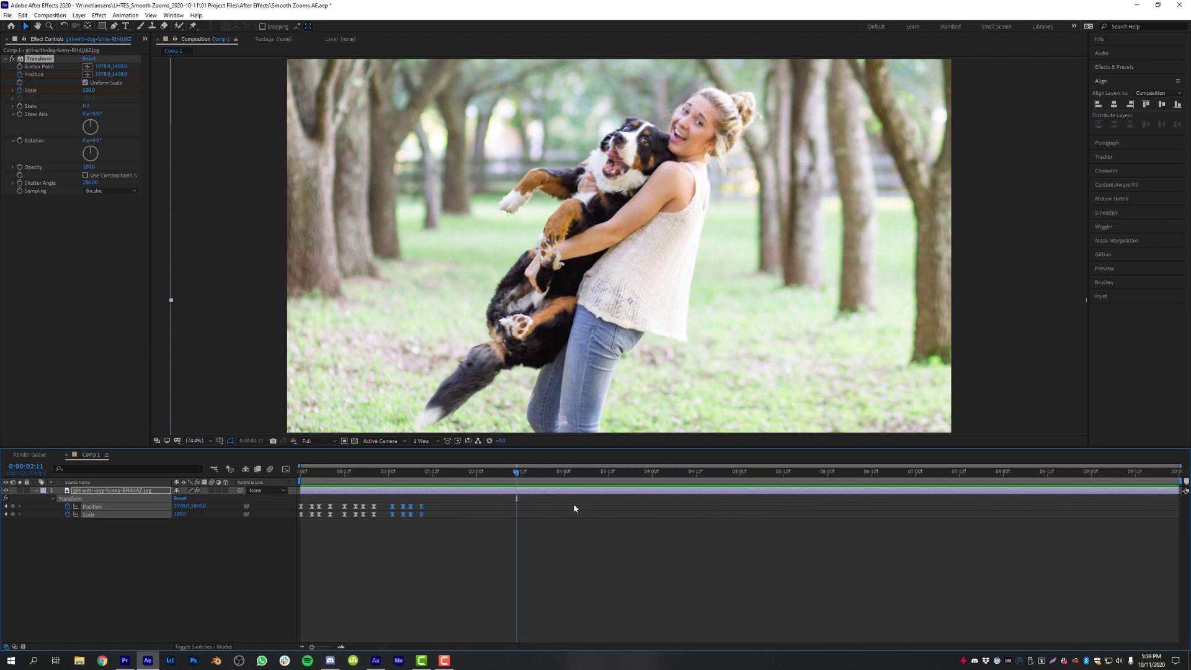
Delete all Position and Scale keyframes except the first zoom-in, and return to the start of the composition
{"action": "left_click_drag", "start_coordinate": [434, 501], "coordinate": [315, 515]}
{"action": "key", "text": "Delete"}
{"action": "key", "text": "Delete"}
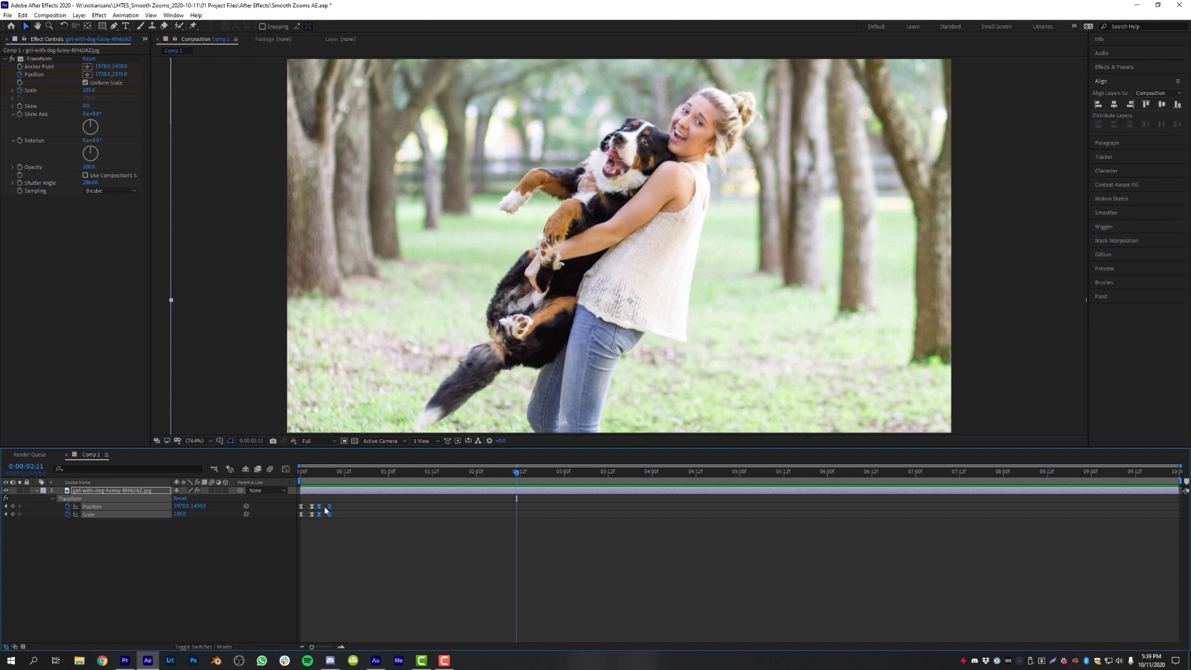
{"action": "left_click", "coordinate": [318, 473]}
{"action": "left_click_drag", "start_coordinate": [318, 473], "coordinate": [305, 487]}
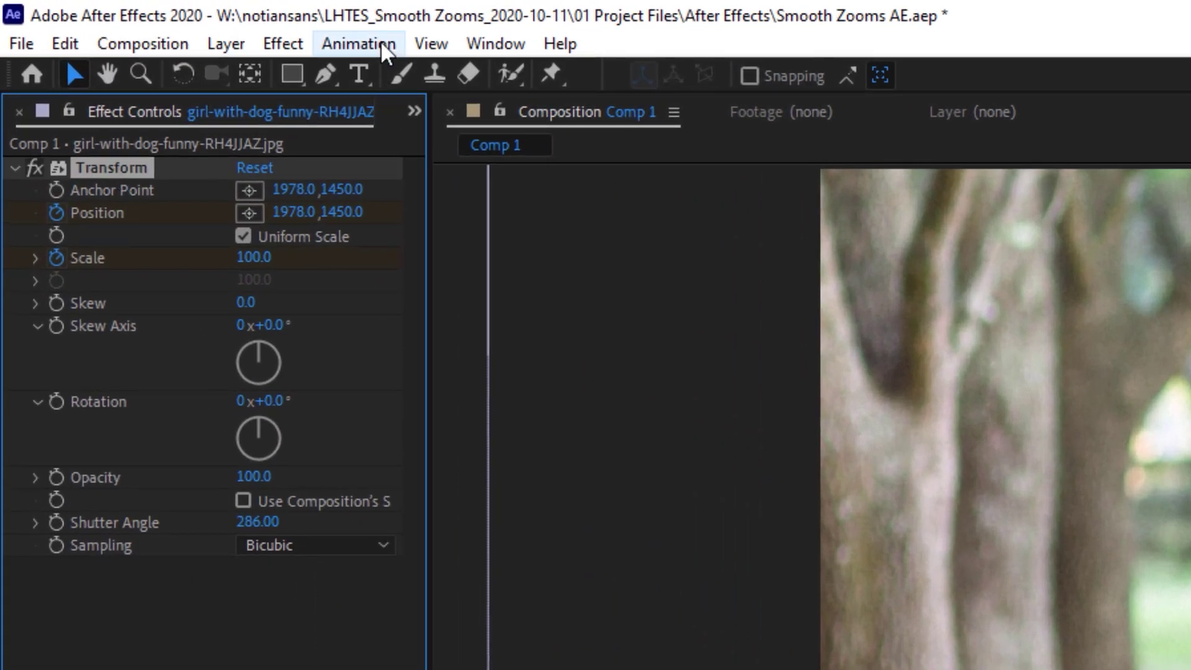
Save the Transform effect as an animation preset named "Few frame zoom in" on the Desktop
{"action": "left_click", "coordinate": [381, 39]}
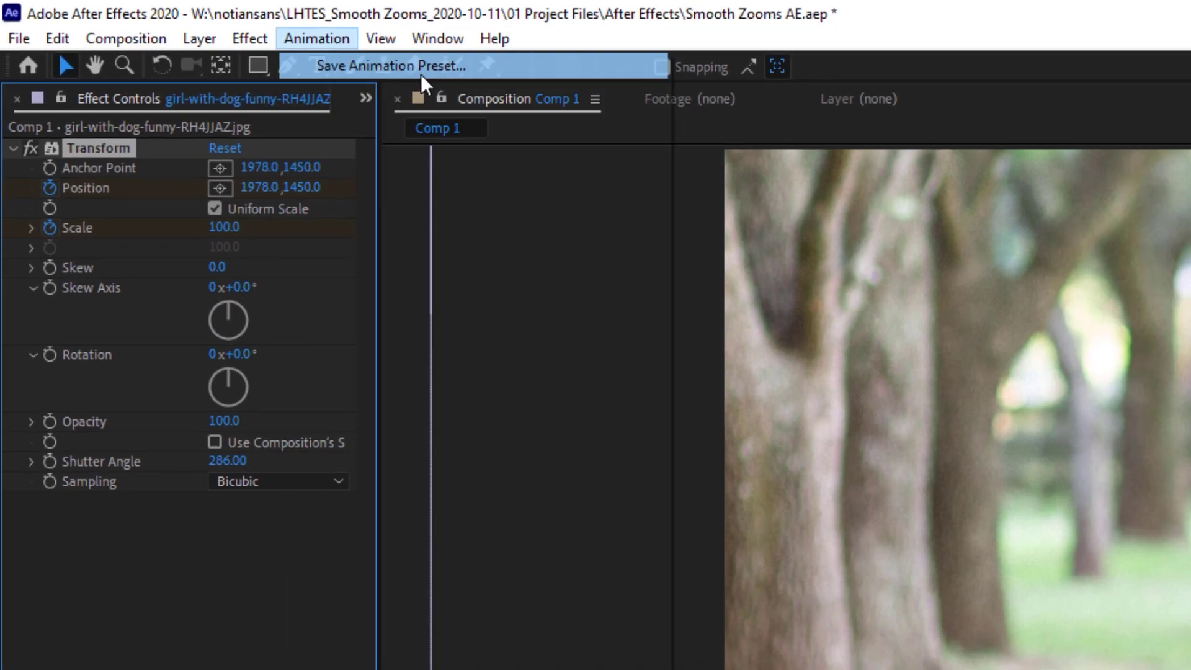
{"action": "left_click", "coordinate": [446, 75]}
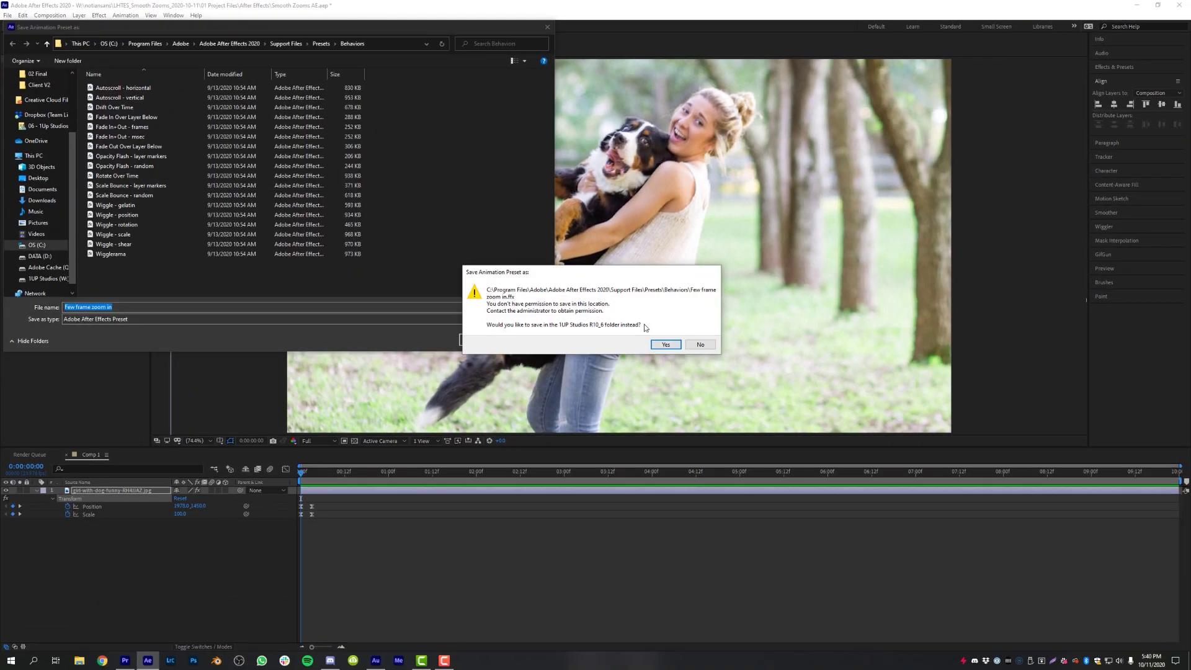
{"action": "left_click", "coordinate": [697, 346]}
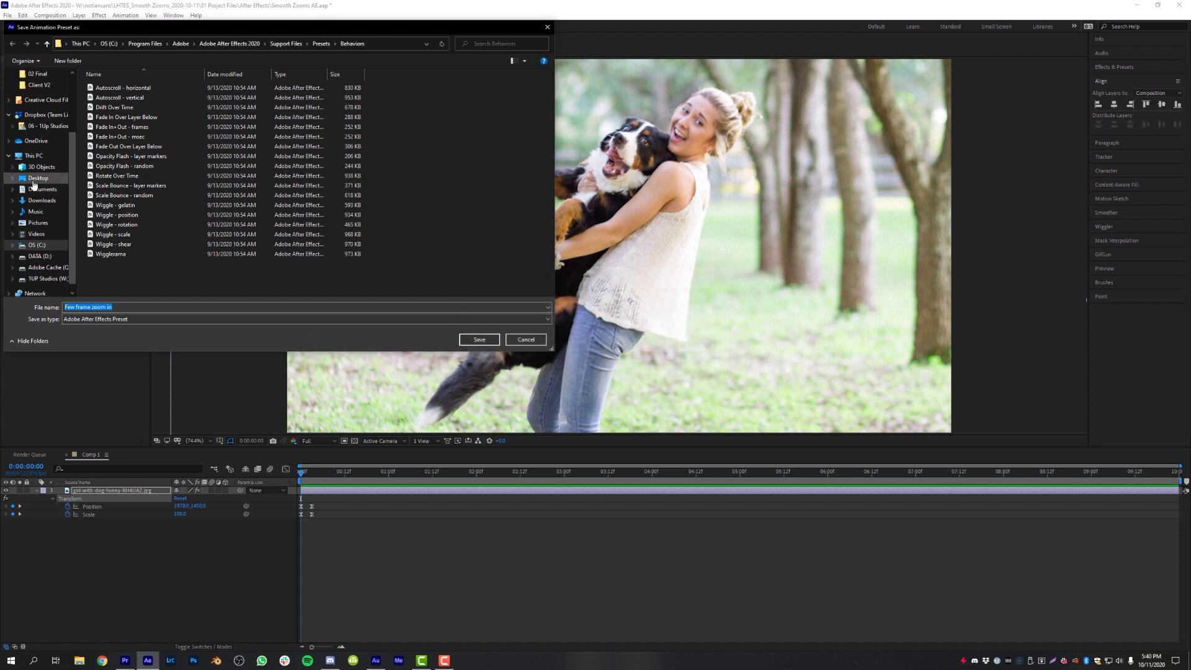
{"action": "left_click", "coordinate": [34, 181]}
{"action": "left_click", "coordinate": [478, 340]}
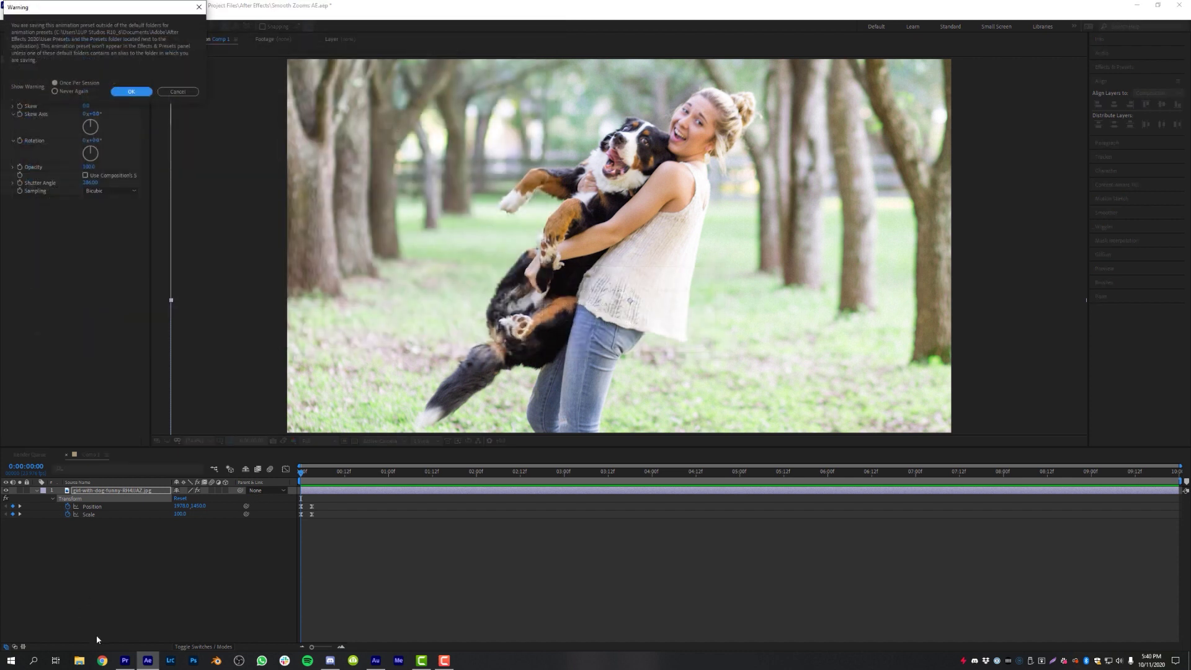
In File Explorer, open the Behaviors presets folder in the Adobe After Effects 2020 Support Files under Program Files
{"action": "left_click_drag", "start_coordinate": [778, 215], "coordinate": [597, 157]}
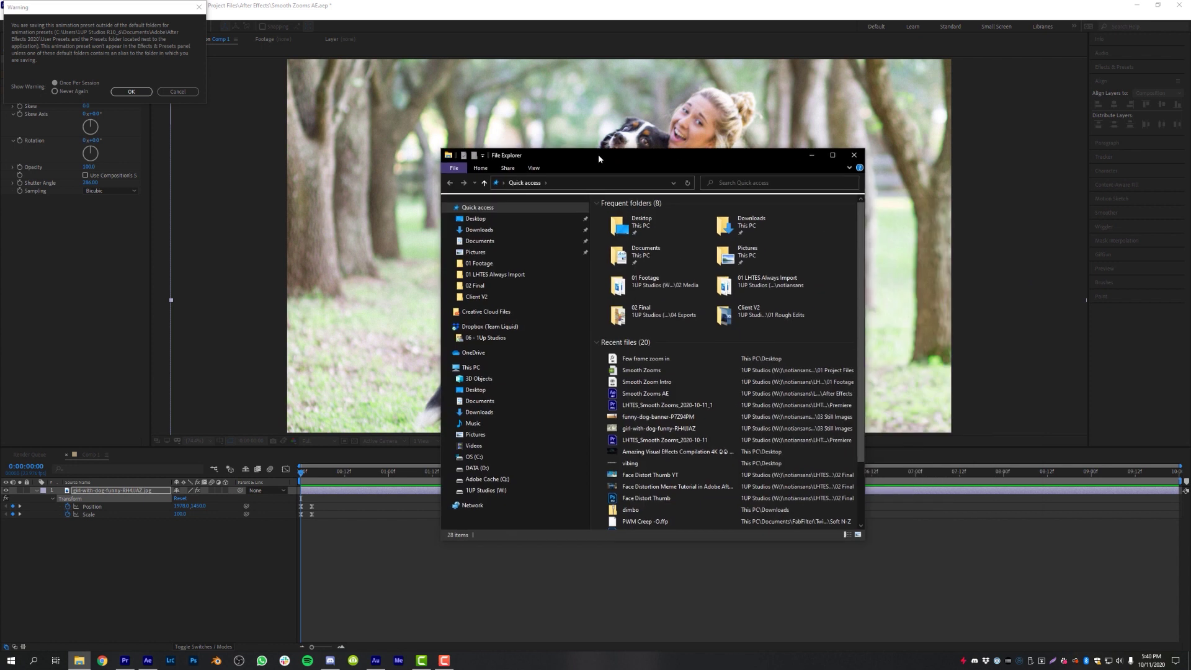
{"action": "left_click", "coordinate": [479, 457]}
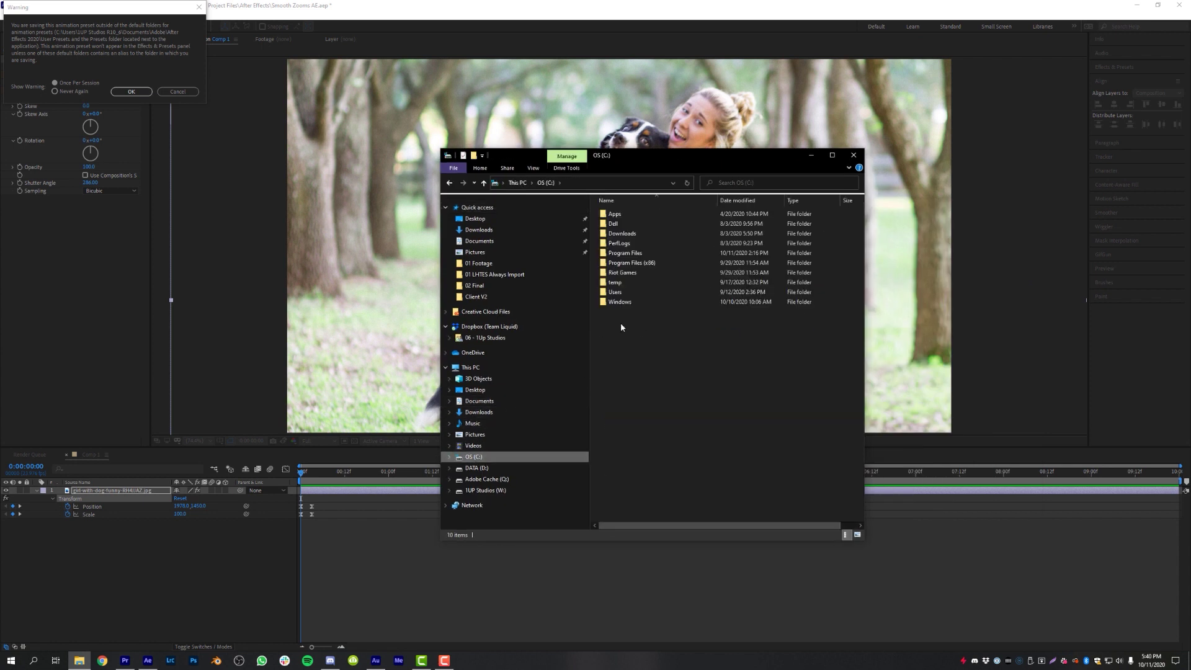
{"action": "double_click", "coordinate": [645, 253]}
{"action": "double_click", "coordinate": [626, 233]}
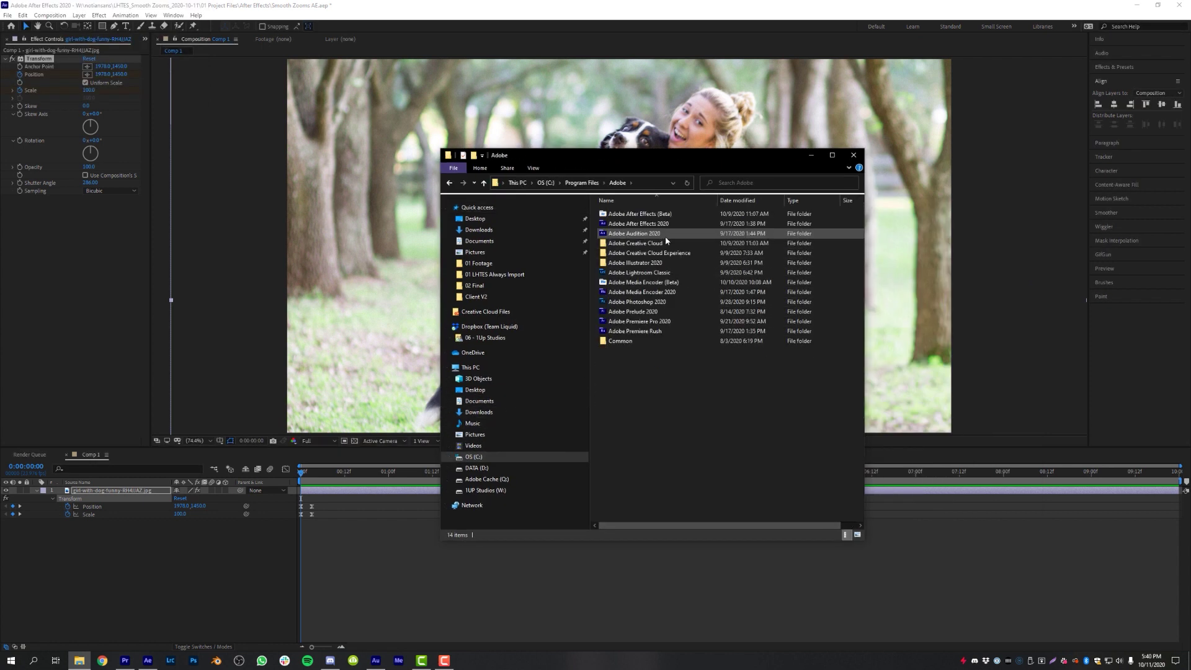
{"action": "double_click", "coordinate": [663, 229]}
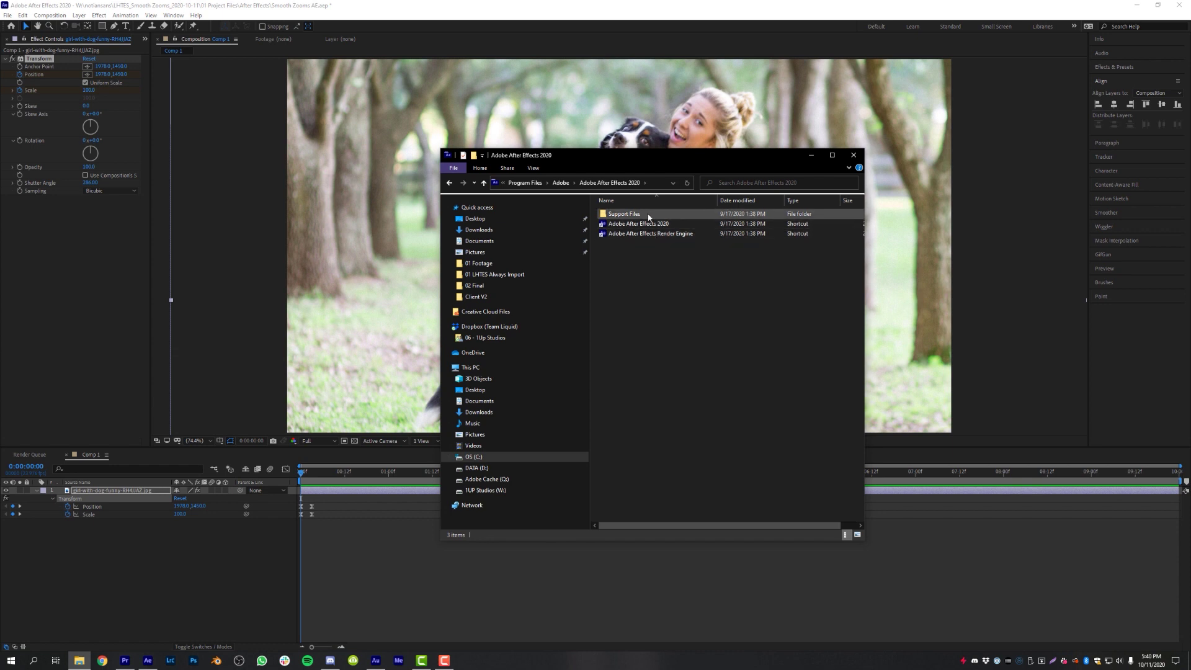
{"action": "double_click", "coordinate": [649, 214]}
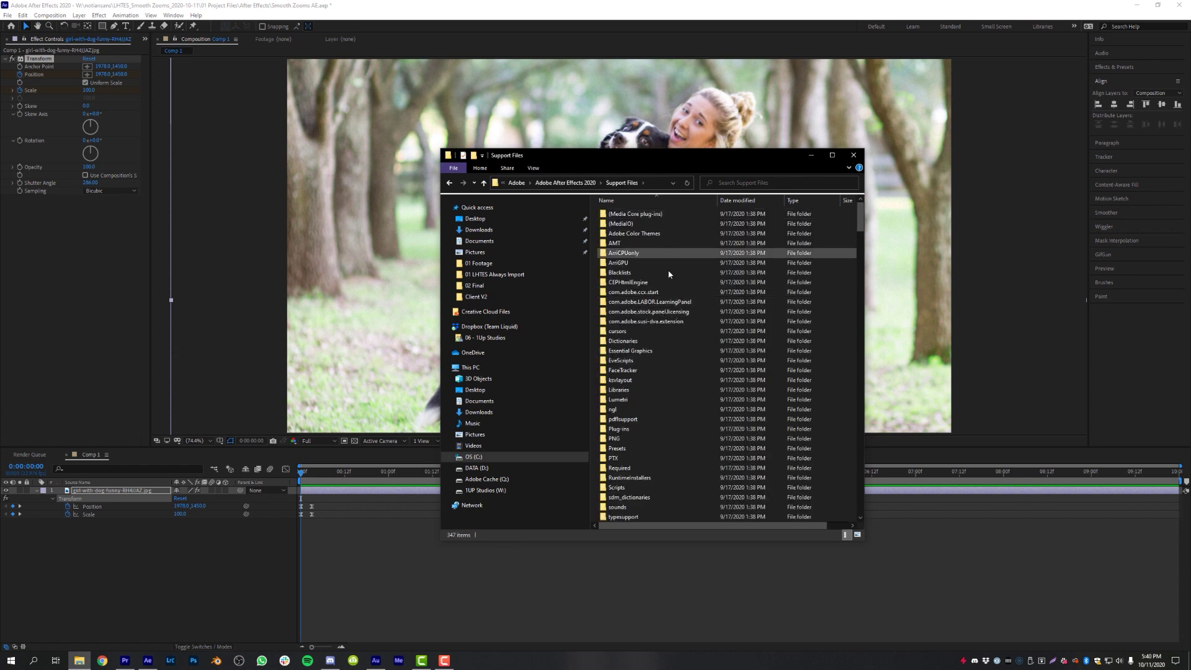
{"action": "double_click", "coordinate": [622, 448]}
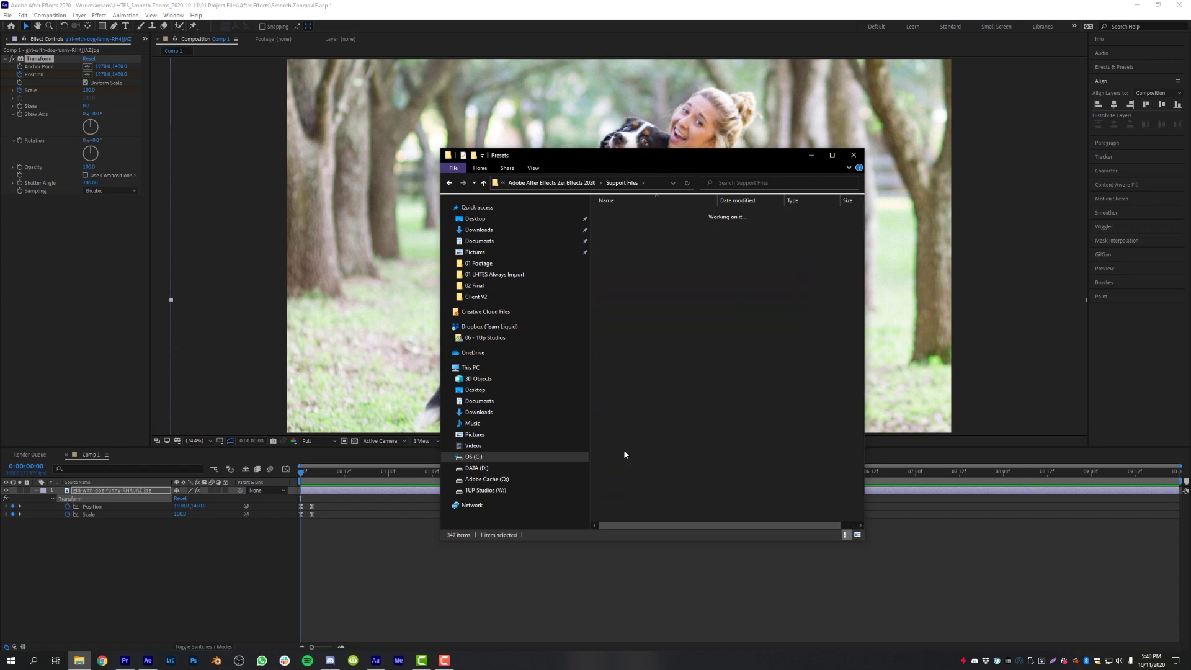
{"action": "double_click", "coordinate": [622, 223]}
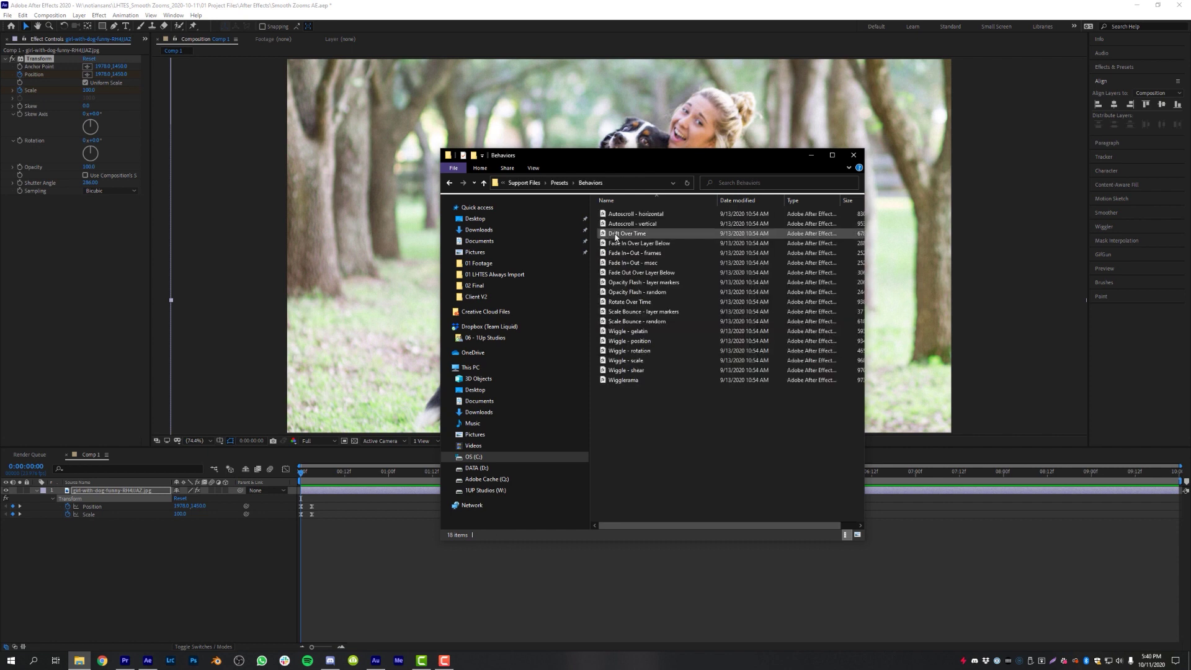
Open the Desktop folder in a second window and move the Few frame zoom in preset into the Behaviors folder
{"action": "left_click_drag", "start_coordinate": [621, 157], "coordinate": [637, 153]}
{"action": "key", "text": "ctrl+n"}
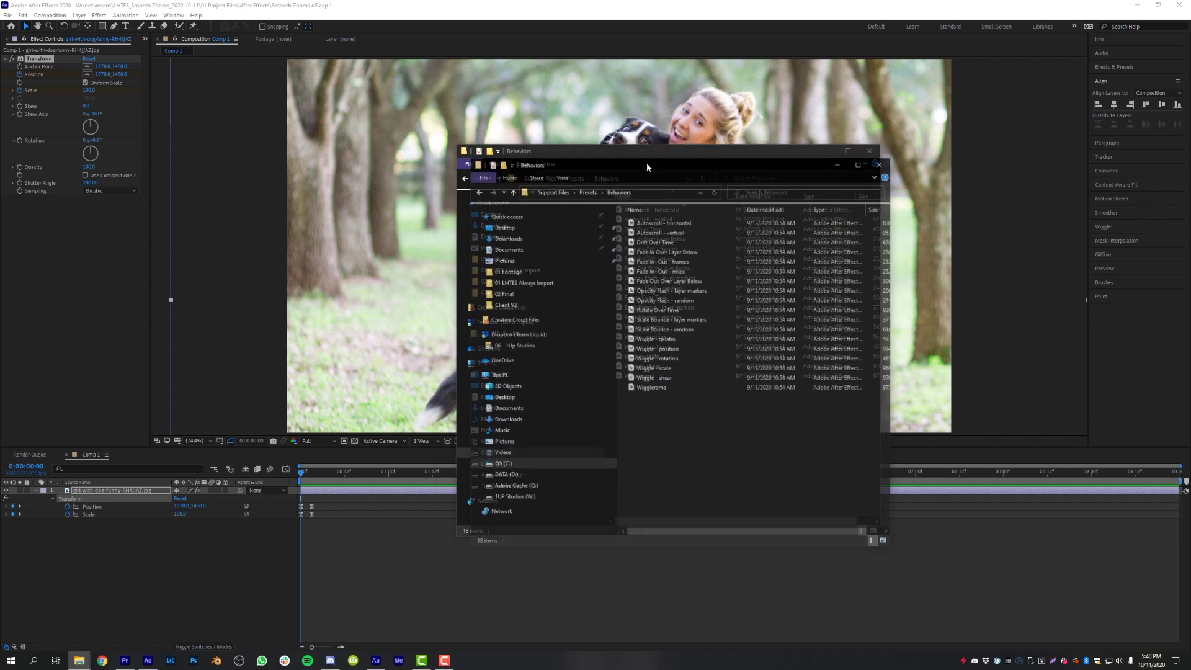
{"action": "left_click", "coordinate": [42, 374]}
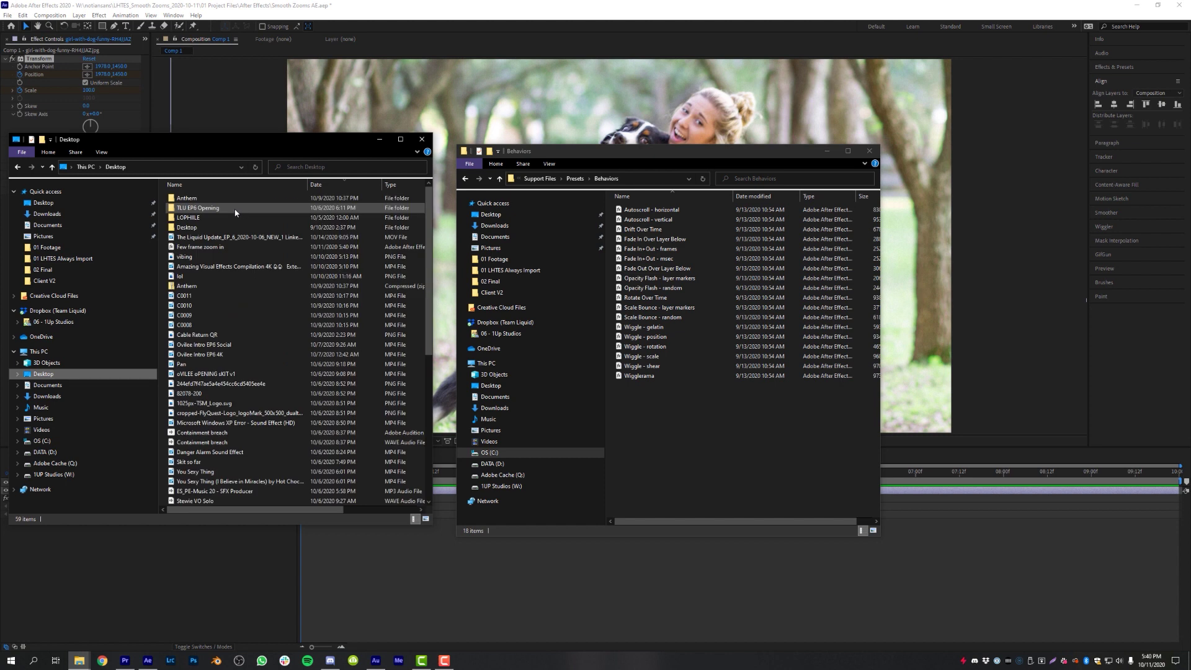
{"action": "left_click_drag", "start_coordinate": [248, 247], "coordinate": [675, 456]}
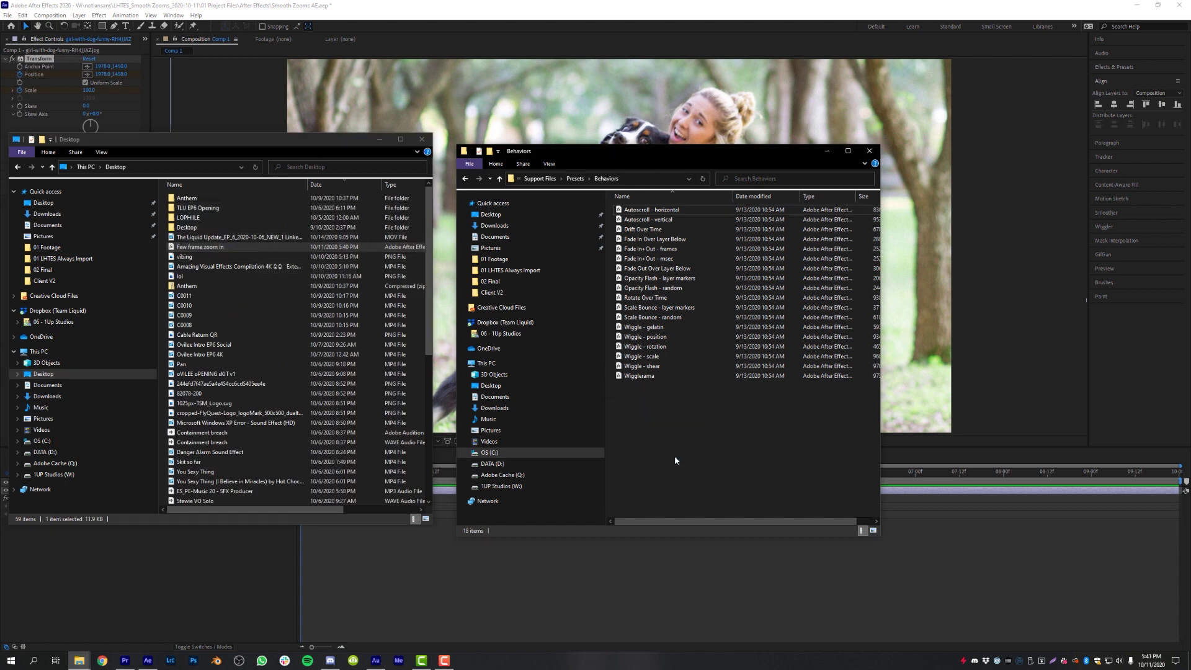
{"action": "left_click", "coordinate": [571, 267]}
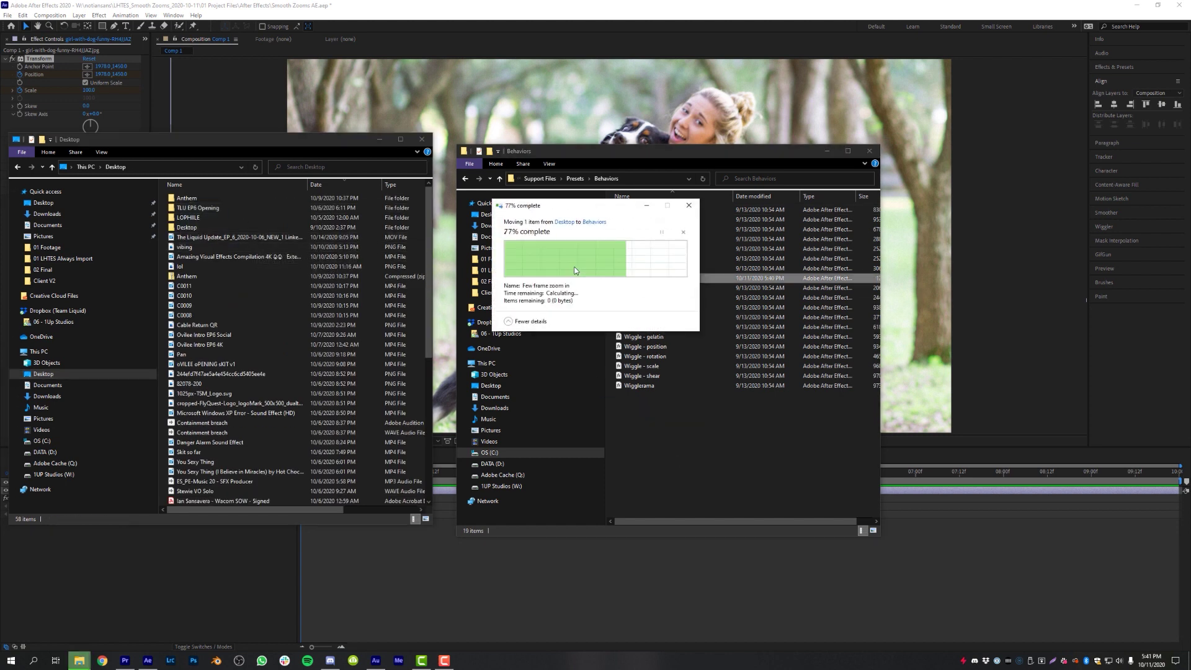
Switch back to After Effects, refresh the effects and presets list, and search it for "few f"
{"action": "left_click", "coordinate": [618, 19]}
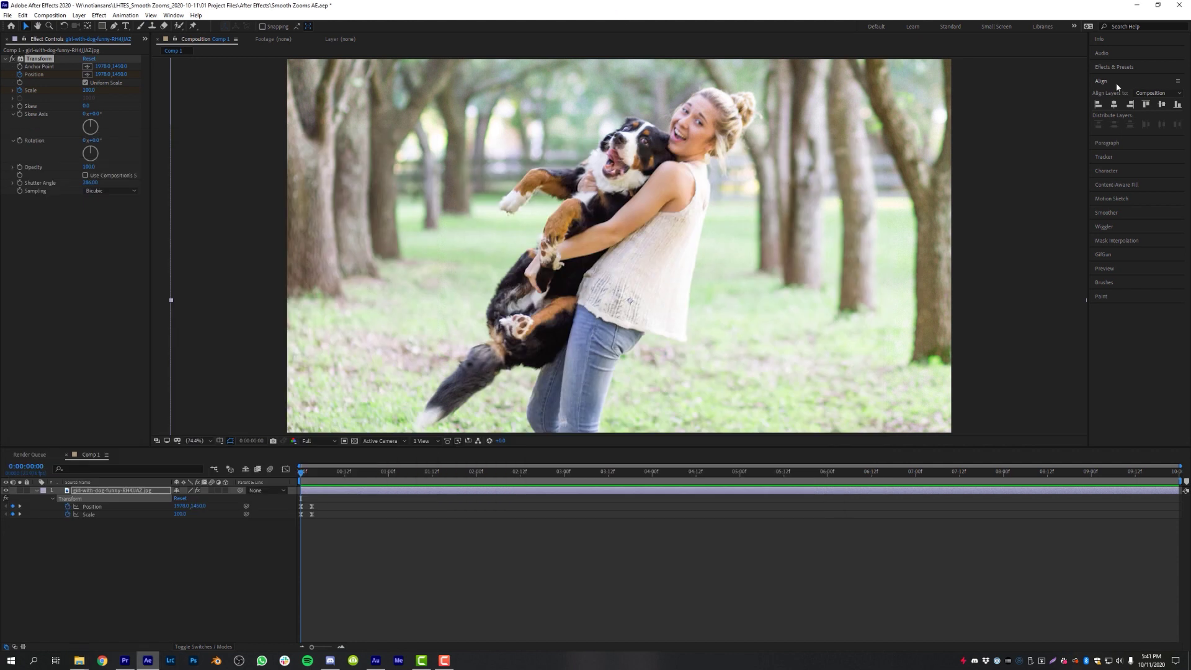
{"action": "left_click", "coordinate": [1113, 67]}
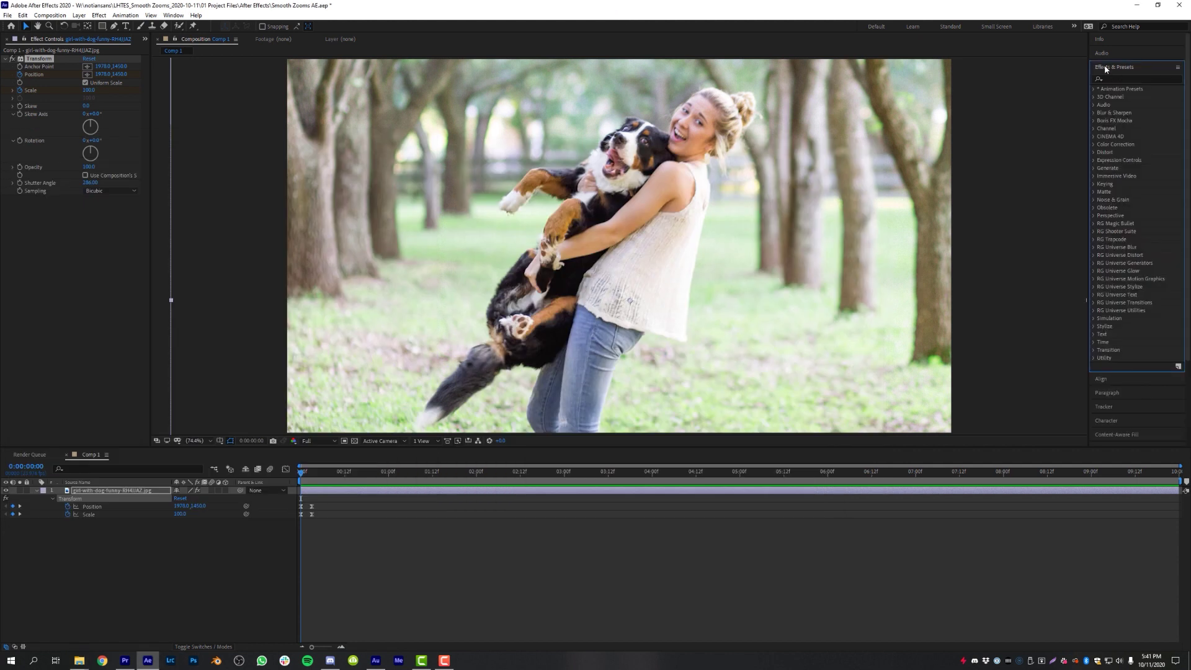
{"action": "right_click", "coordinate": [1105, 69]}
{"action": "left_click", "coordinate": [1104, 228]}
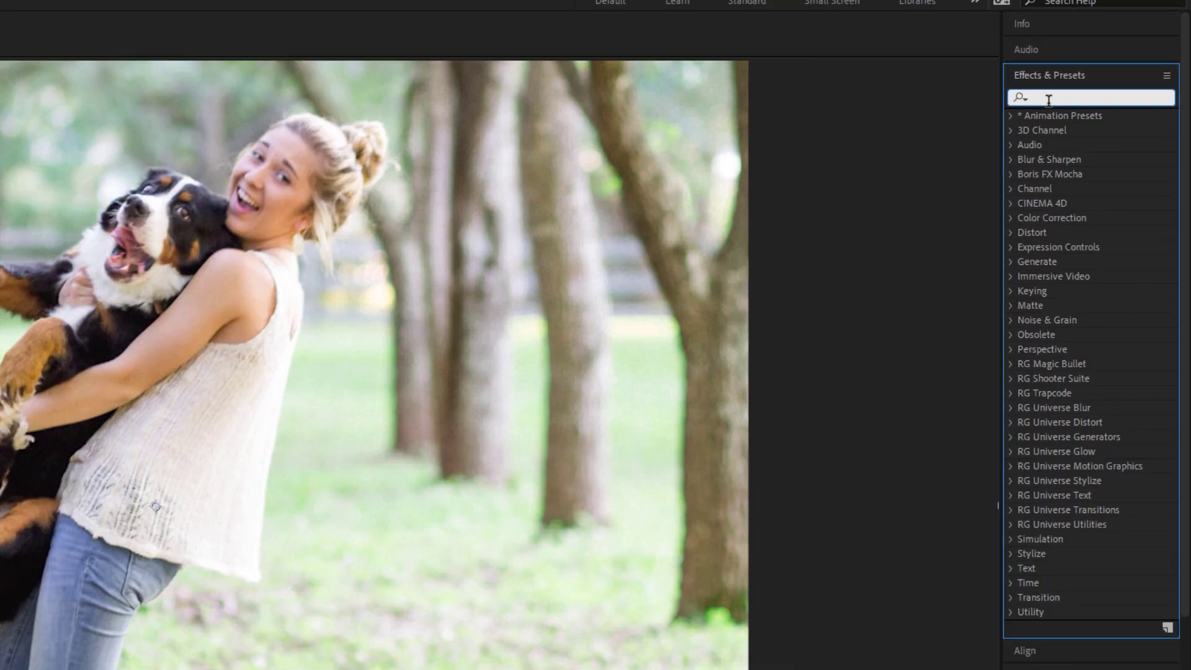
{"action": "type", "text": "fr"}
{"action": "key", "text": "BackSpace"}
{"action": "type", "text": "ew f"}
{"action": "left_click", "coordinate": [899, 335]}
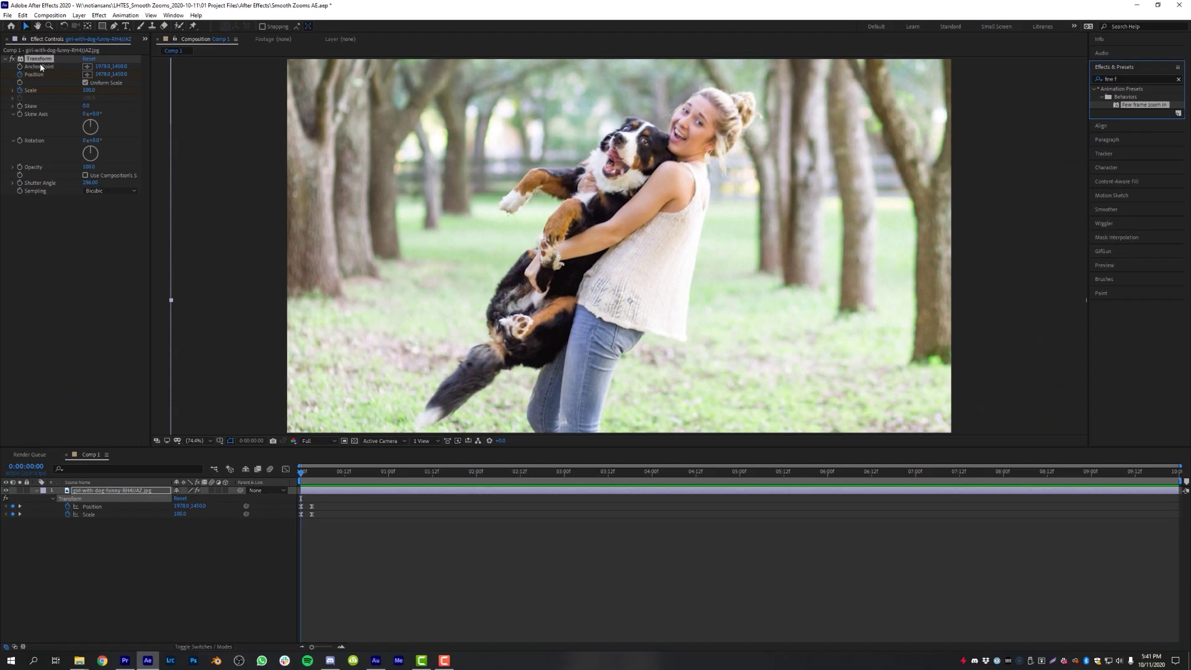
Replace the photo layer's Transform effect with the Few frame zoom in preset at the start of the composition
{"action": "left_click", "coordinate": [39, 59]}
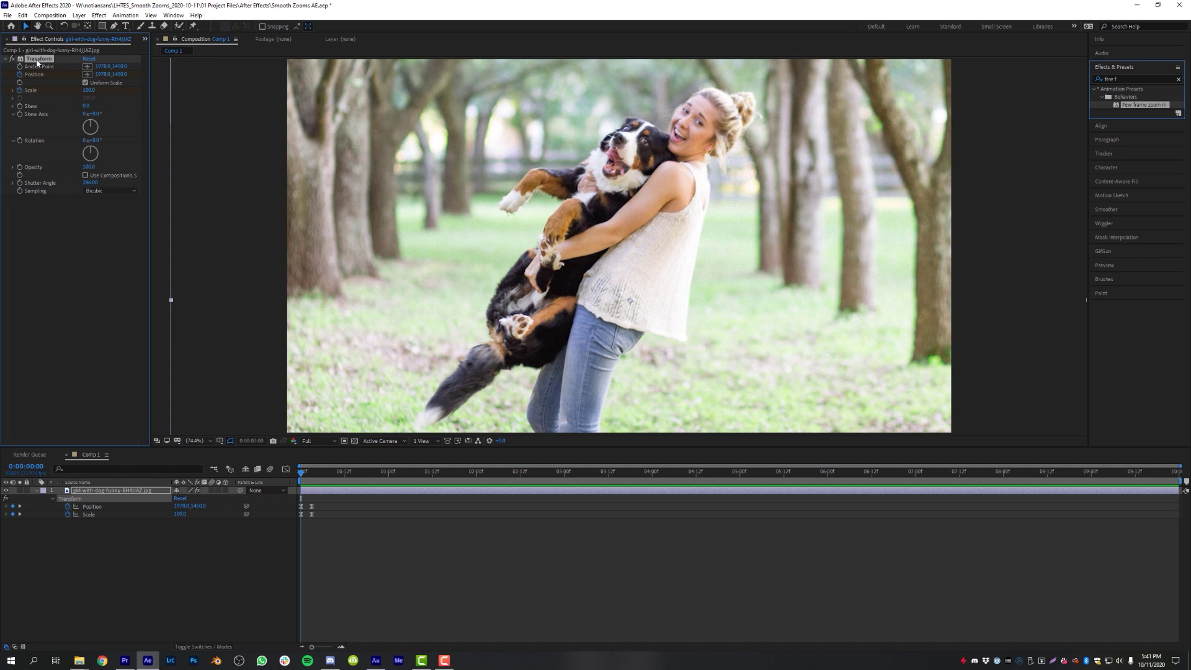
{"action": "key", "text": "Delete"}
{"action": "left_click_drag", "start_coordinate": [1143, 106], "coordinate": [331, 492]}
{"action": "left_click", "coordinate": [333, 494]}
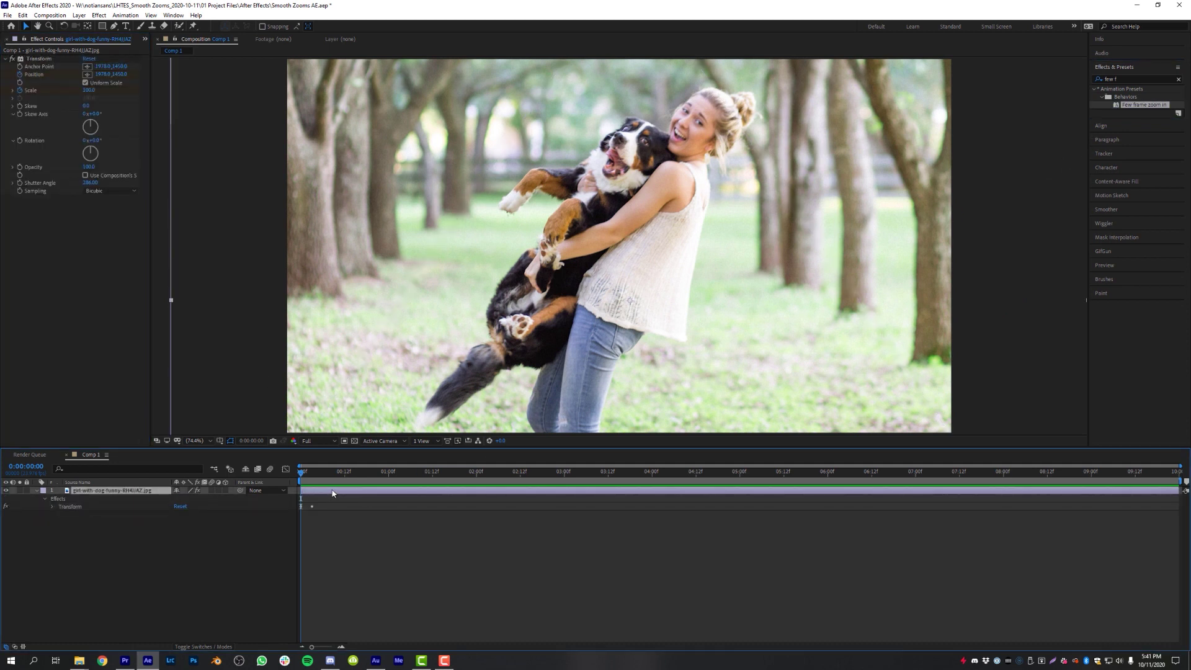
Delete the photo's zoom effect and reapply the Few frame zoom in preset at 0:00:01:00, previewing the zoom
{"action": "left_click_drag", "start_coordinate": [302, 475], "coordinate": [395, 479]}
{"action": "left_click", "coordinate": [39, 59]}
{"action": "key", "text": "Delete"}
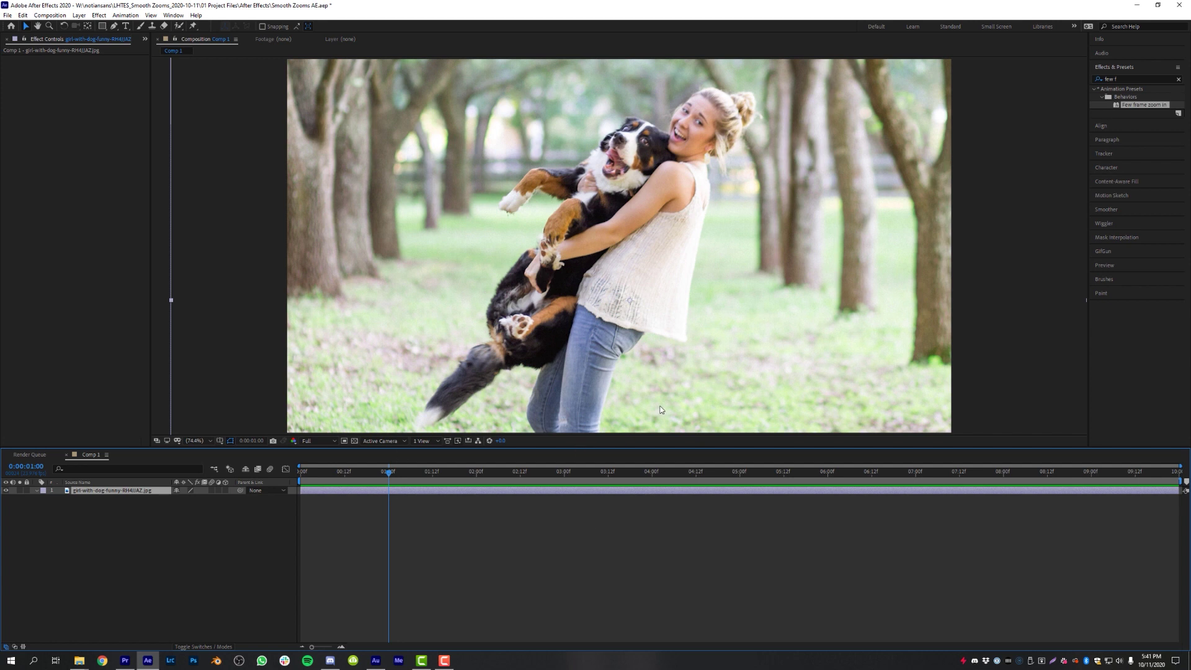
{"action": "left_click_drag", "start_coordinate": [1132, 110], "coordinate": [414, 494]}
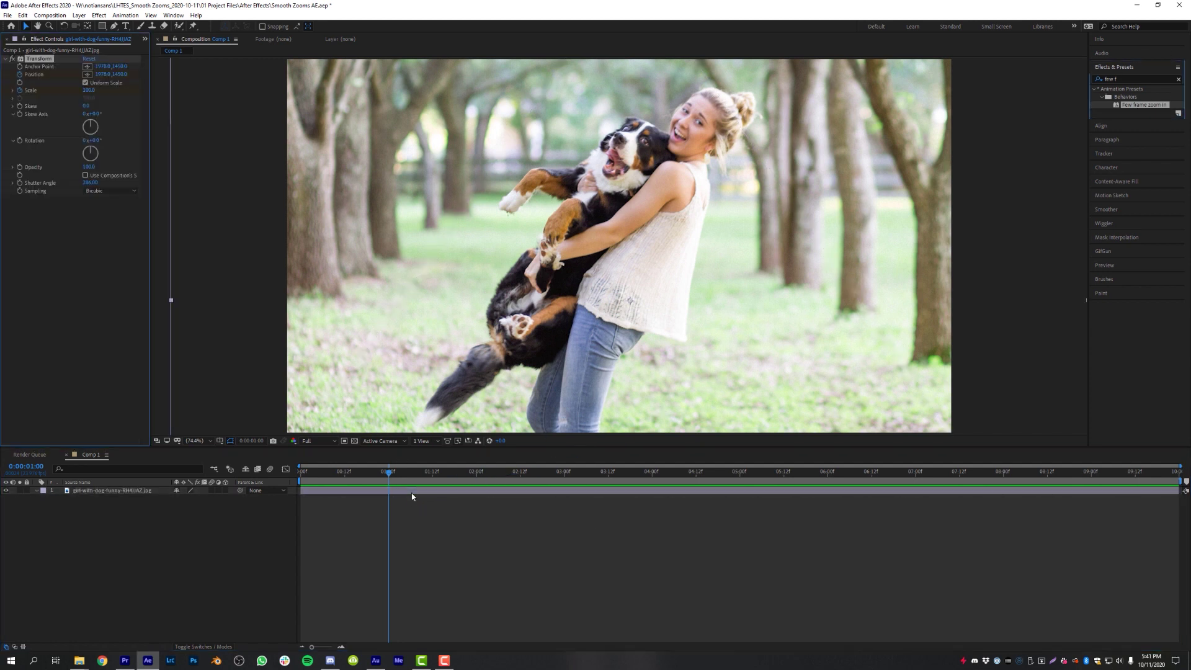
{"action": "left_click", "coordinate": [359, 545]}
{"action": "key", "text": "Home"}
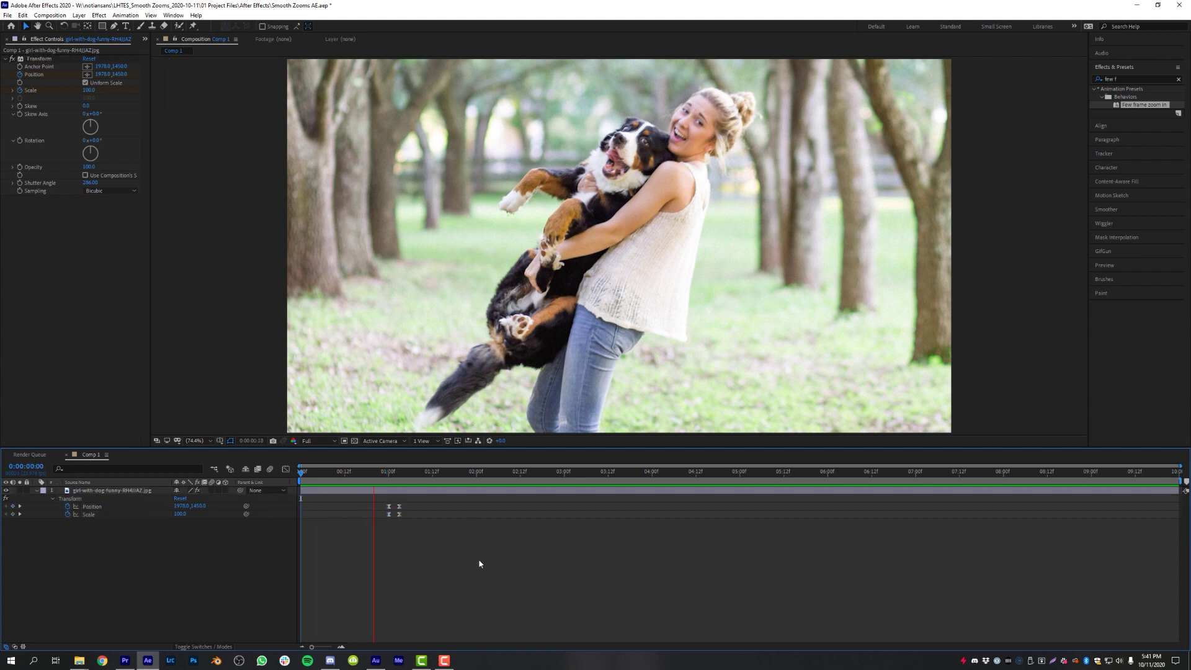
{"action": "key", "text": "space"}
{"action": "left_click", "coordinate": [392, 472]}
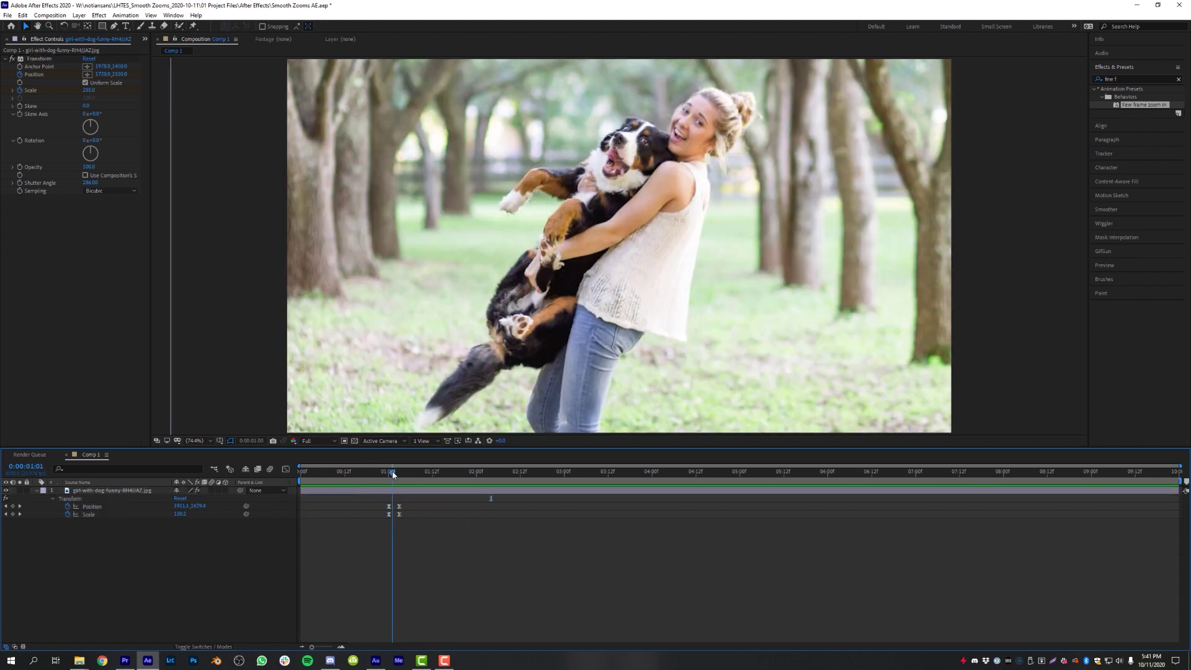
{"action": "key", "text": "Page_Down"}
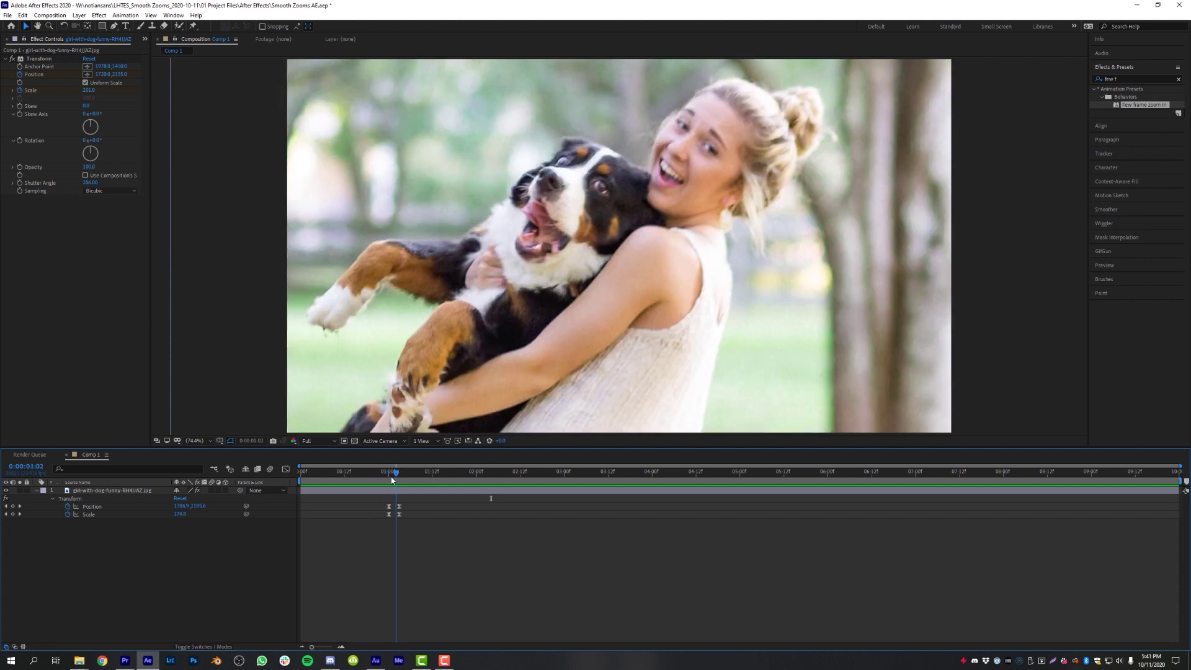
Remove the Transform effect from the photo layer and add a new adjustment layer above it
{"action": "mouse_move", "coordinate": [392, 478]}
{"action": "left_mouse_down"}
{"action": "mouse_move", "coordinate": [370, 478]}
{"action": "mouse_move", "coordinate": [390, 476]}
{"action": "left_mouse_up"}
{"action": "left_click", "coordinate": [43, 59]}
{"action": "key", "text": "Delete"}
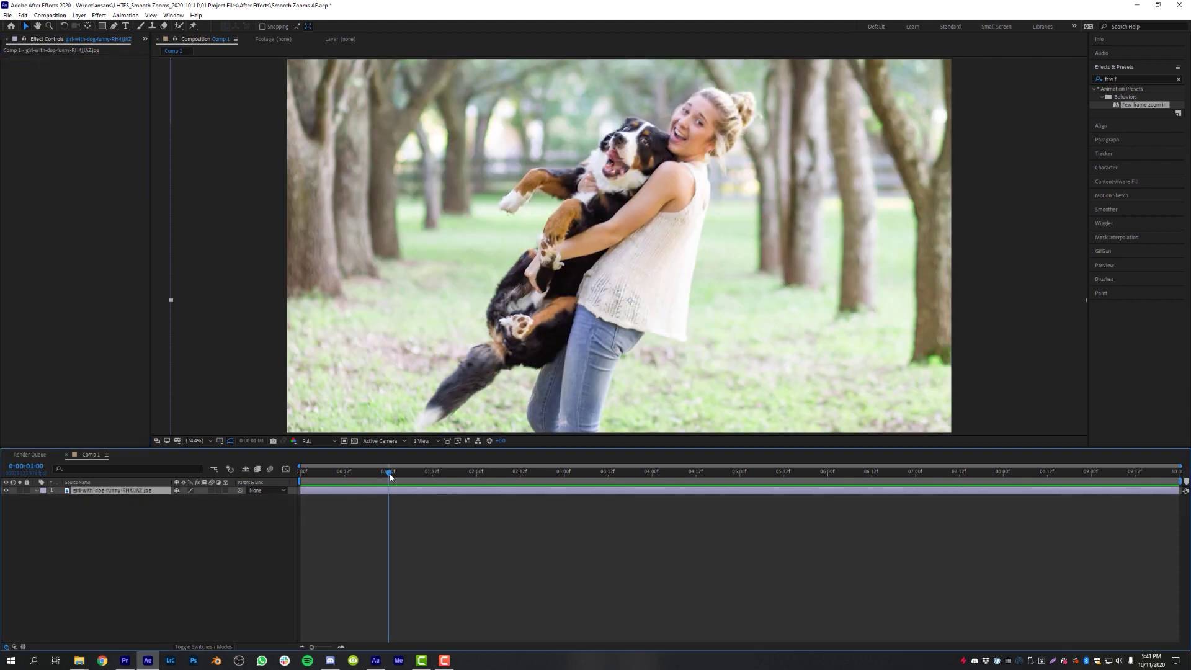
{"action": "left_click", "coordinate": [80, 15]}
{"action": "mouse_move", "coordinate": [97, 27]}
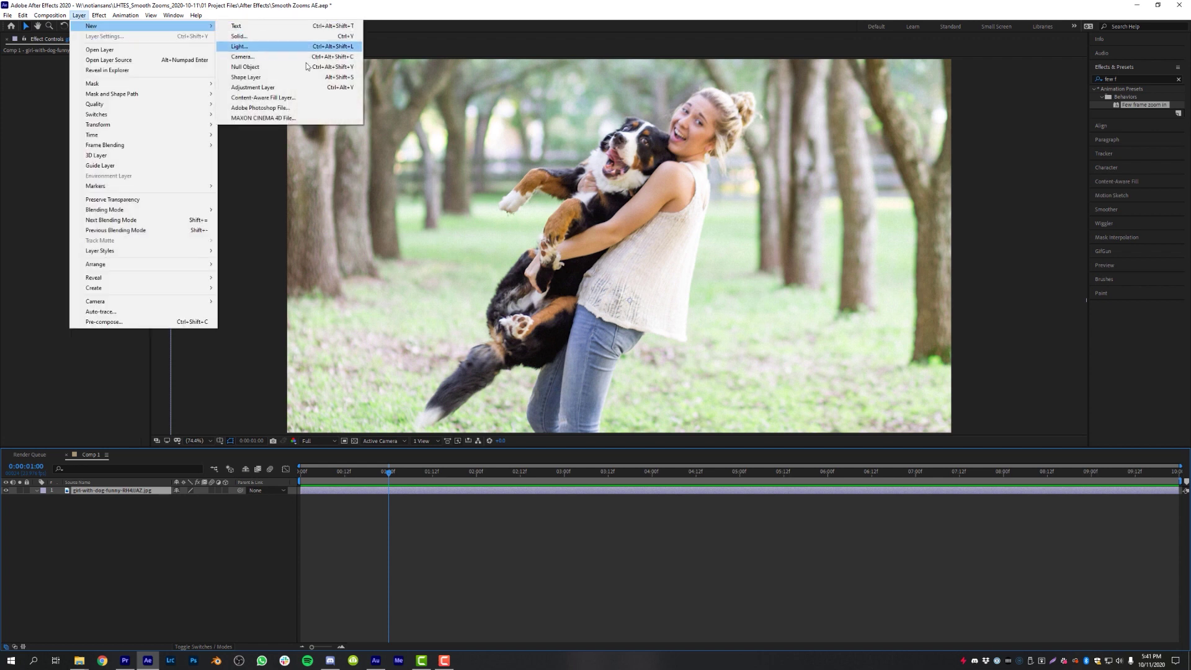
{"action": "left_click", "coordinate": [273, 92]}
Apply the Few frame zoom in preset to the adjustment layer at 0:00:01:00, reveal its keyframes, and preview the zoom
{"action": "left_click_drag", "start_coordinate": [1144, 105], "coordinate": [392, 479]}
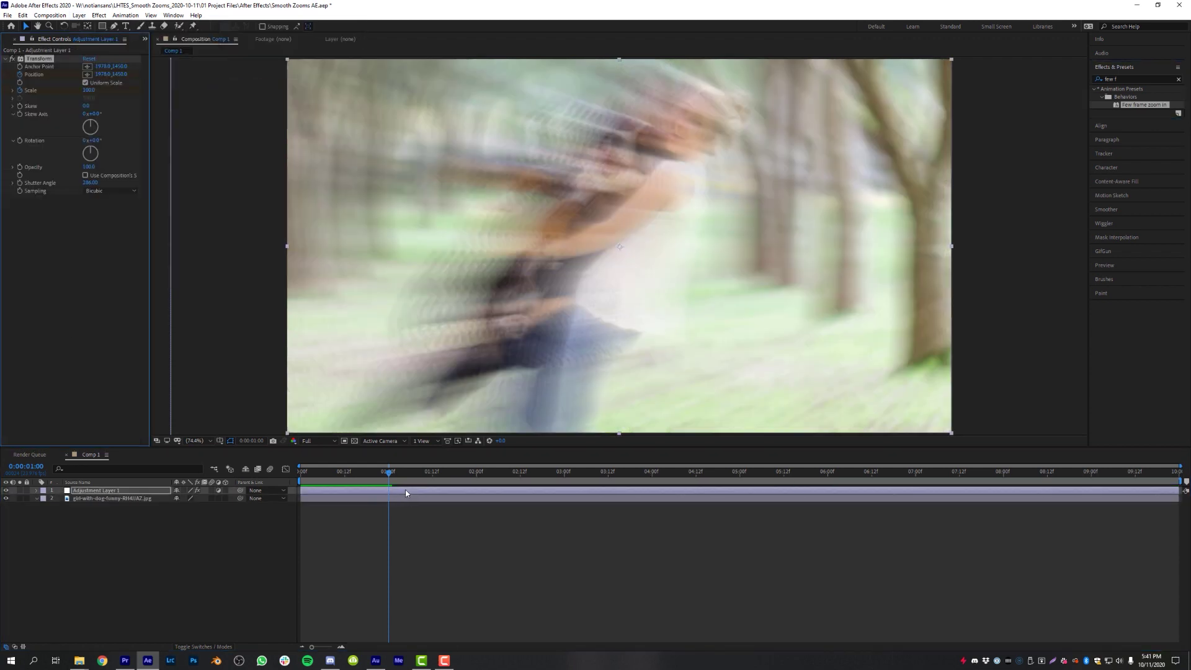
{"action": "left_click", "coordinate": [407, 491]}
{"action": "key", "text": "u"}
{"action": "key", "text": "space"}
{"action": "key", "text": "space"}
{"action": "left_click", "coordinate": [407, 491]}
{"action": "left_click", "coordinate": [429, 523]}
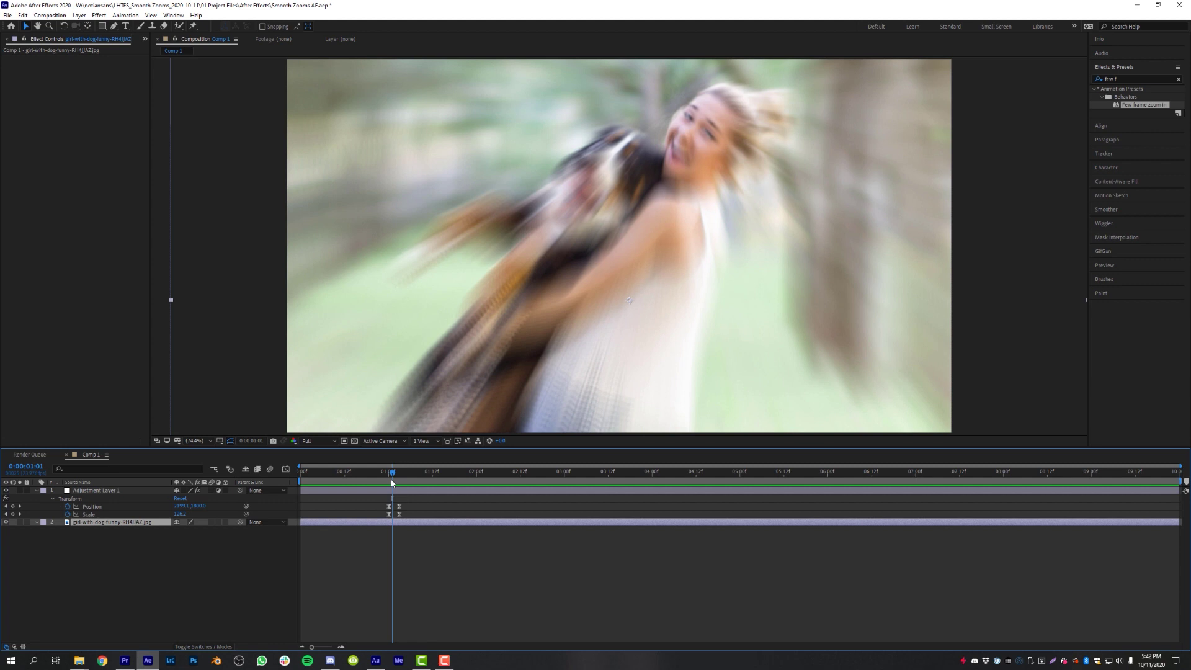
Delete the adjustment layer carrying the preset zoom and add a fresh adjustment layer above the photo
{"action": "left_click", "coordinate": [392, 490]}
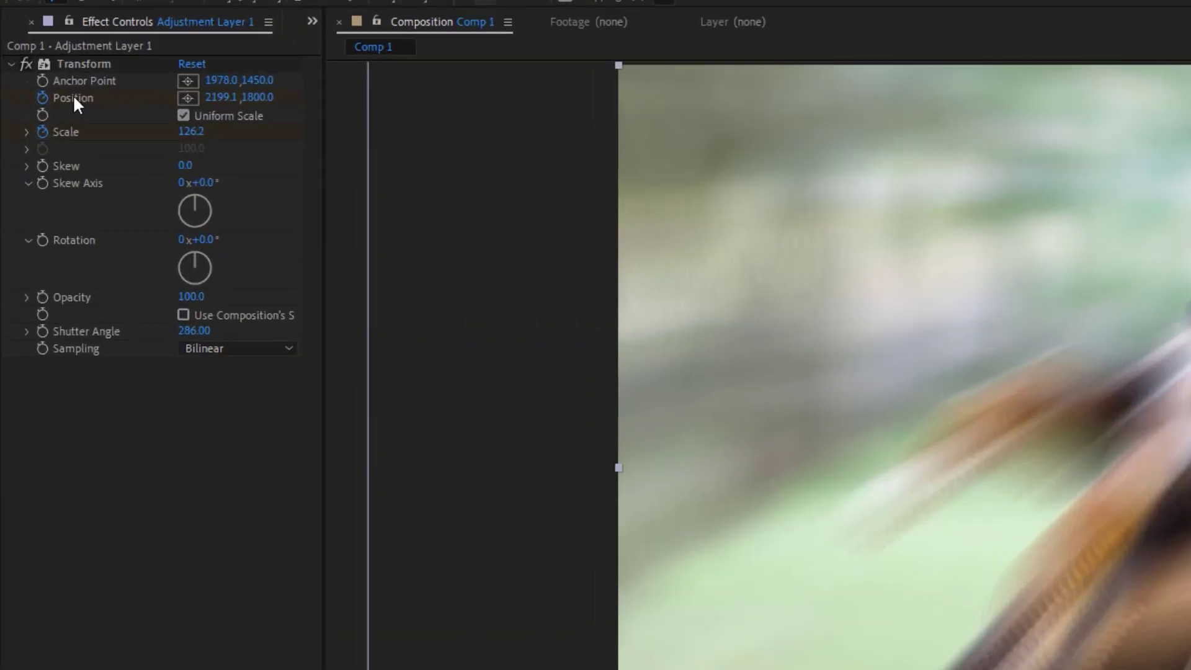
{"action": "right_click", "coordinate": [34, 75]}
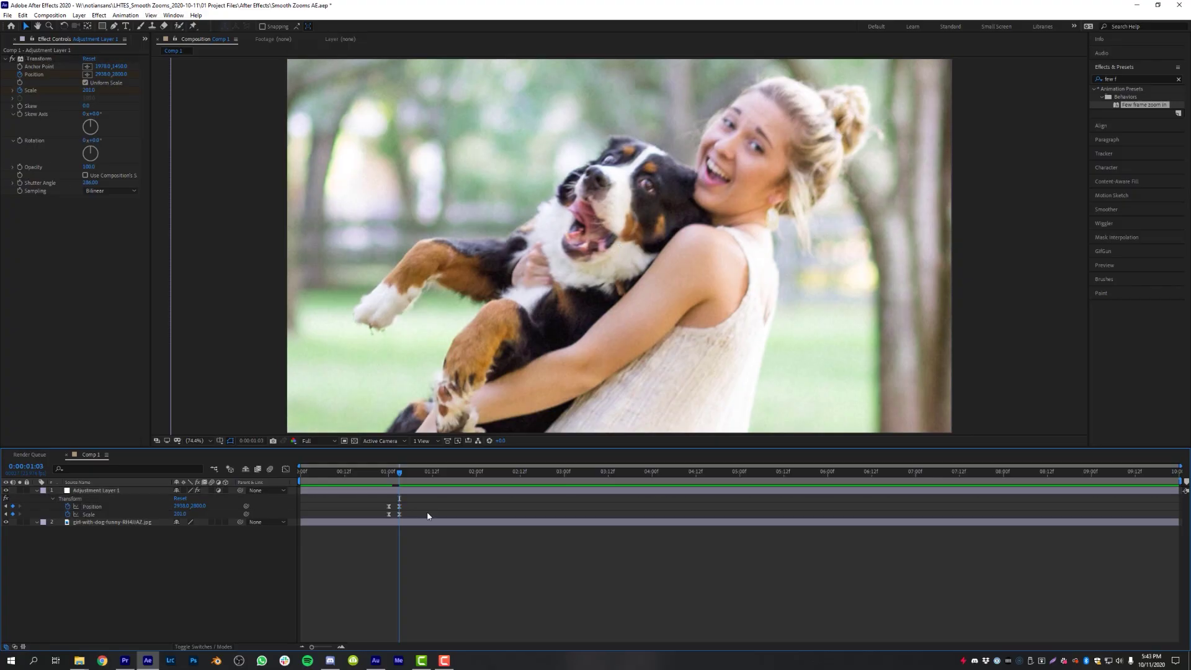
{"action": "left_click", "coordinate": [398, 494]}
{"action": "key", "text": "Delete"}
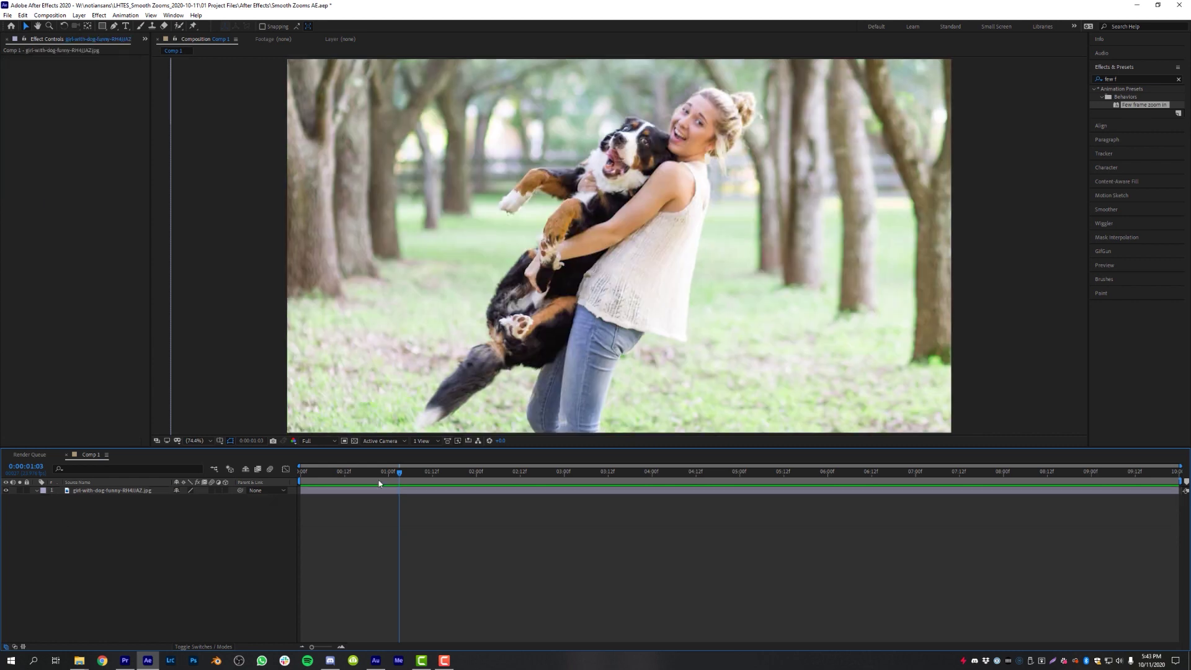
{"action": "left_click", "coordinate": [78, 14]}
{"action": "mouse_move", "coordinate": [93, 31]}
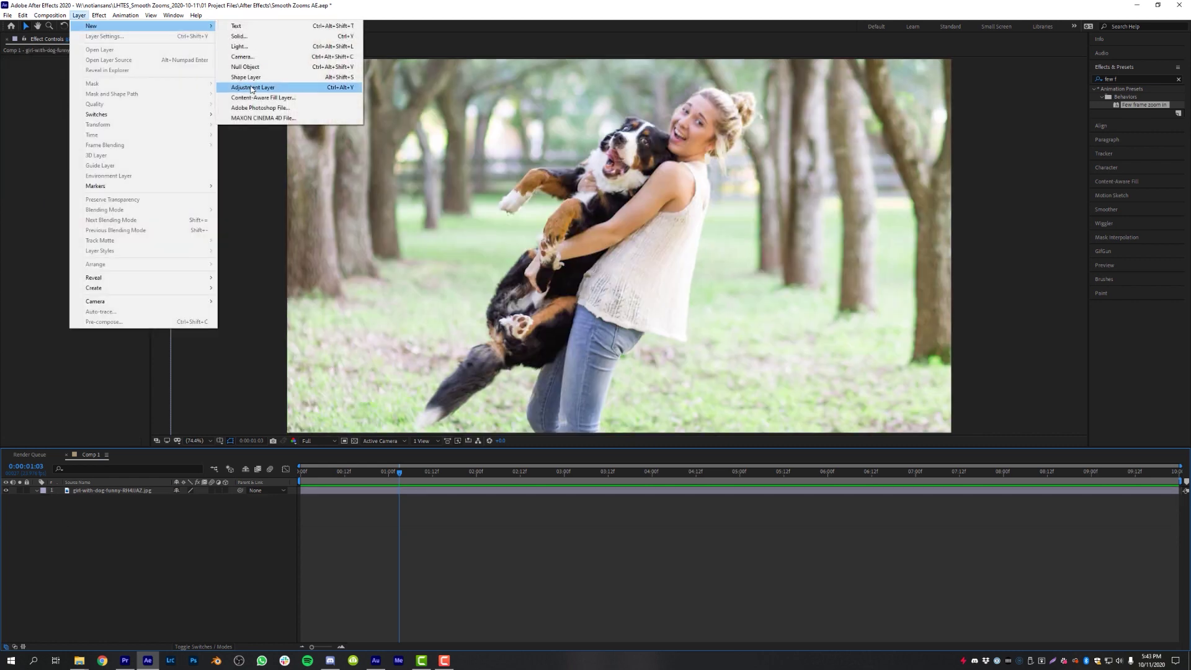
{"action": "left_click", "coordinate": [254, 87]}
{"action": "left_click", "coordinate": [282, 88]}
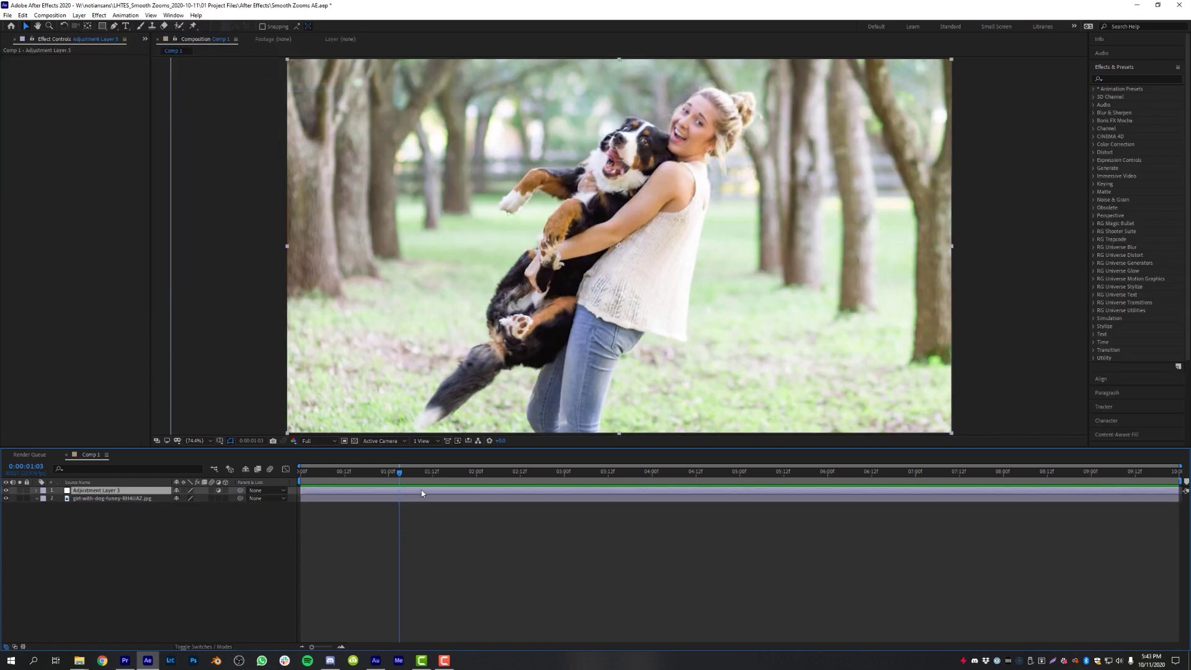
Apply the Transform effect to the new adjustment layer and animate its Scale up to 420 at 0:00:01:08
{"action": "key", "text": "ctrl+space"}
{"action": "type", "text": "tran"}
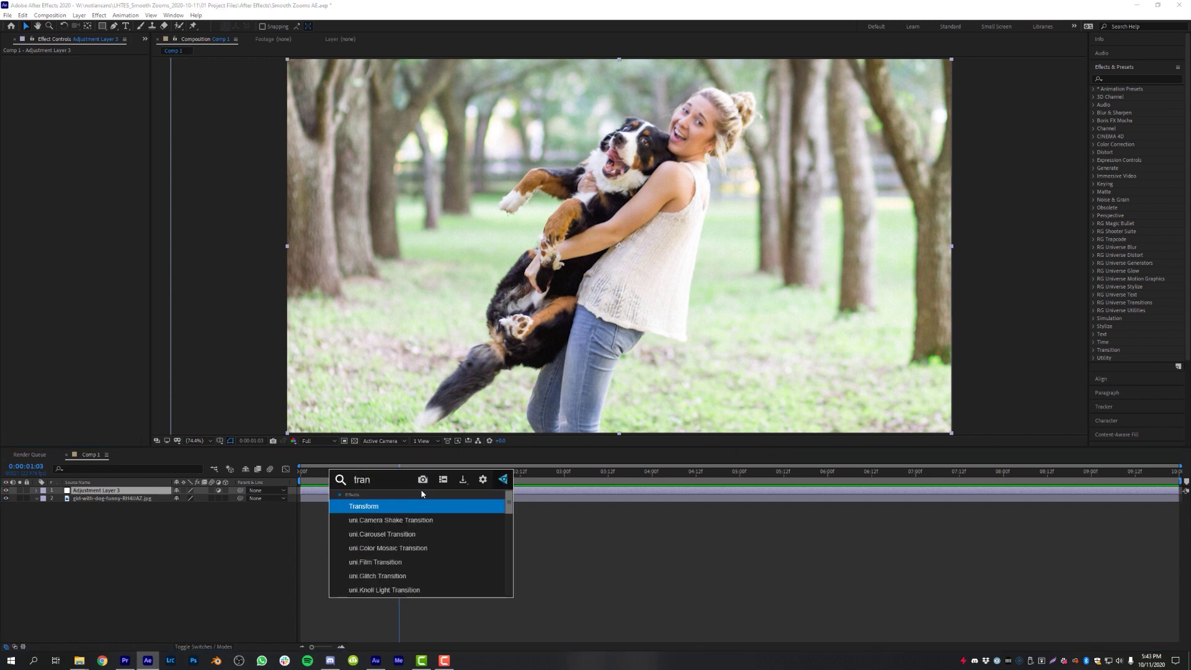
{"action": "key", "text": "Return"}
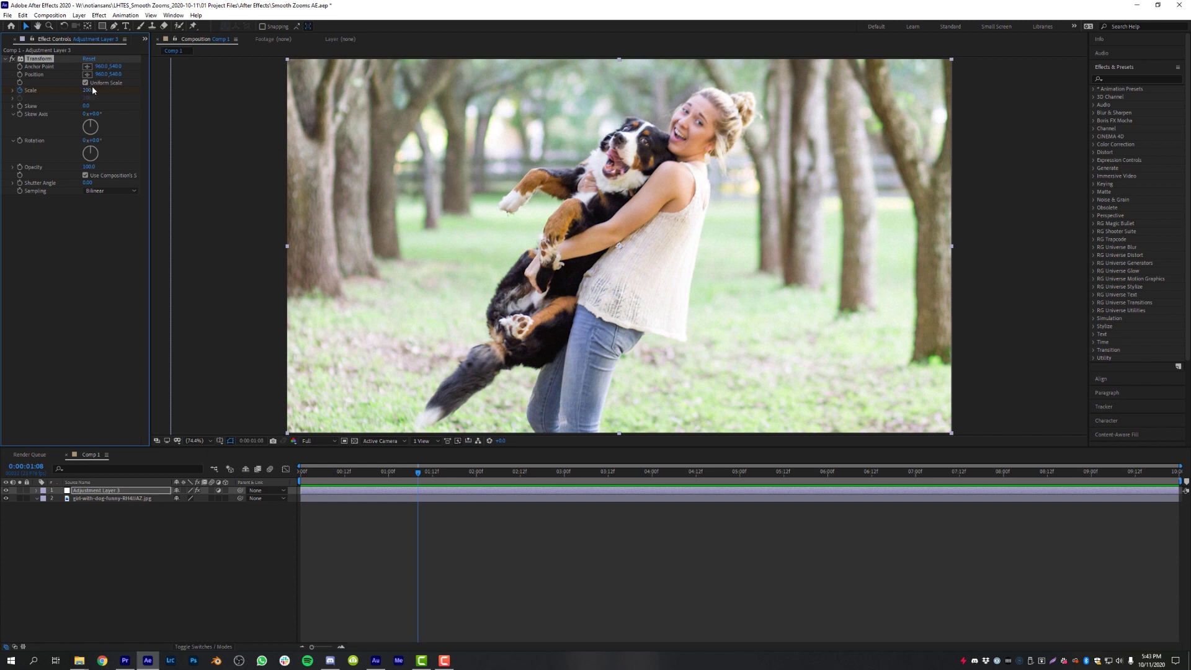
{"action": "left_click_drag", "start_coordinate": [93, 90], "coordinate": [243, 93]}
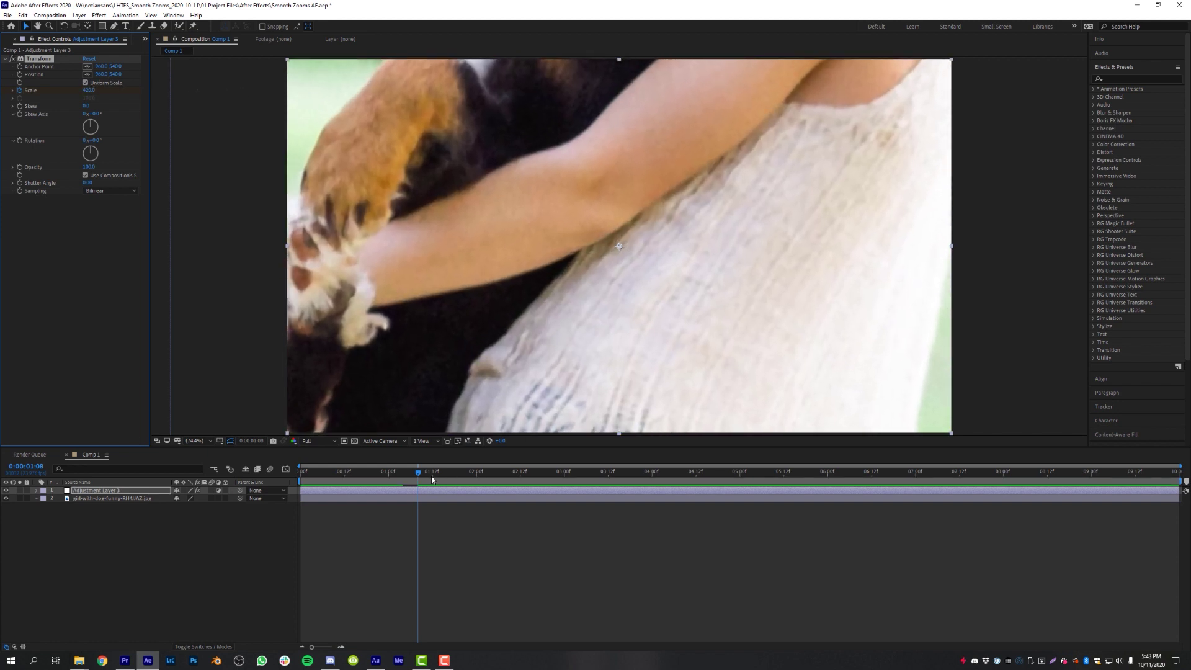
Reveal the adjustment layer's Scale keyframes, apply Easy Ease to them, and scrub through the zoom
{"action": "left_click", "coordinate": [422, 493]}
{"action": "key", "text": "u"}
{"action": "left_click_drag", "start_coordinate": [417, 473], "coordinate": [390, 515]}
{"action": "key", "text": "F9"}
{"action": "left_click_drag", "start_coordinate": [403, 473], "coordinate": [399, 475]}
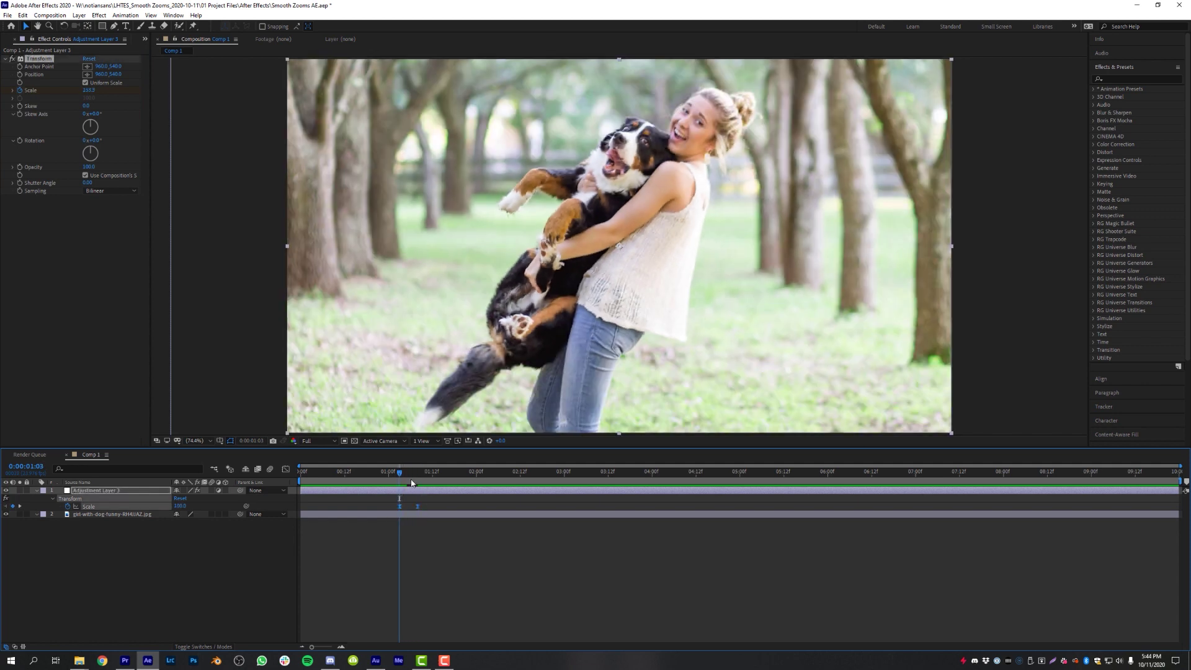
{"action": "left_click", "coordinate": [409, 498]}
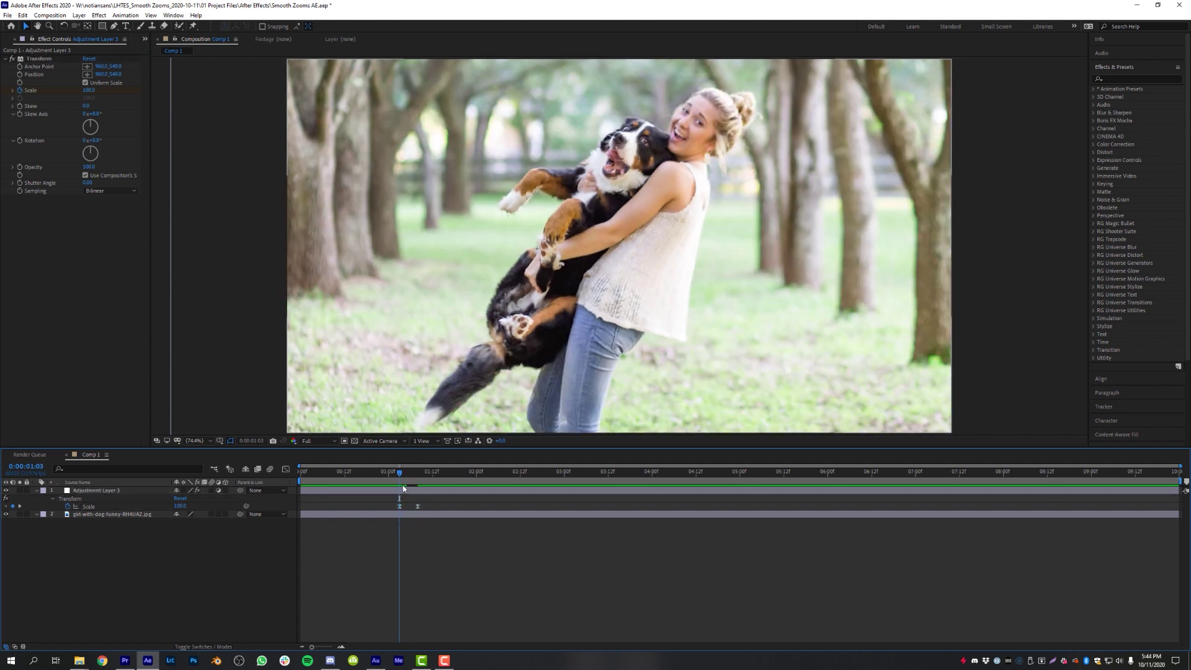
Reshape the Scale value curve to rise steeply at the first keyframe and level out slowly into the last, then preview the zoom
{"action": "left_click", "coordinate": [89, 507]}
{"action": "left_click", "coordinate": [285, 469]}
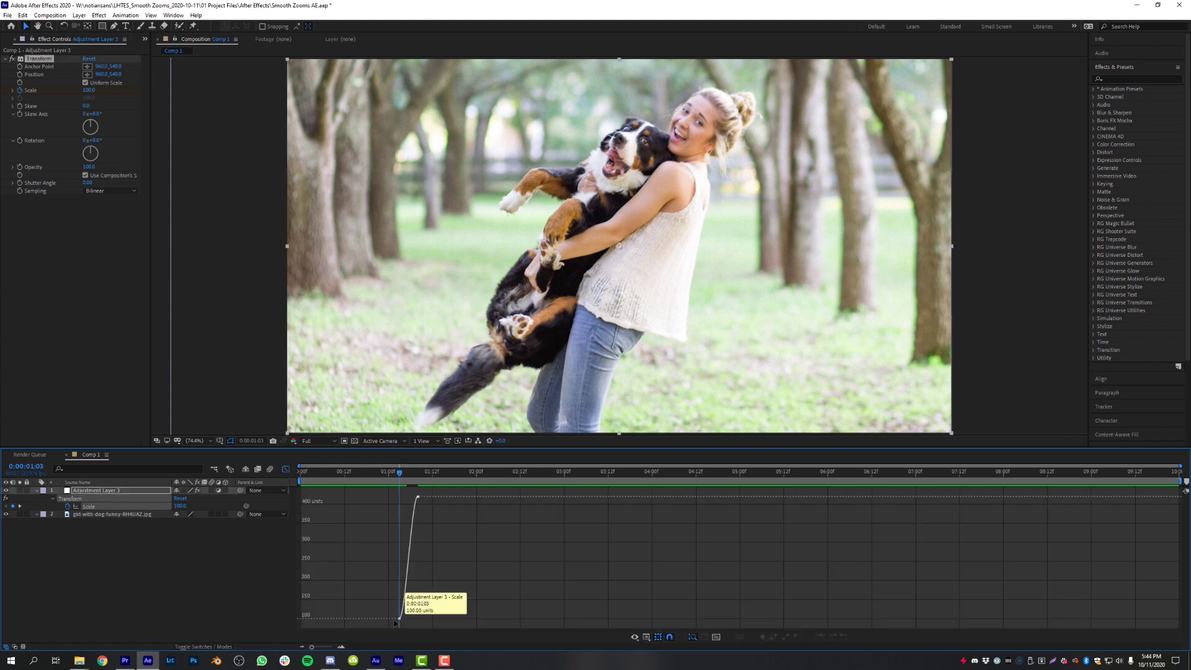
{"action": "left_click_drag", "start_coordinate": [312, 647], "coordinate": [332, 648]}
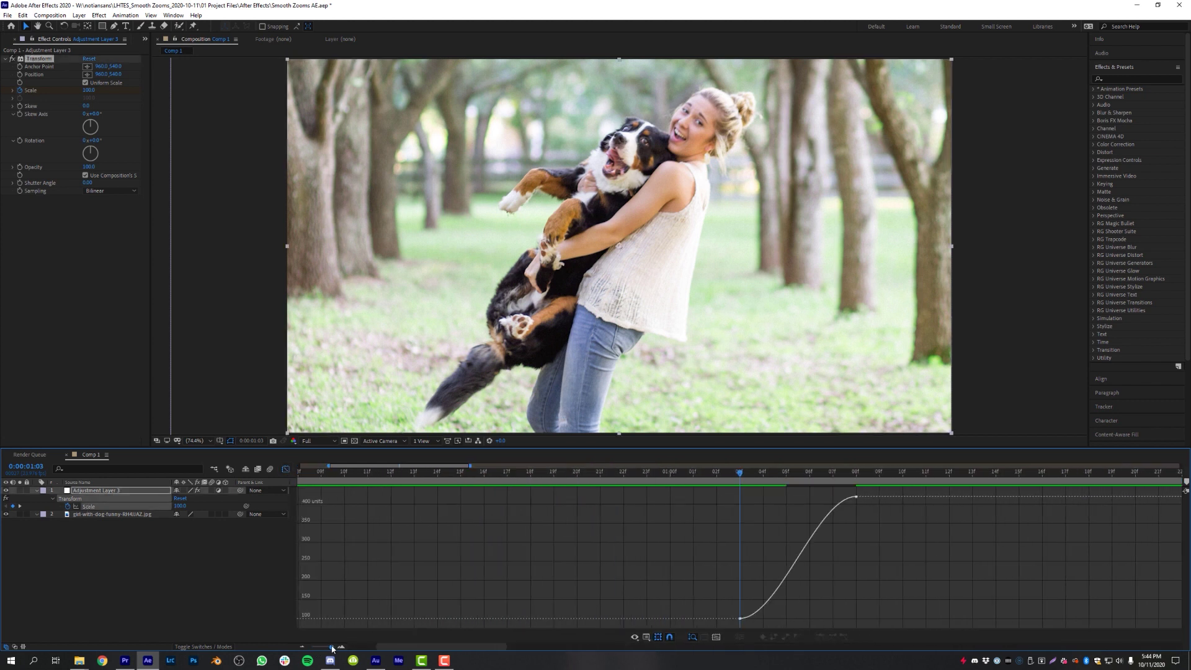
{"action": "left_click", "coordinate": [741, 619]}
{"action": "left_click_drag", "start_coordinate": [777, 617], "coordinate": [718, 547]}
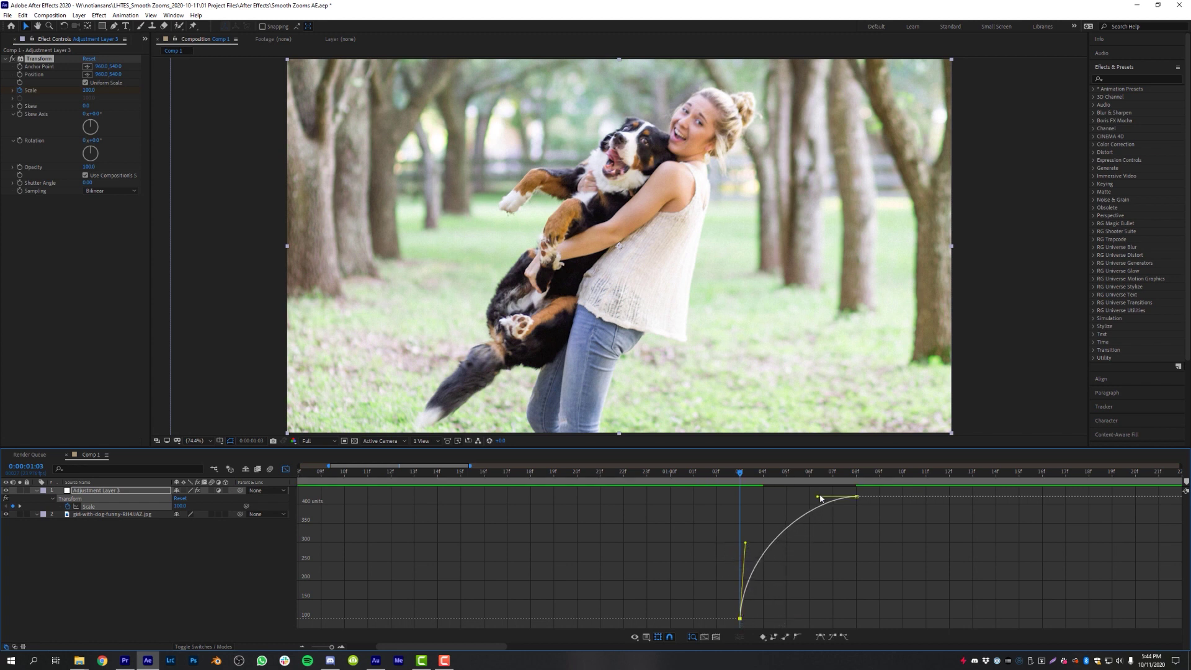
{"action": "left_click_drag", "start_coordinate": [810, 496], "coordinate": [769, 496]}
{"action": "left_click", "coordinate": [695, 472]}
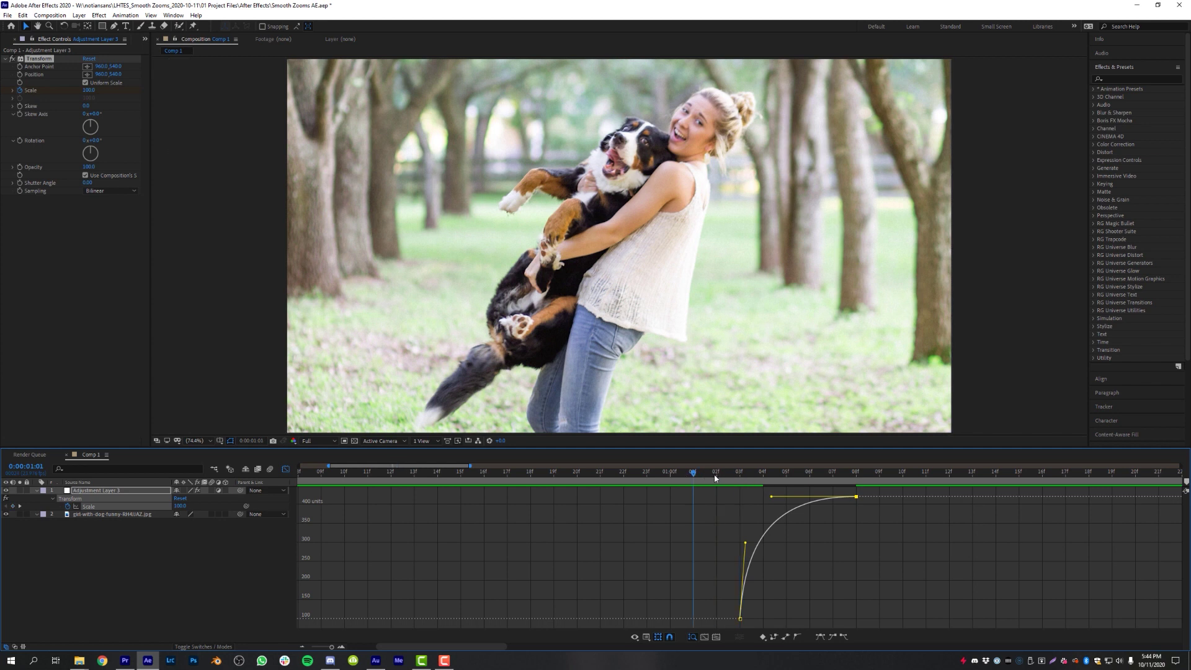
{"action": "left_click", "coordinate": [739, 473]}
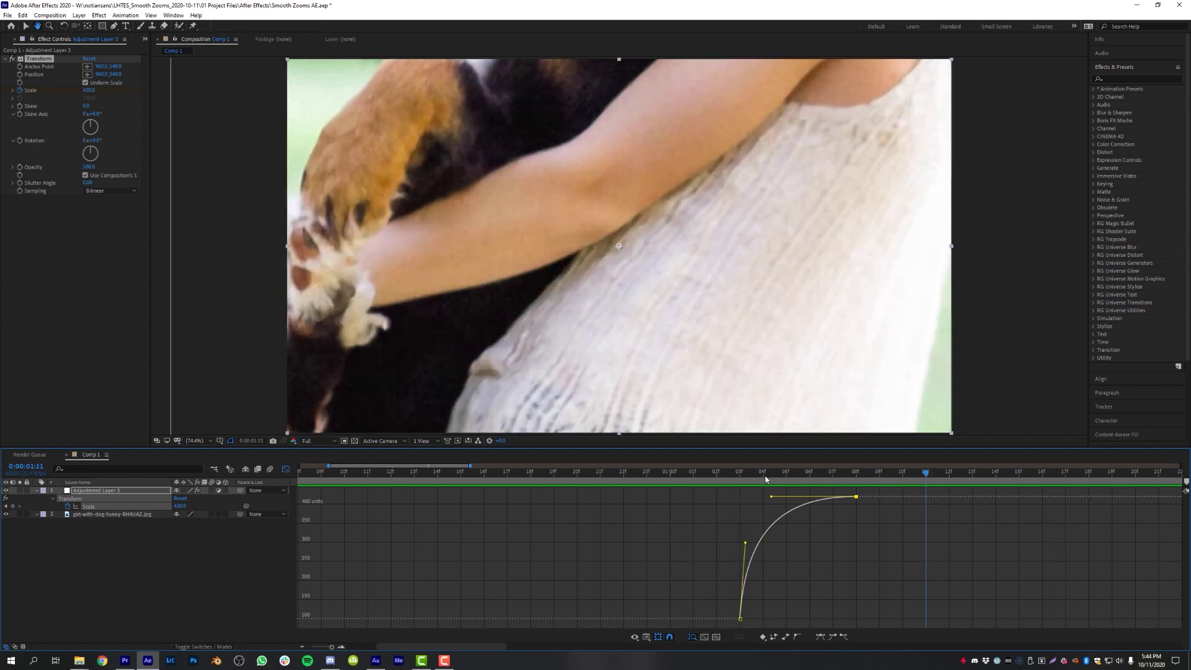
{"action": "left_click", "coordinate": [285, 469]}
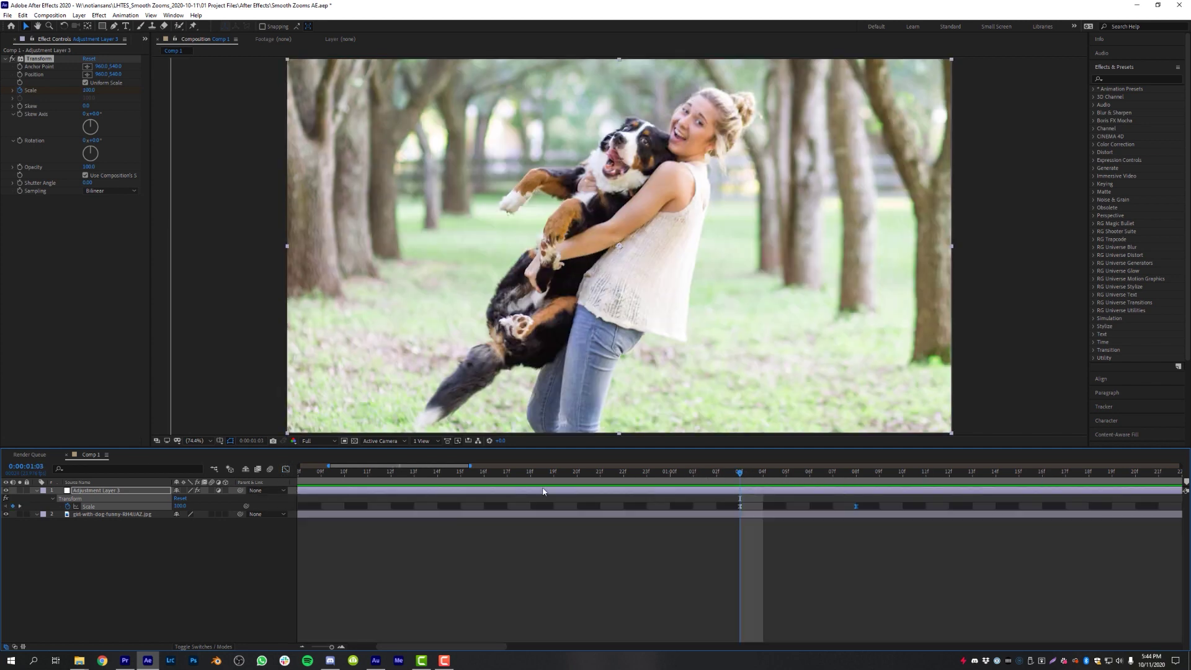
Keyframe the photo layer's Position at 0:00:01:03 and move it to 886.0, 975.8 at 0:00:01:08, framing the faces
{"action": "left_click", "coordinate": [754, 514]}
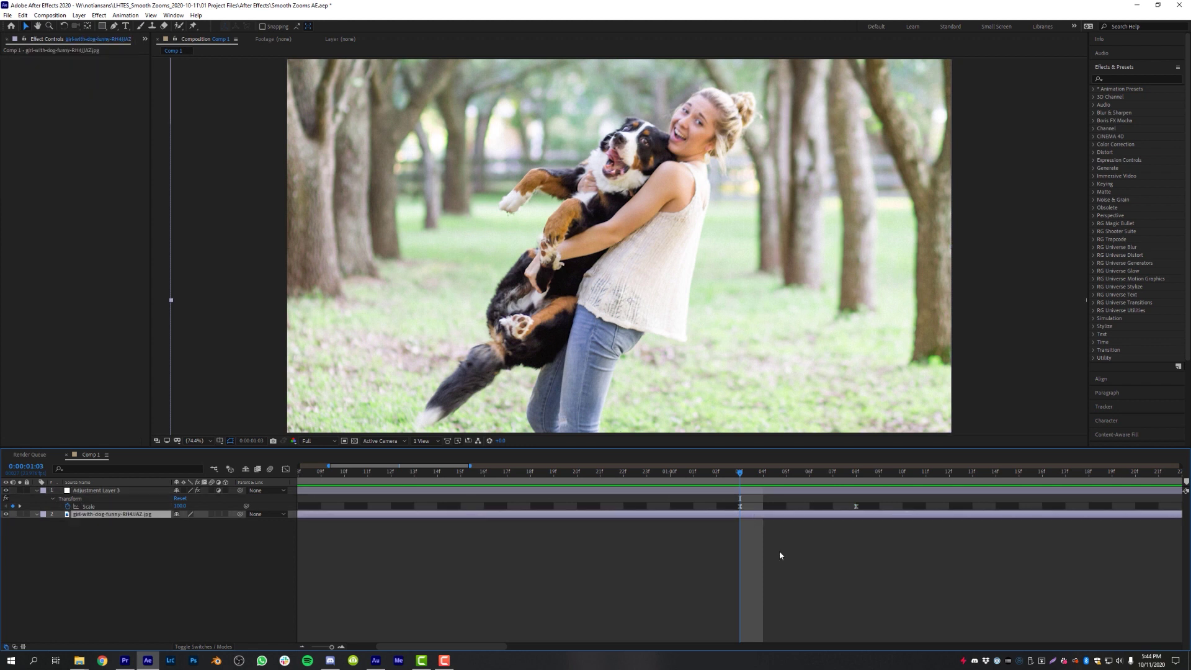
{"action": "key", "text": "alt+shift+p"}
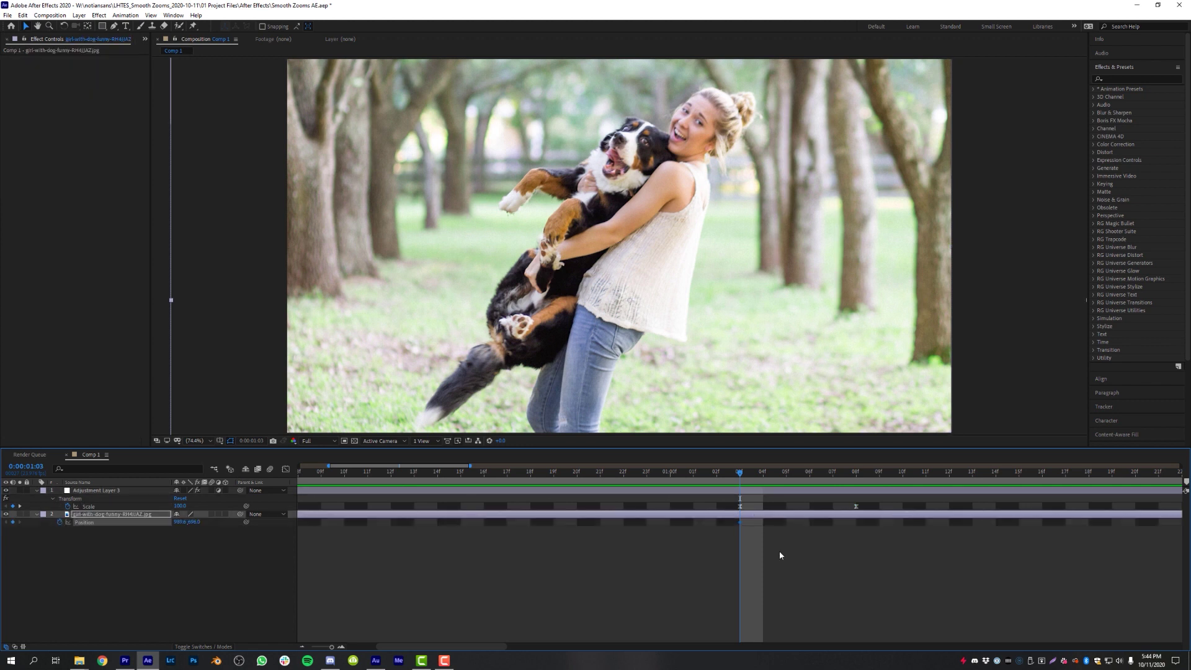
{"action": "left_click", "coordinate": [857, 474]}
{"action": "left_click_drag", "start_coordinate": [680, 176], "coordinate": [643, 270]}
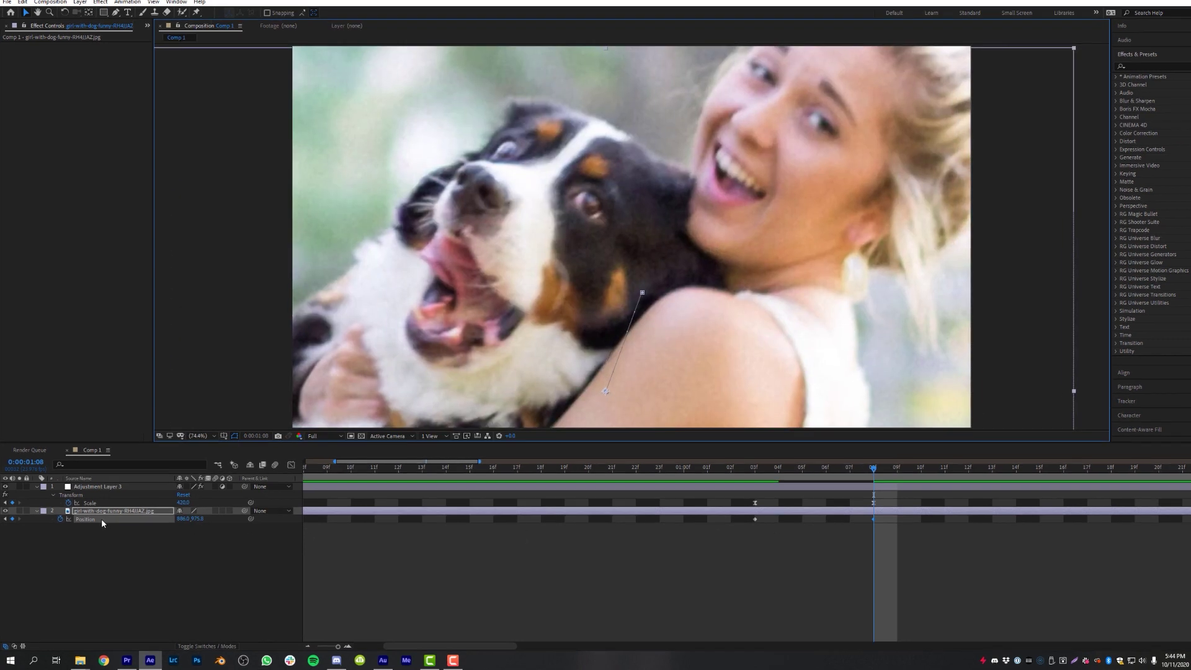
Separate the photo's Position into X and Y dimensions, apply Easy Ease to all their keyframes, and scrub through the move
{"action": "right_click", "coordinate": [101, 522]}
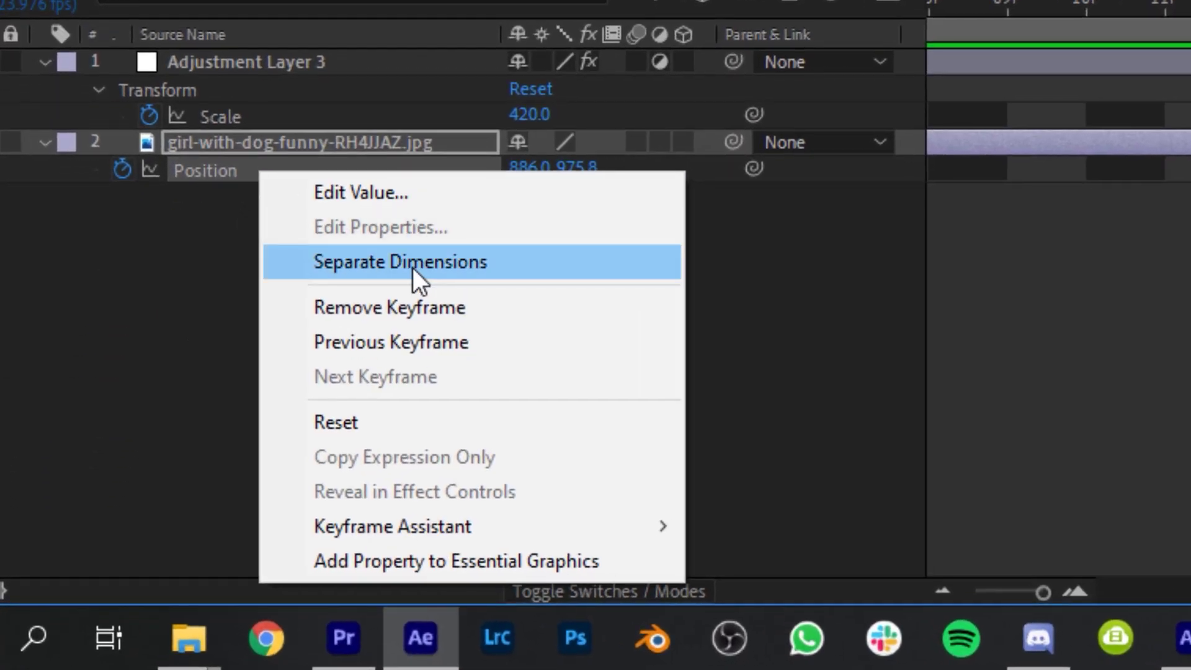
{"action": "left_click", "coordinate": [411, 266]}
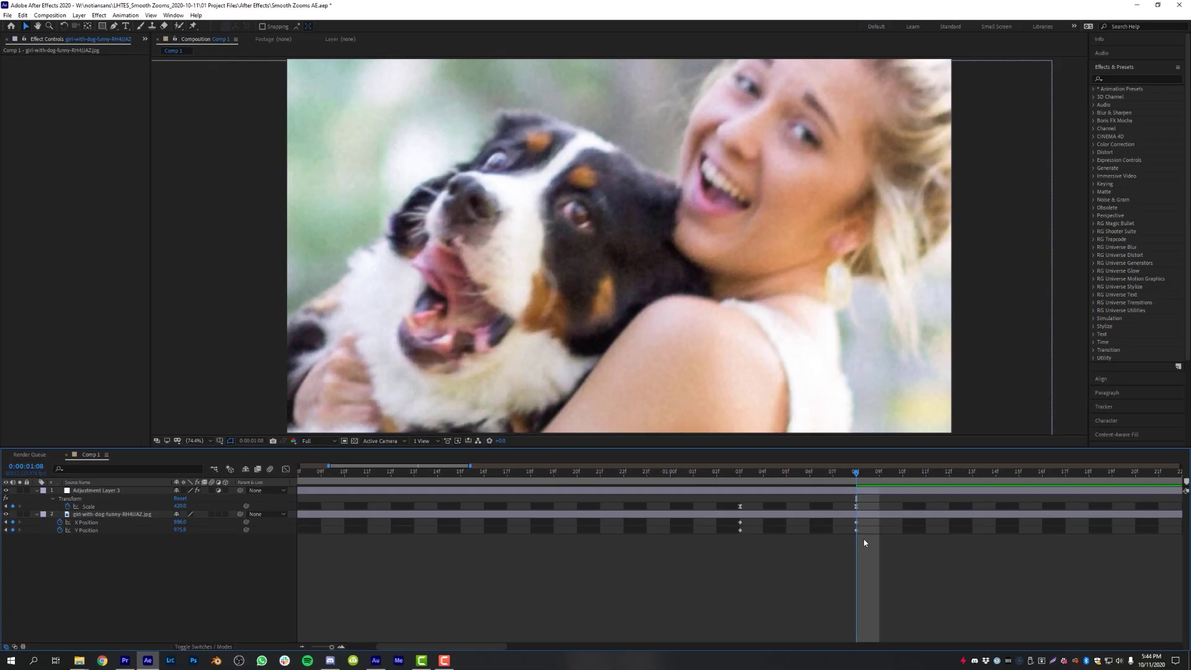
{"action": "left_click_drag", "start_coordinate": [871, 526], "coordinate": [724, 538]}
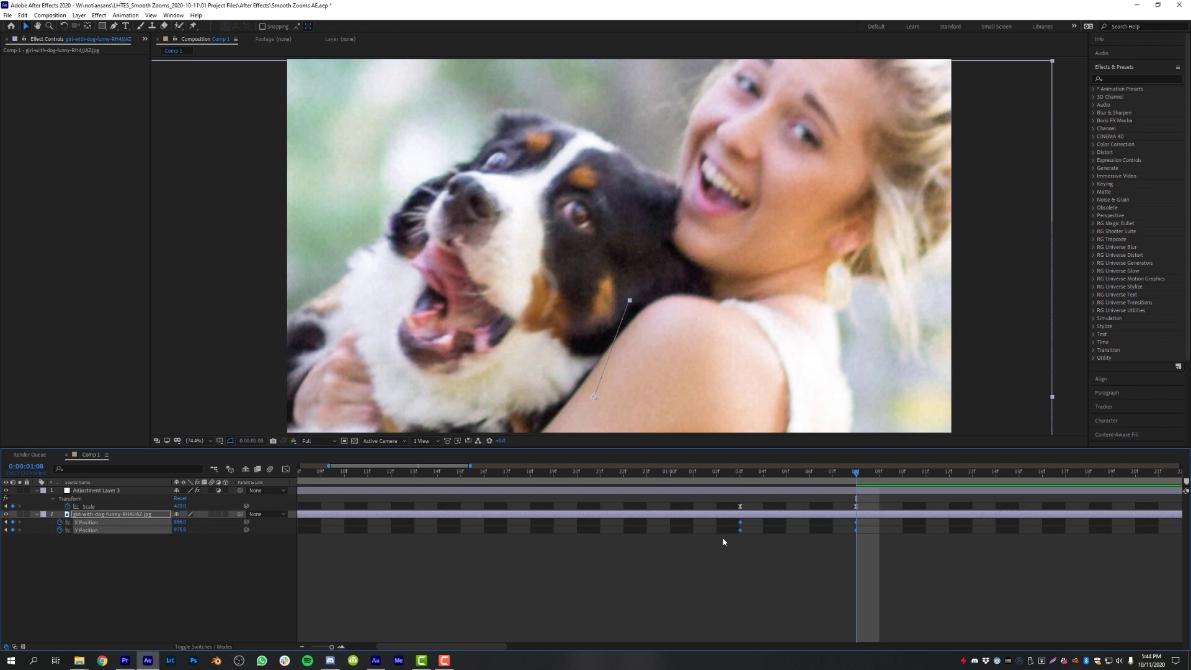
{"action": "key", "text": "F9"}
{"action": "left_click", "coordinate": [722, 538]}
{"action": "left_click_drag", "start_coordinate": [743, 473], "coordinate": [786, 471]}
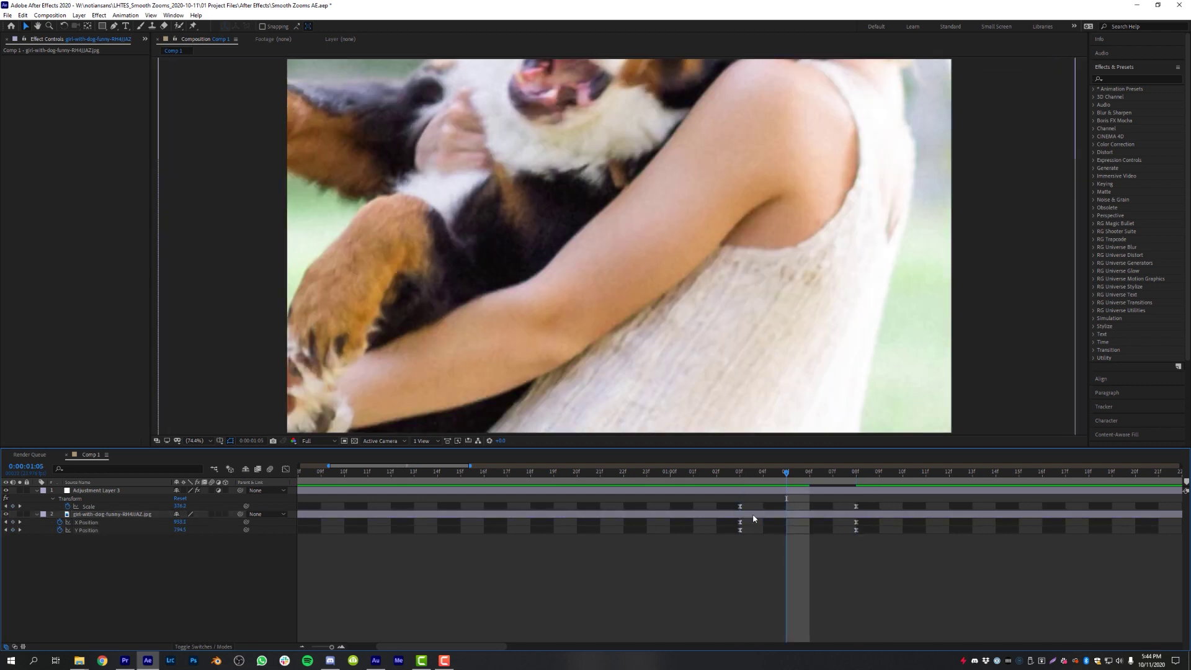
Reshape the photo's Y Position curve for a steep start and a long, gentle finish, and preview the move
{"action": "left_click", "coordinate": [753, 515]}
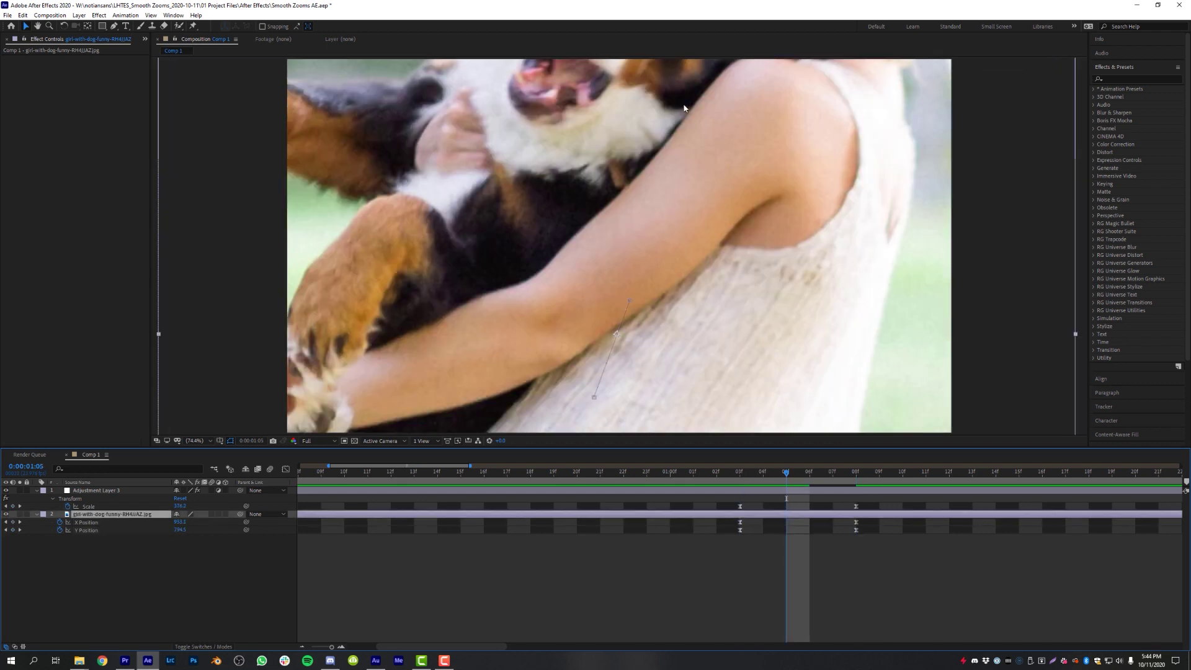
{"action": "left_click", "coordinate": [89, 531]}
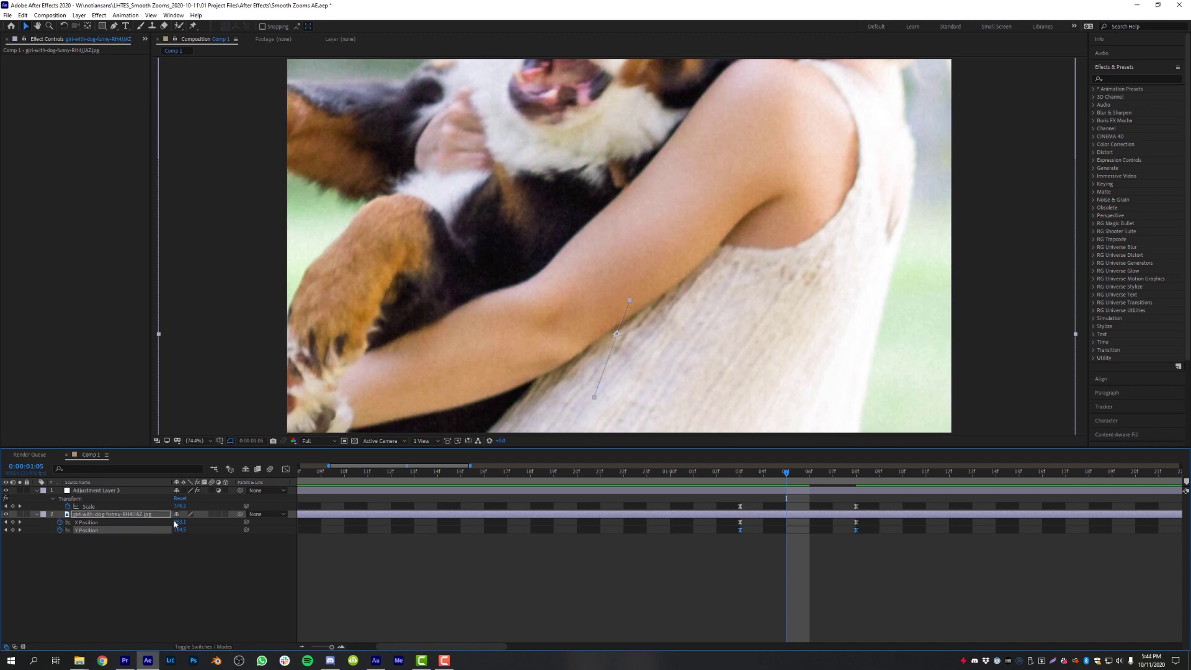
{"action": "left_click", "coordinate": [285, 469]}
{"action": "left_click", "coordinate": [739, 619]}
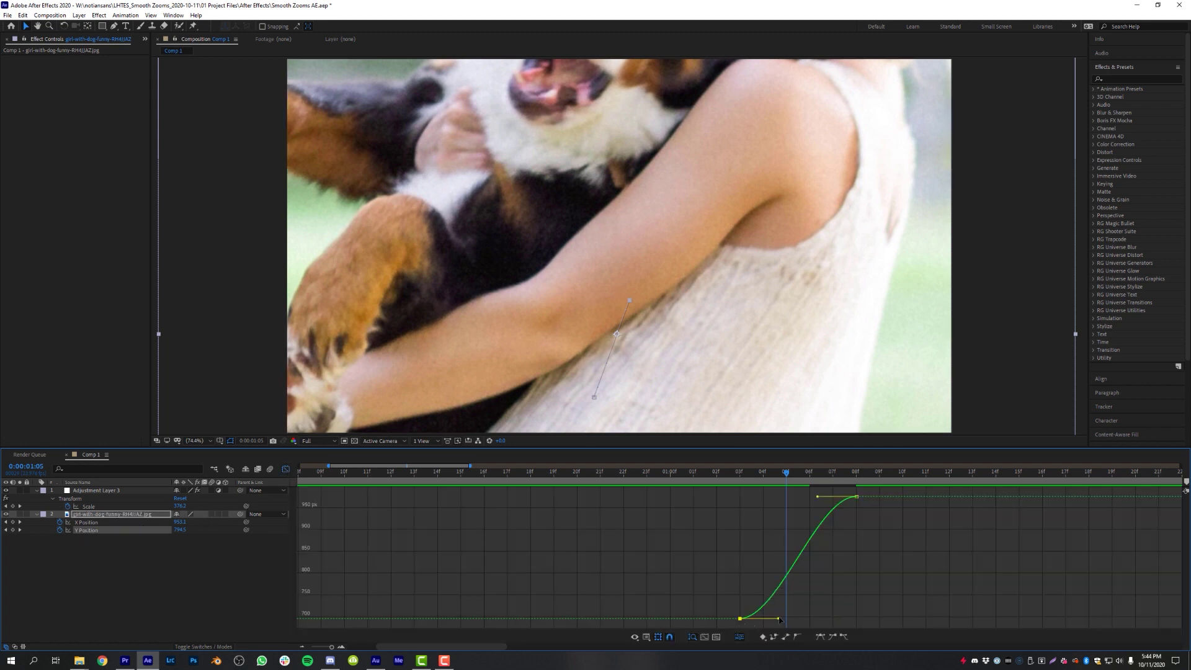
{"action": "left_click_drag", "start_coordinate": [780, 619], "coordinate": [716, 532]}
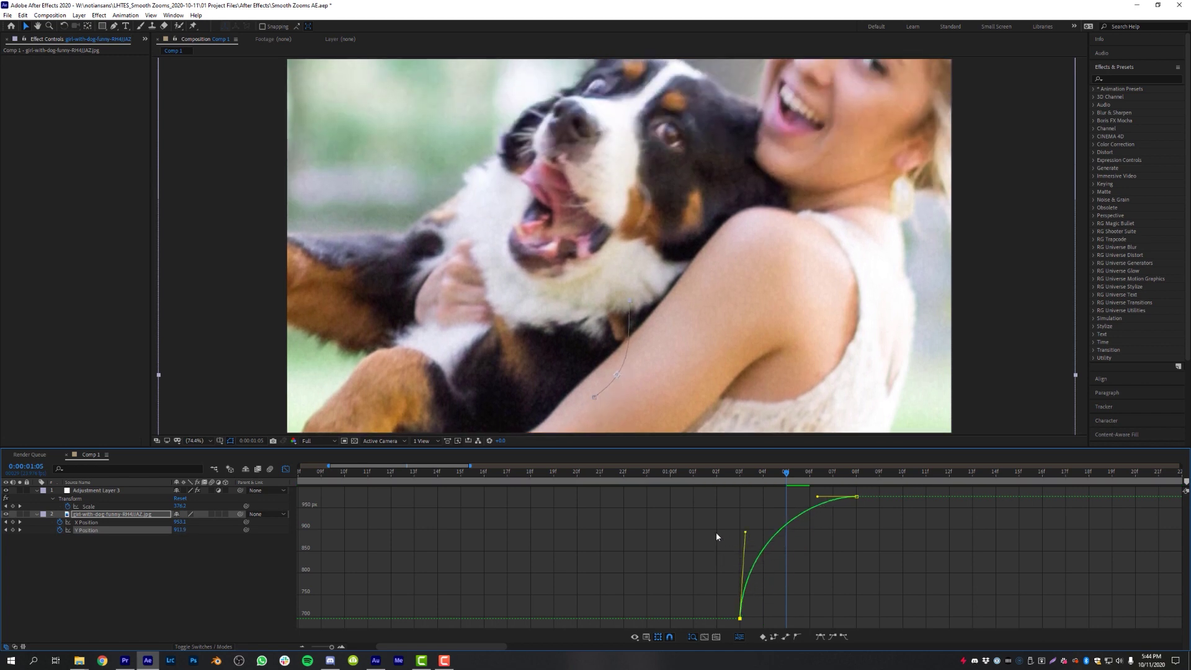
{"action": "left_click_drag", "start_coordinate": [817, 496], "coordinate": [764, 496]}
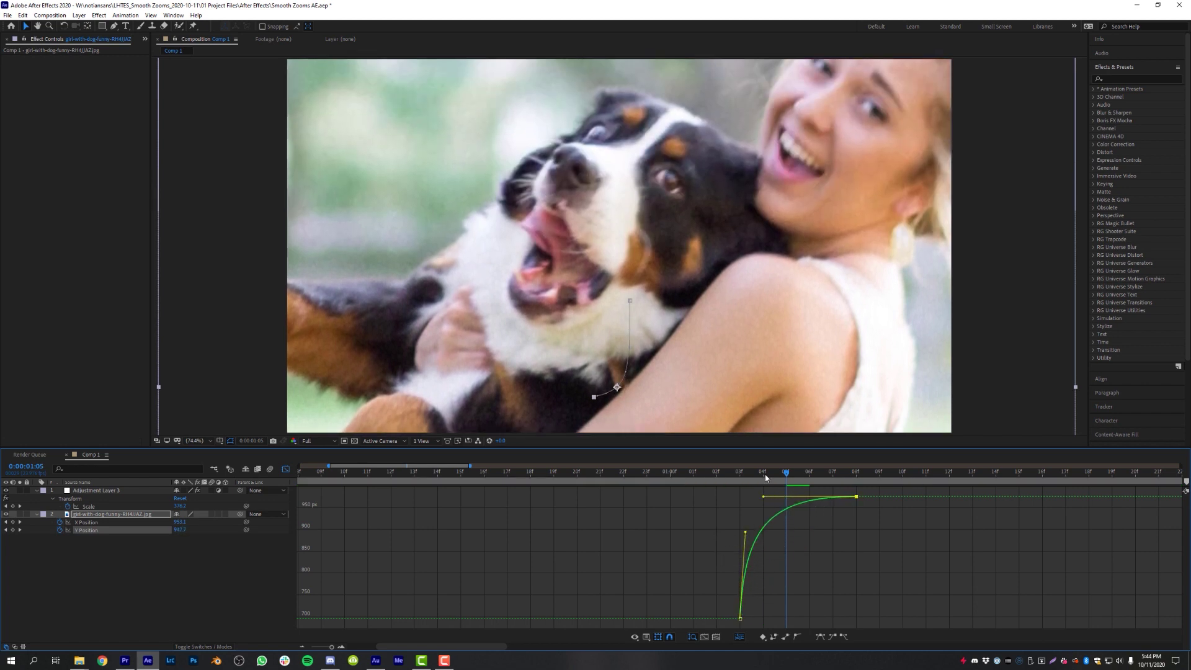
{"action": "left_click", "coordinate": [715, 473]}
{"action": "key", "text": "space"}
{"action": "left_click_drag", "start_coordinate": [766, 475], "coordinate": [783, 475]}
Reshape the photo's X Position curve to fall steeply at the start and flatten gradually toward the last keyframe
{"action": "left_click", "coordinate": [87, 523]}
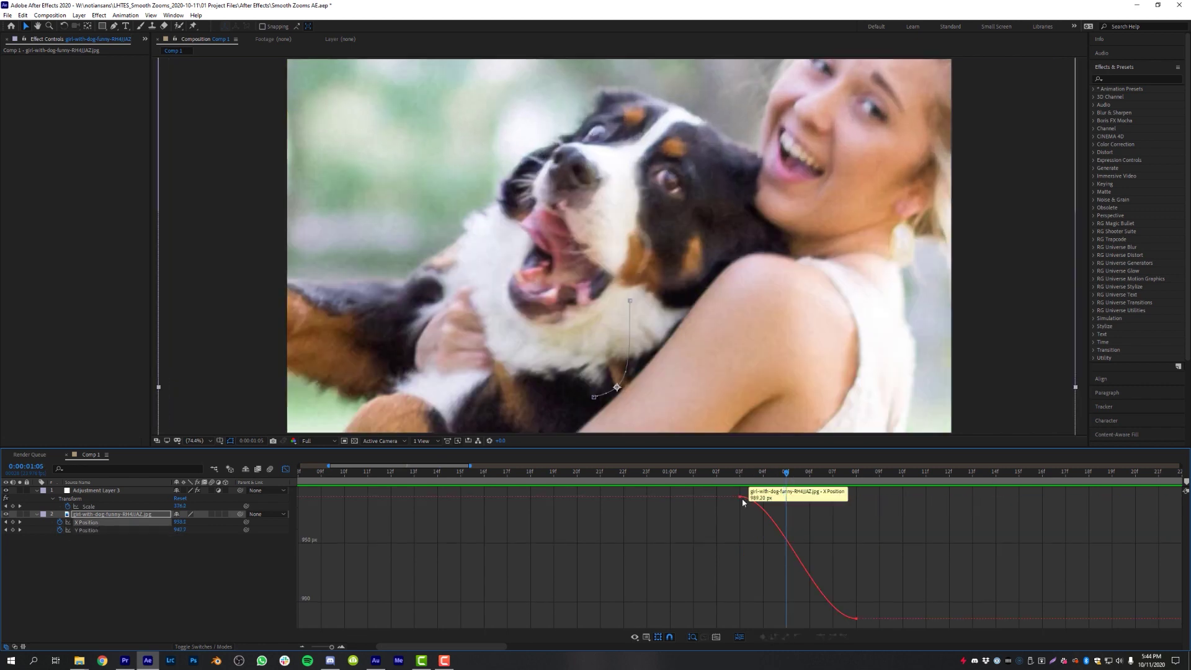
{"action": "left_click_drag", "start_coordinate": [778, 497], "coordinate": [745, 568]}
{"action": "left_click_drag", "start_coordinate": [819, 618], "coordinate": [772, 618]}
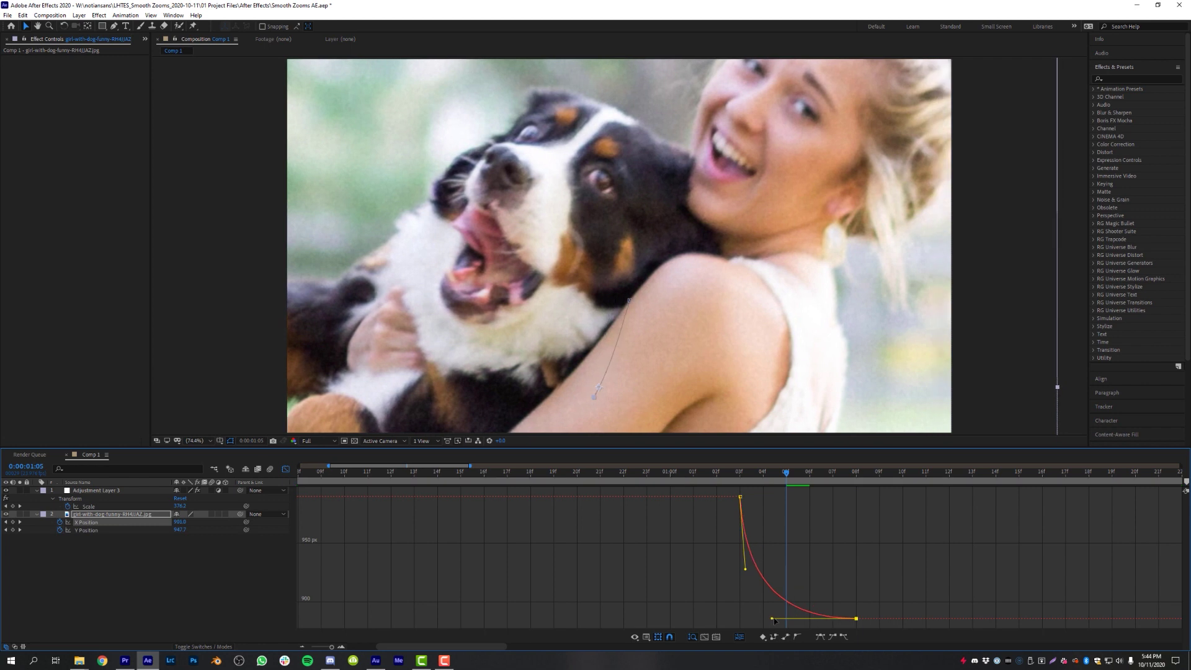
{"action": "left_click", "coordinate": [739, 473]}
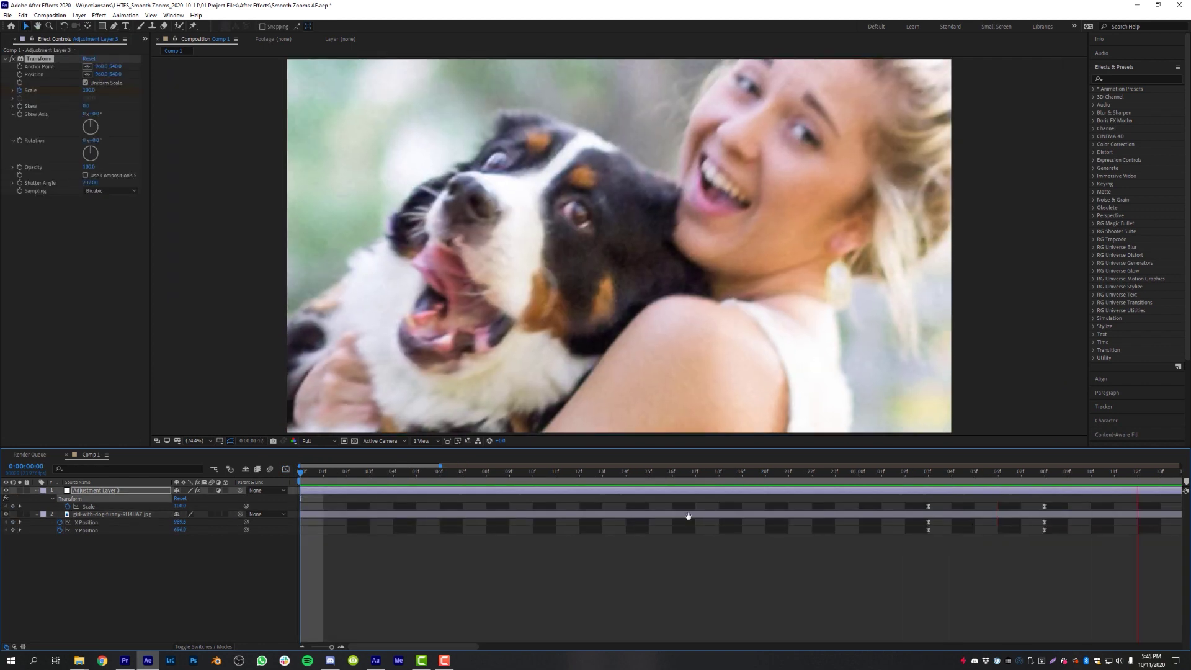
Inspect the motion-blurred zoom around 0:00:01:05 and compare the photo's X Position and Y Position value curves
{"action": "left_click_drag", "start_coordinate": [330, 647], "coordinate": [321, 647]}
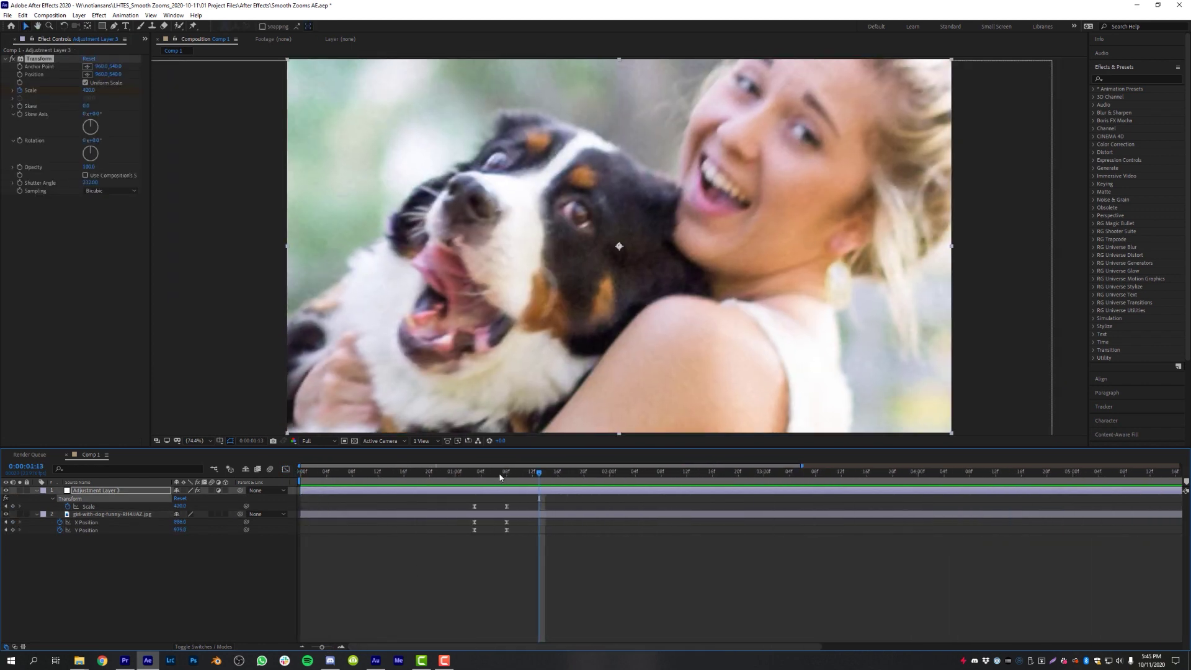
{"action": "mouse_move", "coordinate": [500, 477]}
{"action": "left_mouse_down"}
{"action": "mouse_move", "coordinate": [473, 477]}
{"action": "mouse_move", "coordinate": [504, 482]}
{"action": "mouse_move", "coordinate": [487, 484]}
{"action": "left_mouse_up"}
{"action": "left_click", "coordinate": [88, 522]}
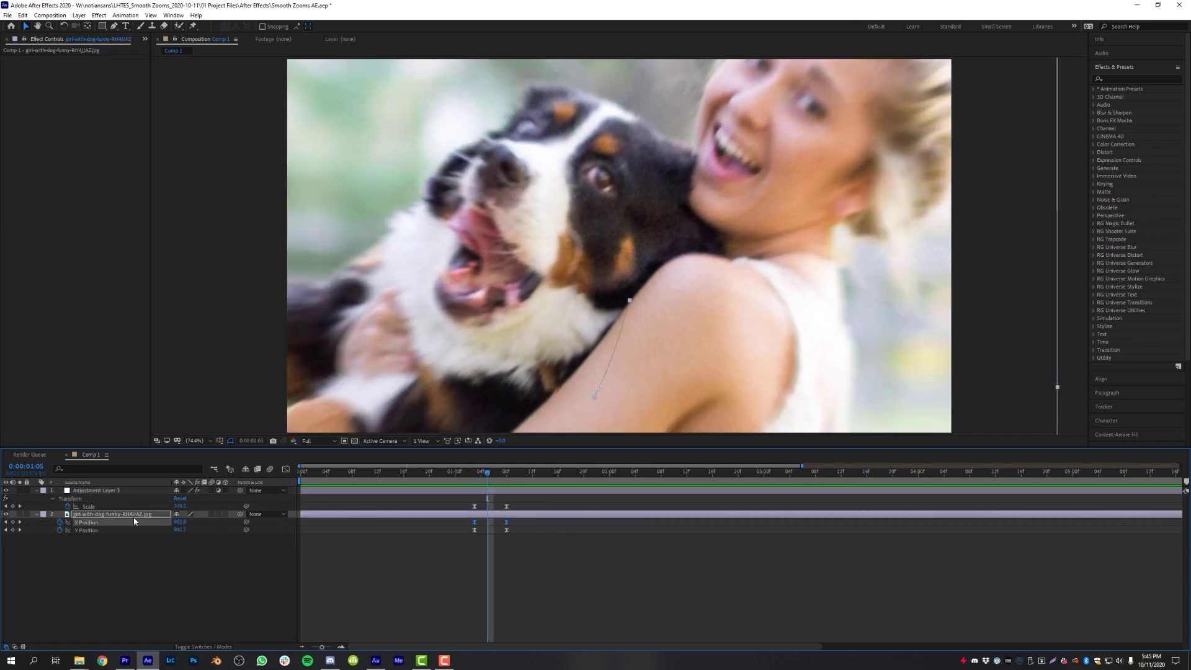
{"action": "left_click", "coordinate": [285, 470]}
{"action": "left_click", "coordinate": [96, 531]}
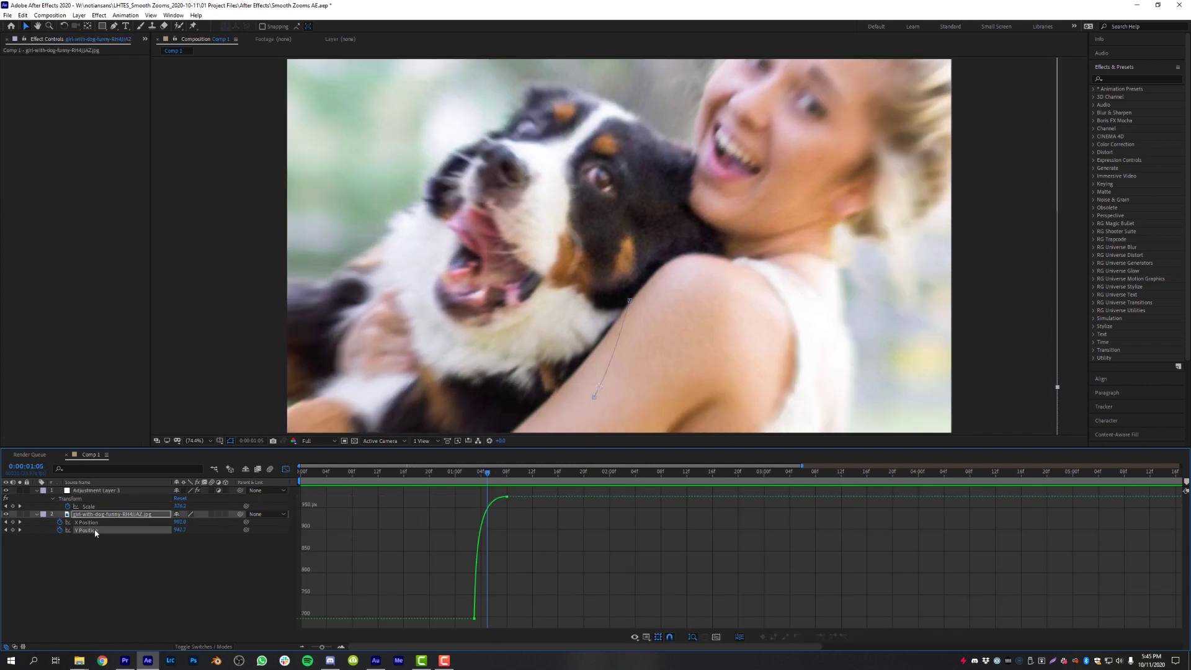
{"action": "left_click", "coordinate": [89, 524]}
{"action": "left_click", "coordinate": [91, 531]}
{"action": "left_click", "coordinate": [90, 524]}
{"action": "left_click", "coordinate": [86, 531]}
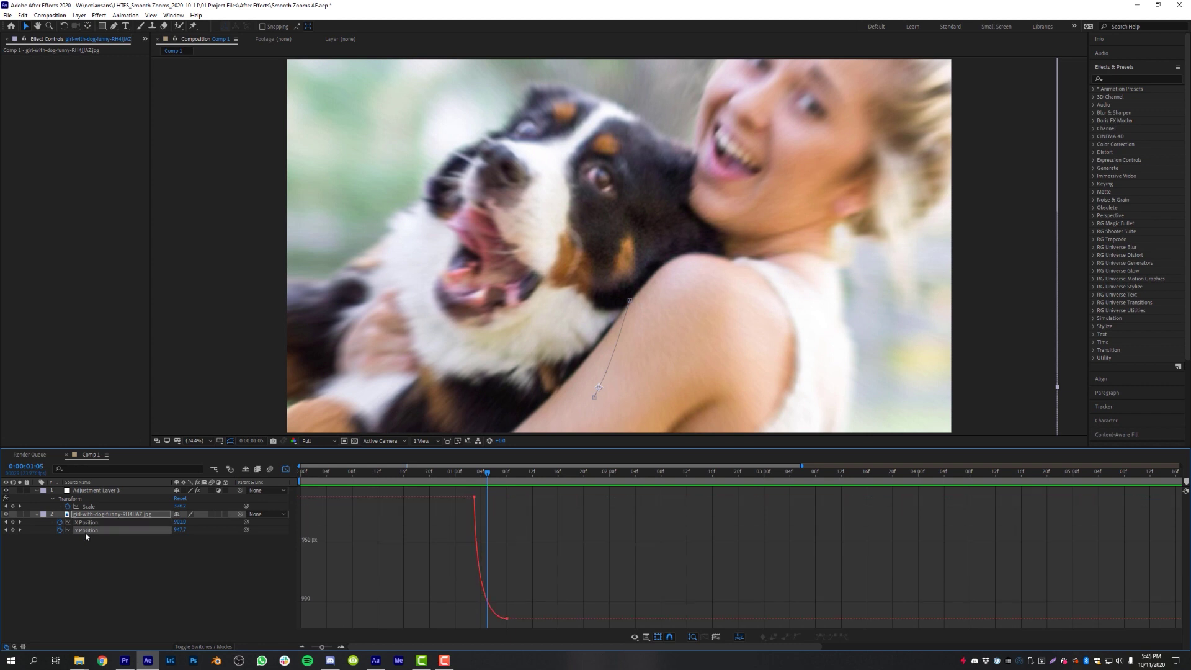
{"action": "left_click", "coordinate": [90, 523]}
{"action": "left_click", "coordinate": [88, 531]}
{"action": "left_click", "coordinate": [88, 524]}
{"action": "left_click", "coordinate": [90, 532]}
{"action": "left_click", "coordinate": [88, 524]}
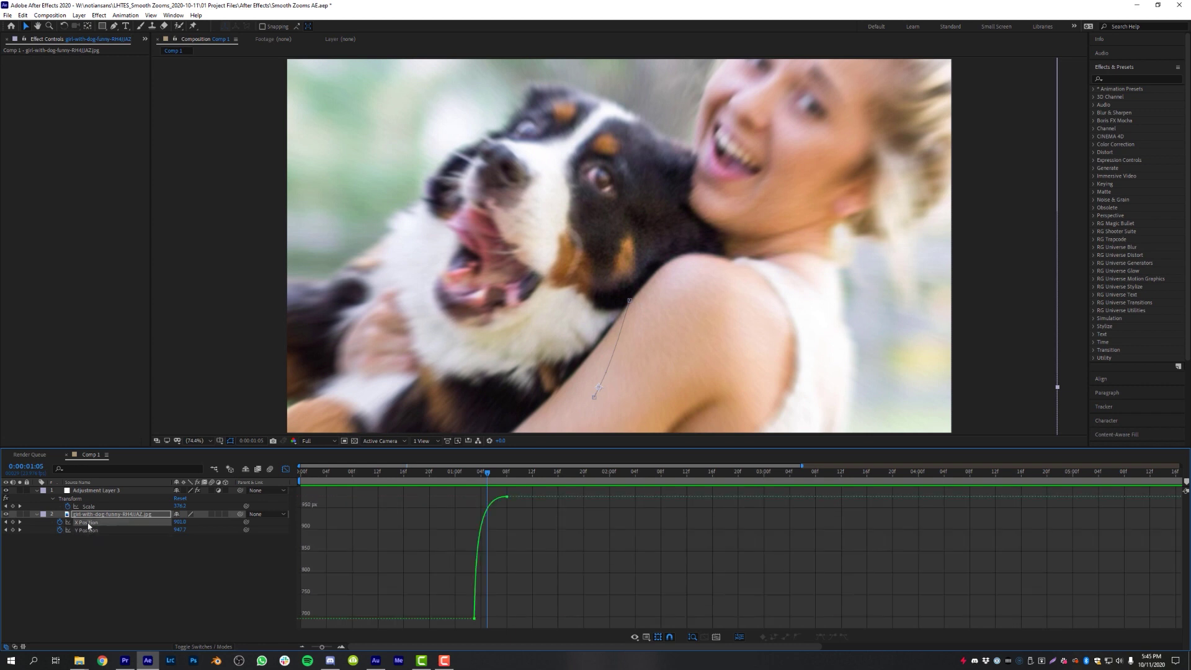